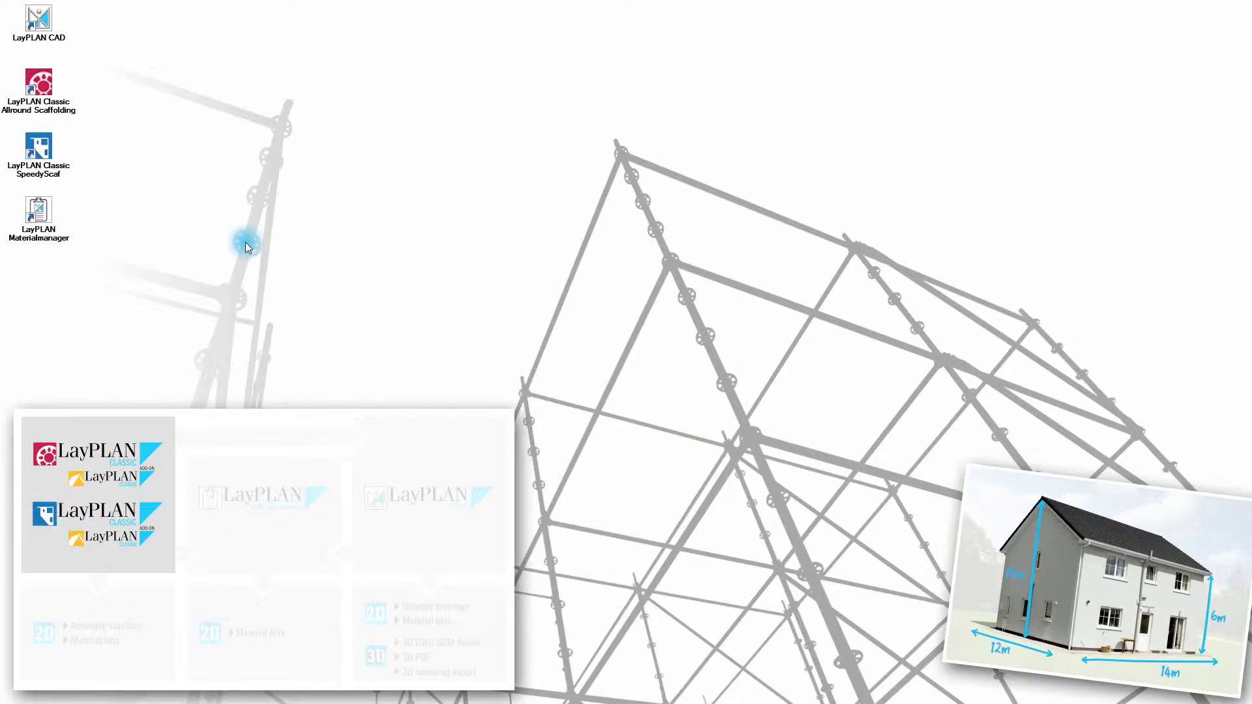
Launch LayPLAN Classic SpeedyScaf from its desktop icon to reach the Welcome dialog
click(49, 157)
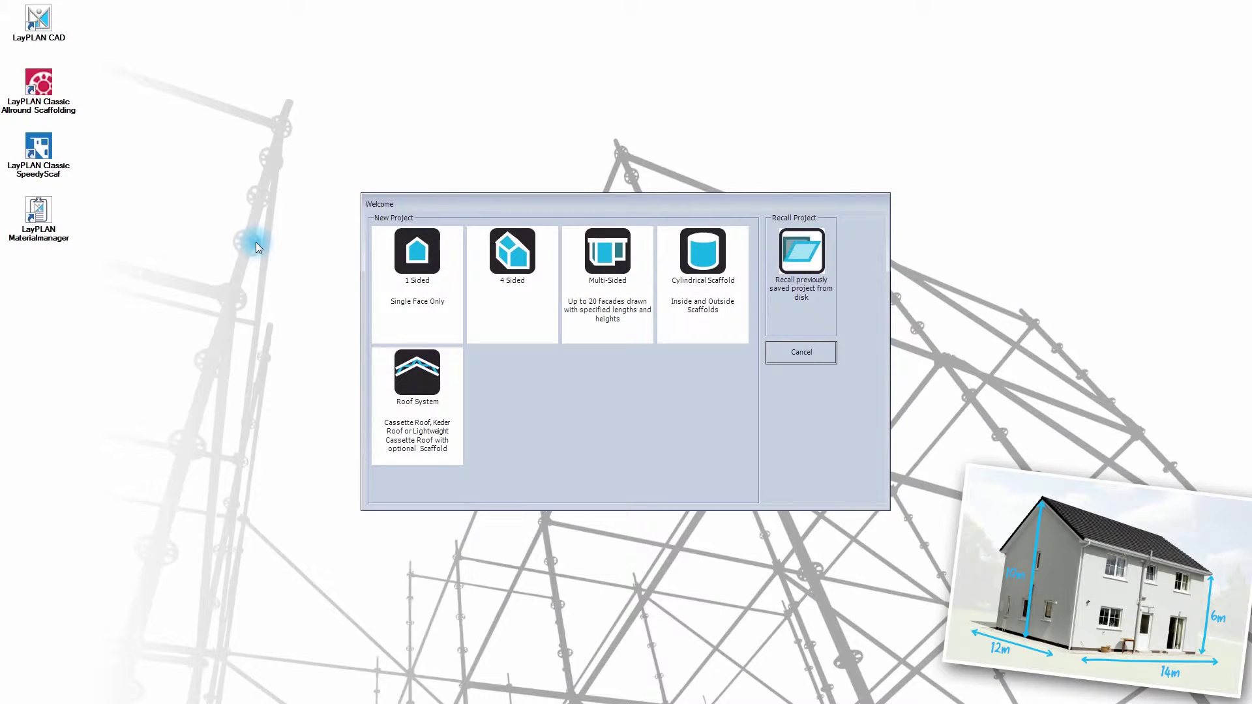
Create a 4-sided scaffold for a 14 m × 12 m building, walls 6 m and 10 m high, with default equipment
click(510, 256)
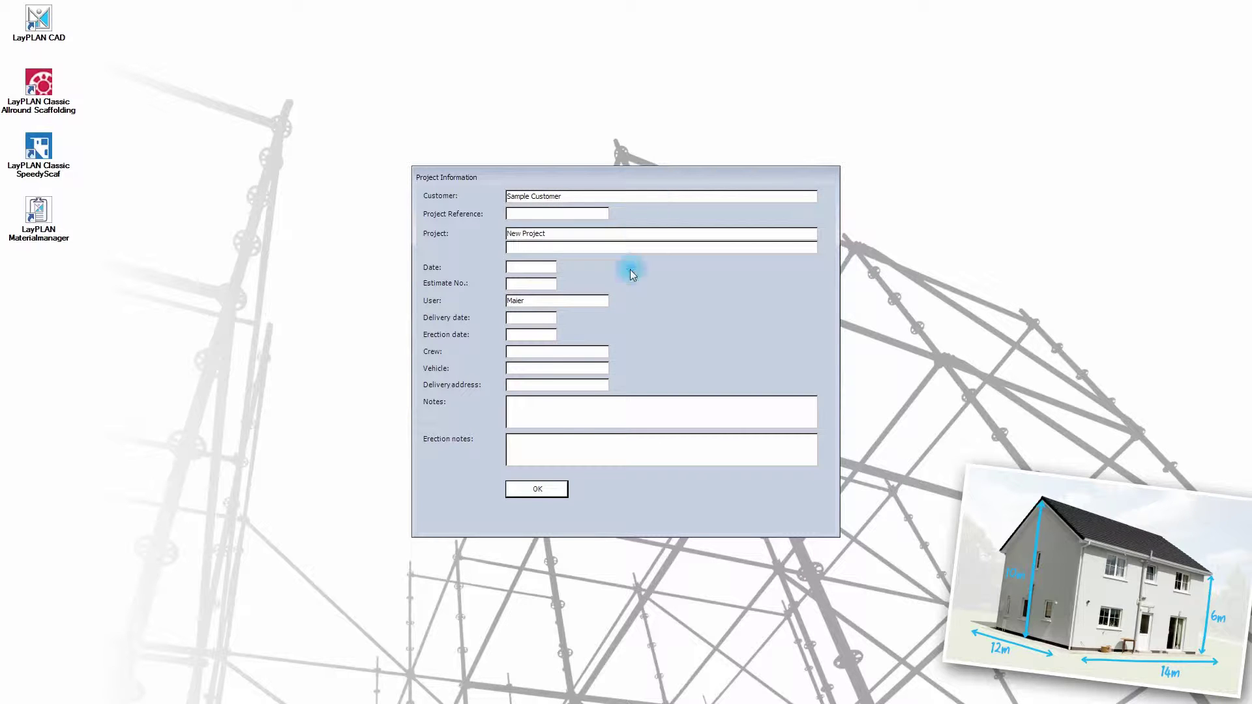
click(553, 491)
text(14)
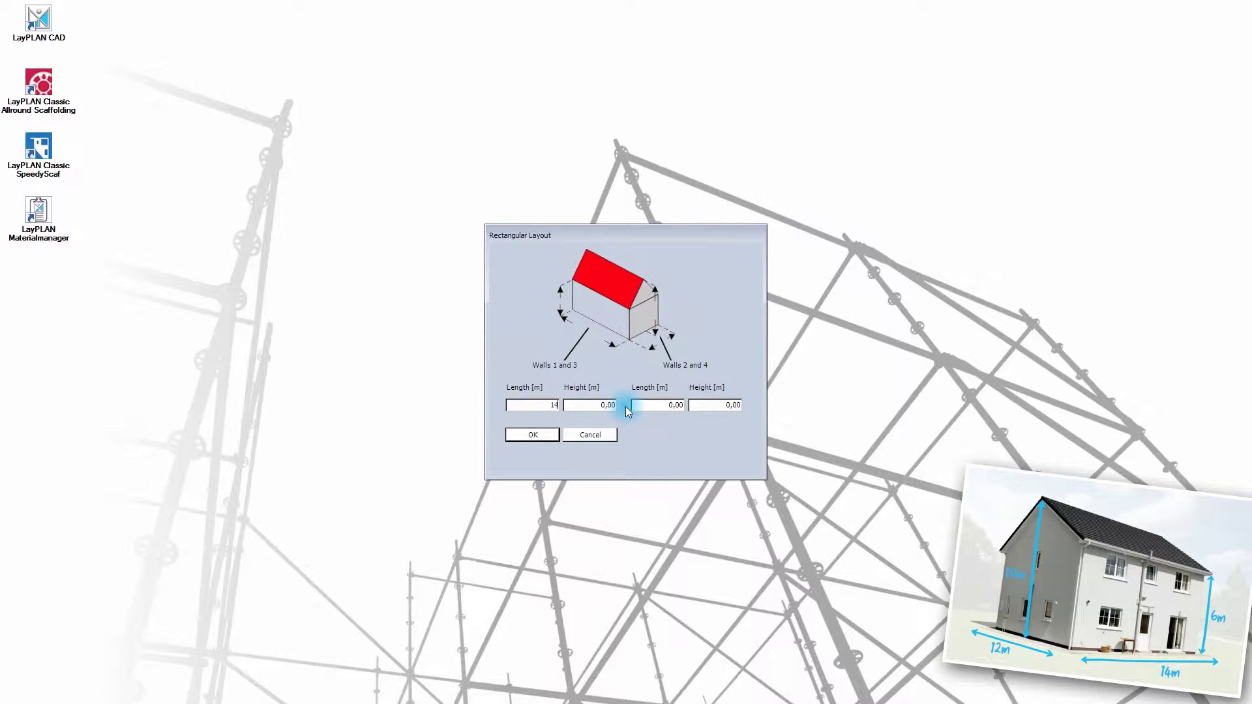
drag(589, 406, 624, 410)
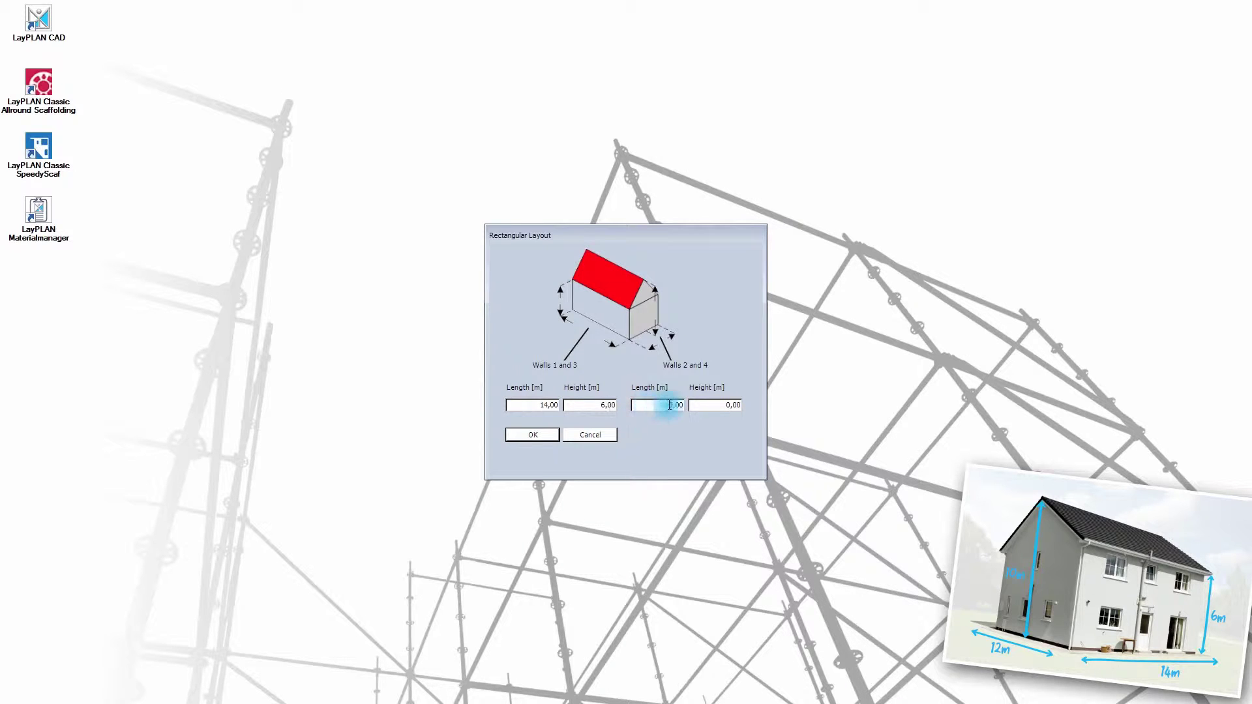
click(658, 404)
text(12)
drag(715, 404, 776, 402)
text(10)
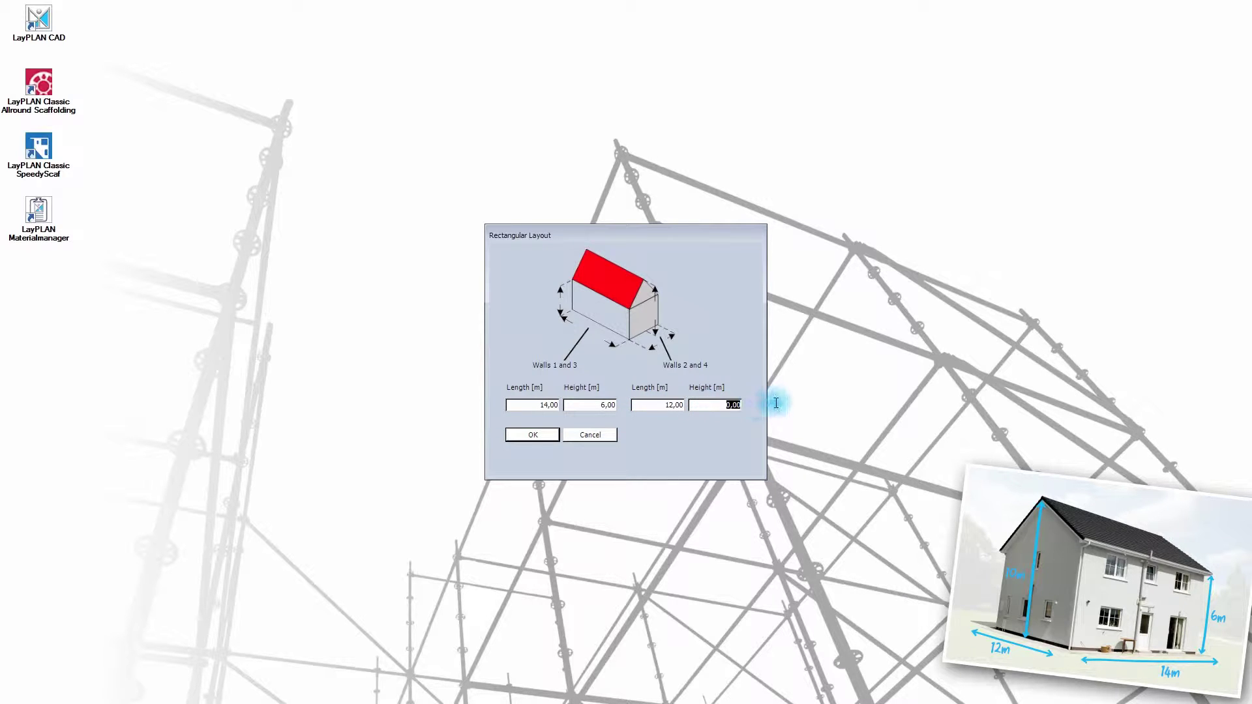
click(556, 436)
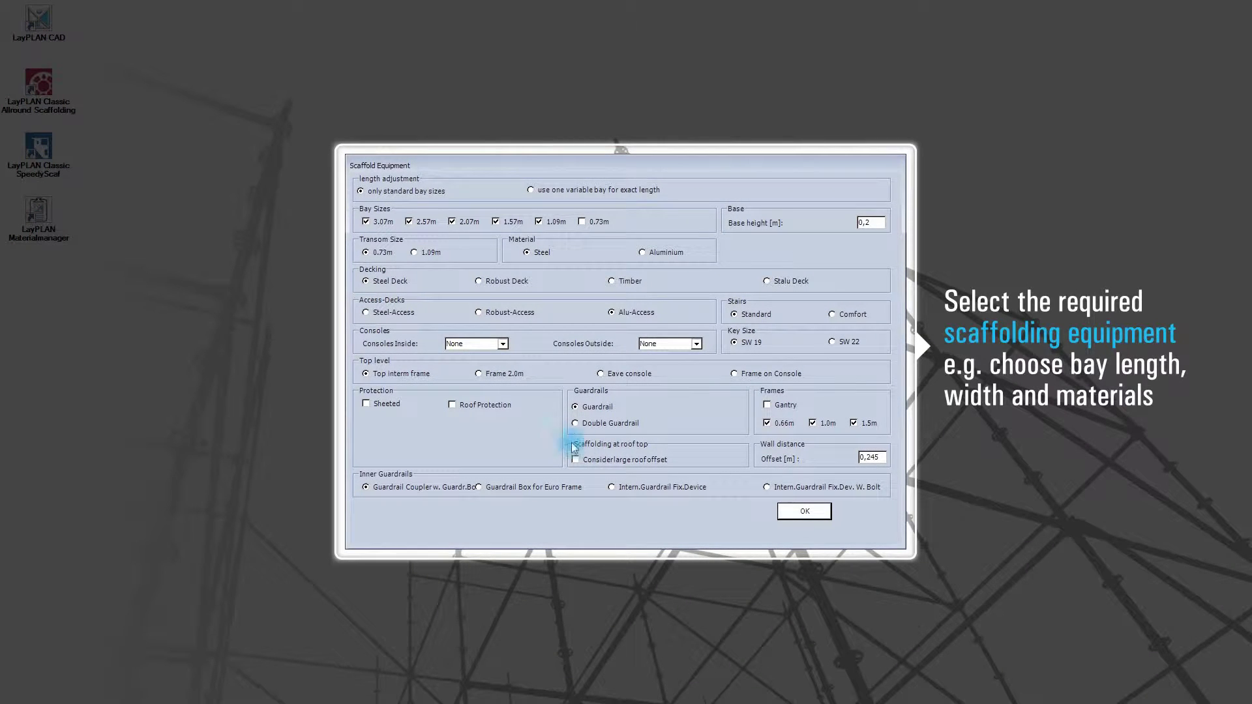
click(785, 513)
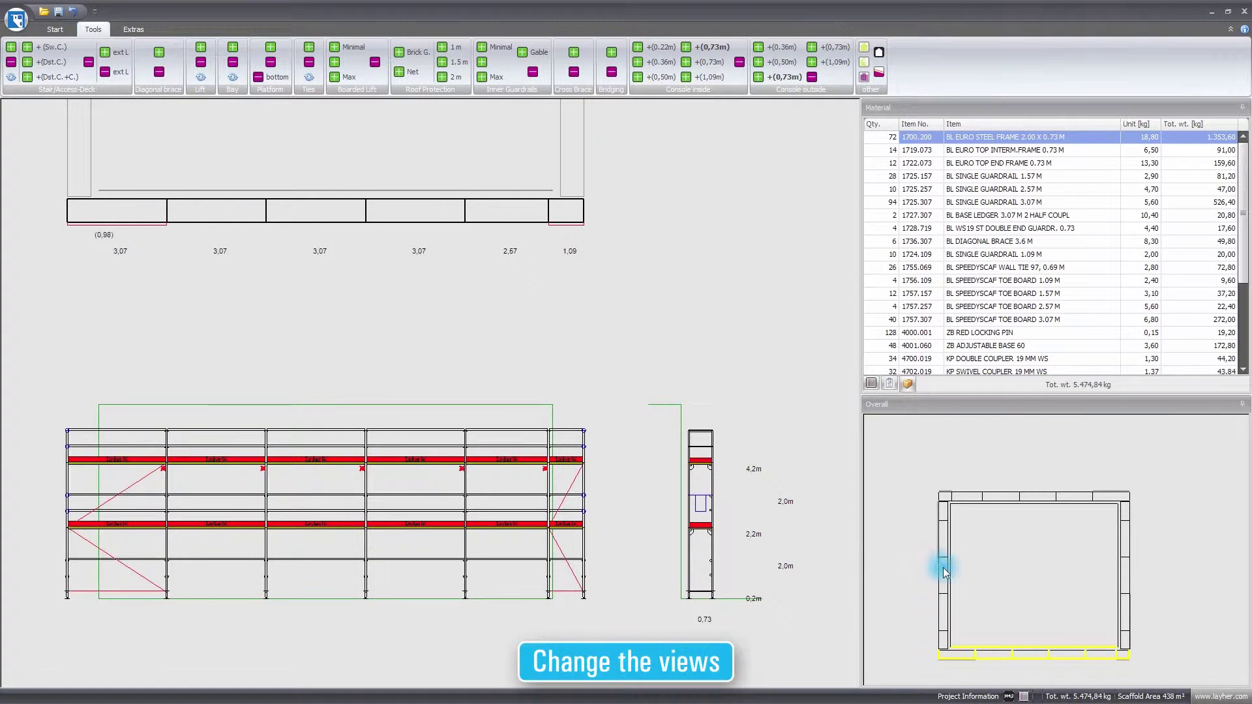
Place a ladder access in the middle bay of the right gable elevation
click(945, 570)
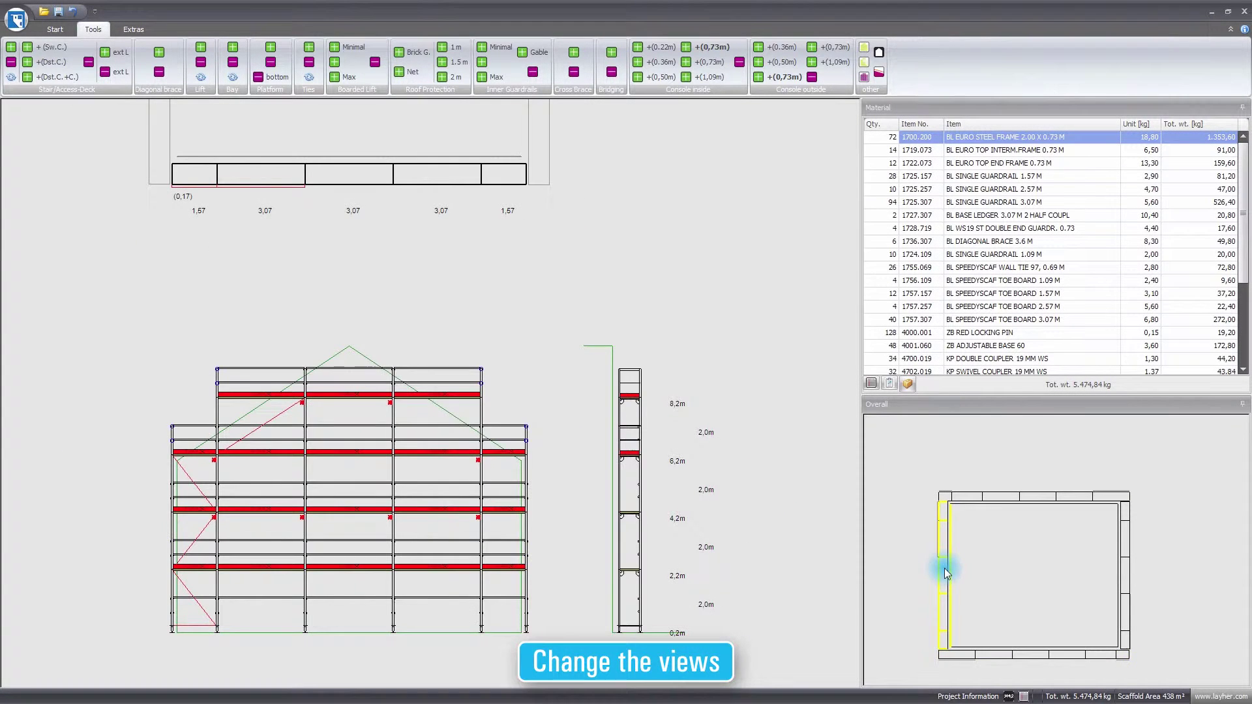
click(1019, 501)
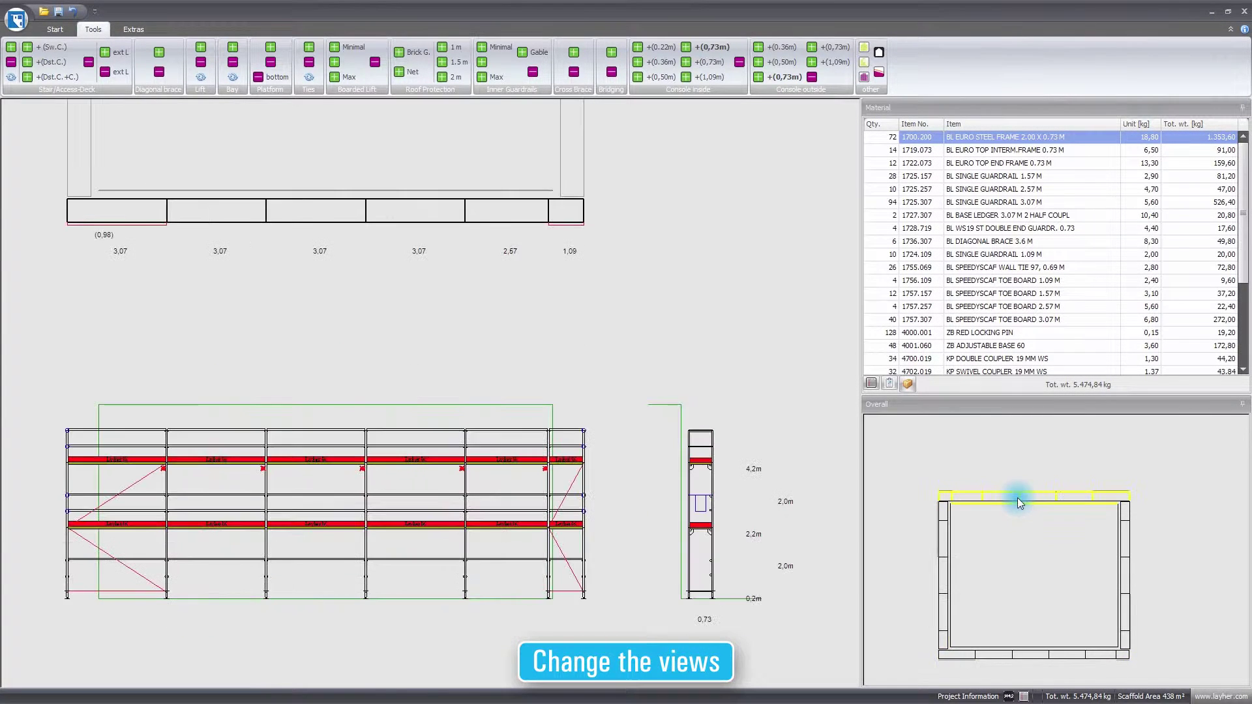
click(1125, 562)
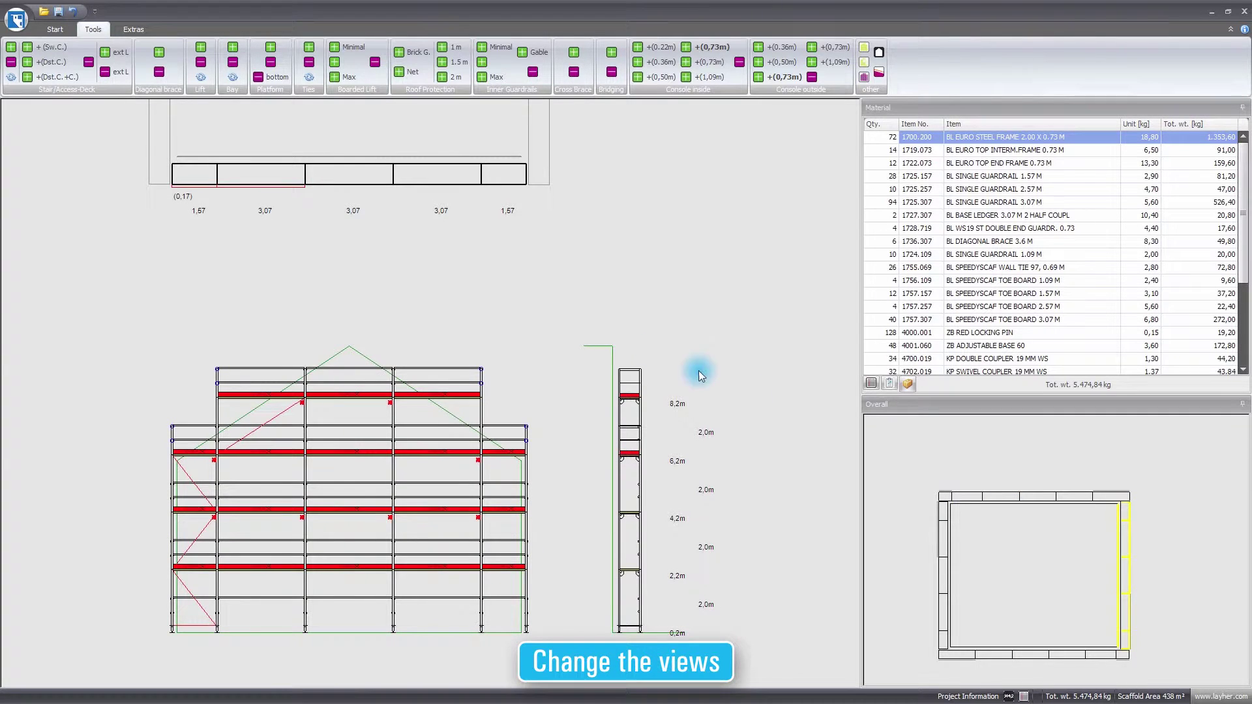
click(13, 48)
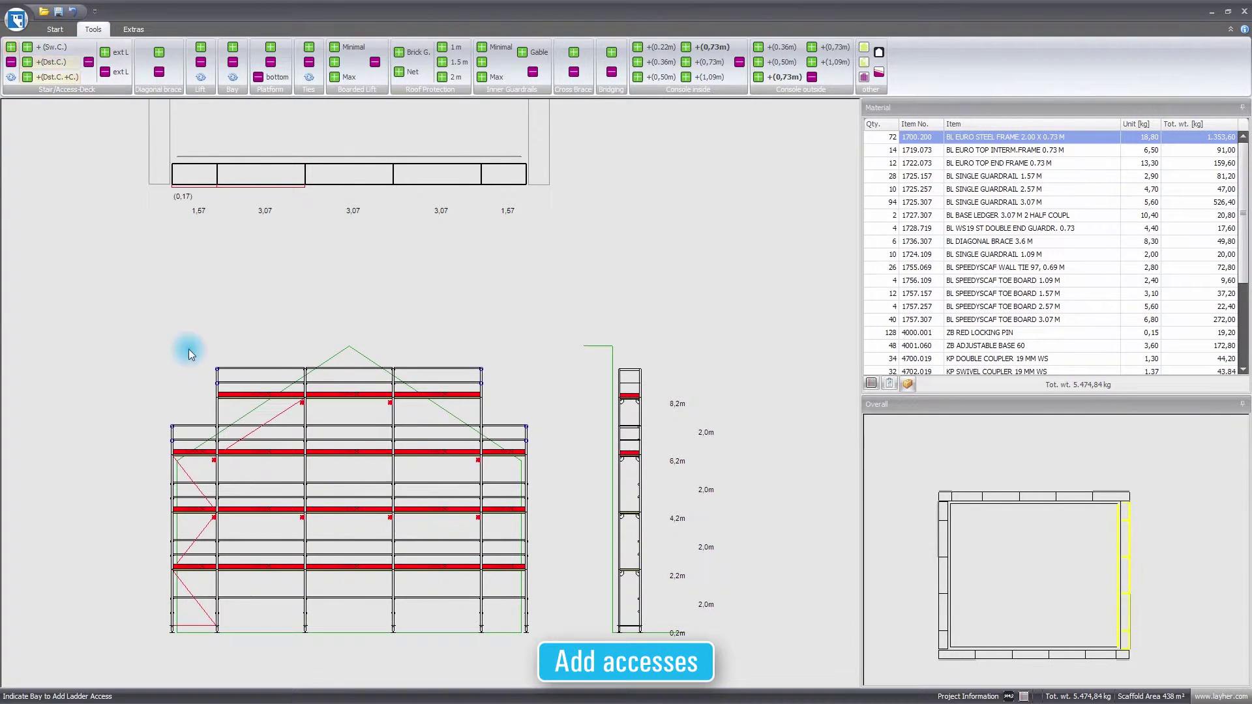
click(354, 644)
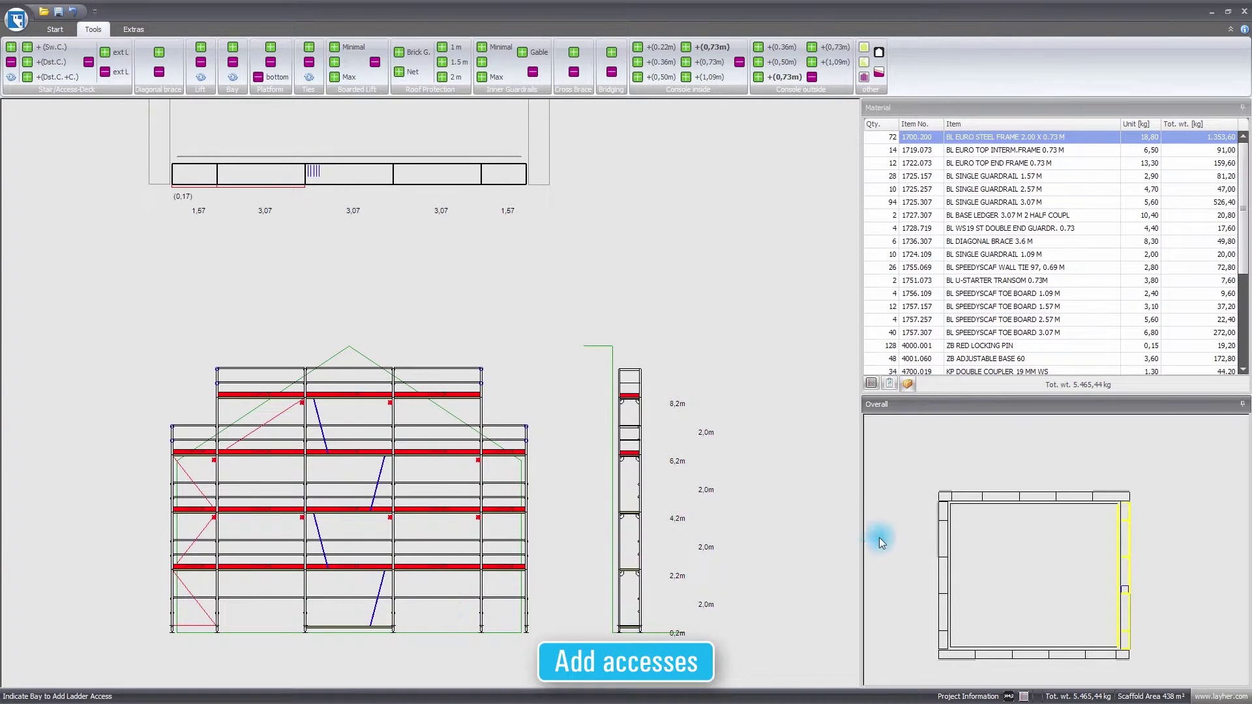
click(941, 530)
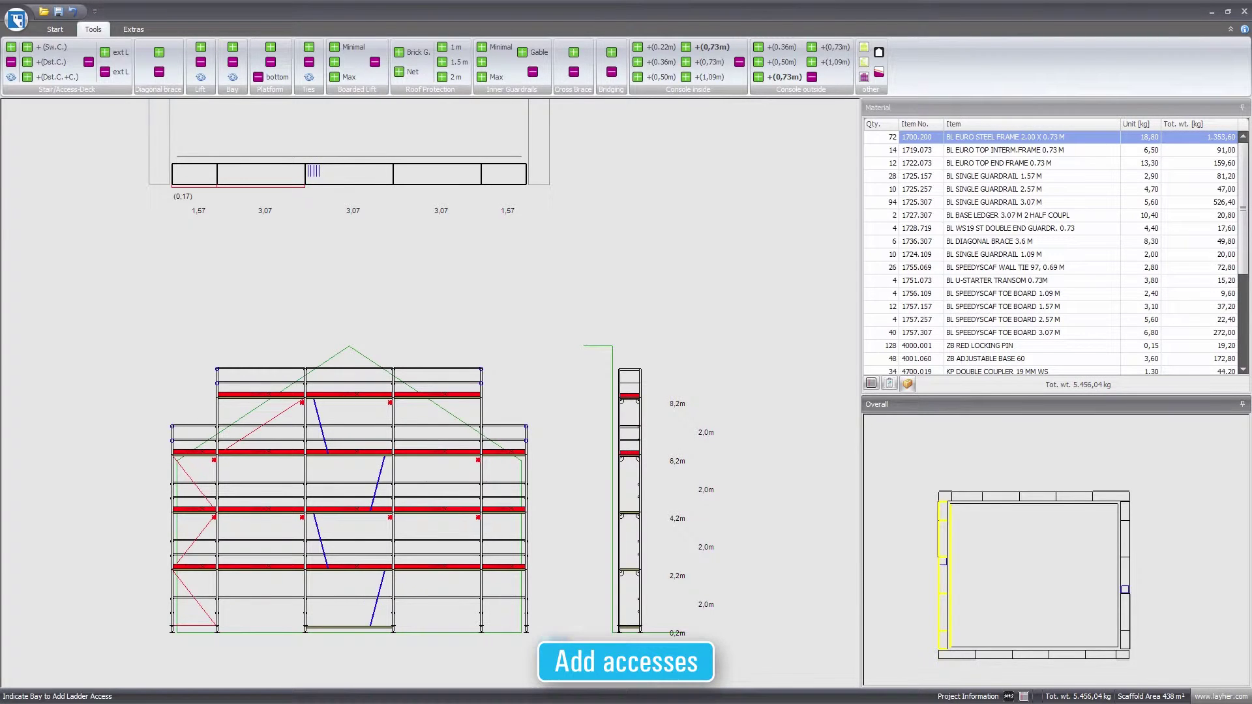
click(1014, 657)
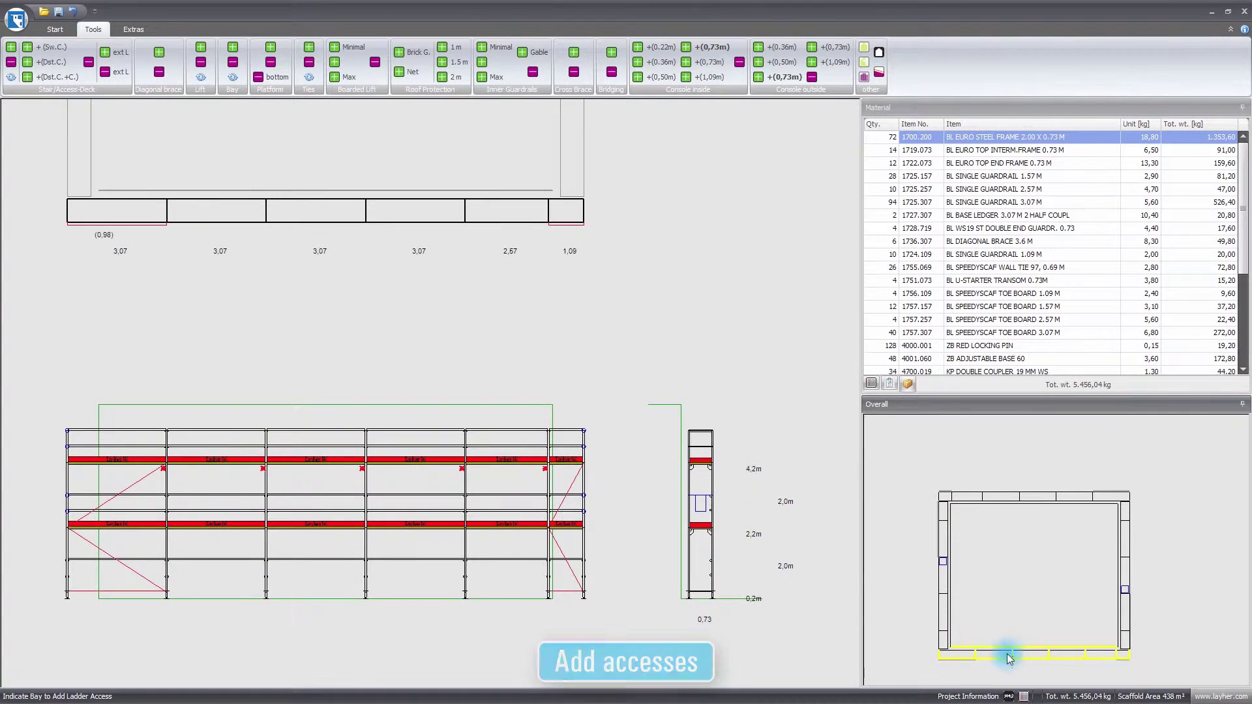
Add brick guard nets along the top lift of both long facades
click(410, 79)
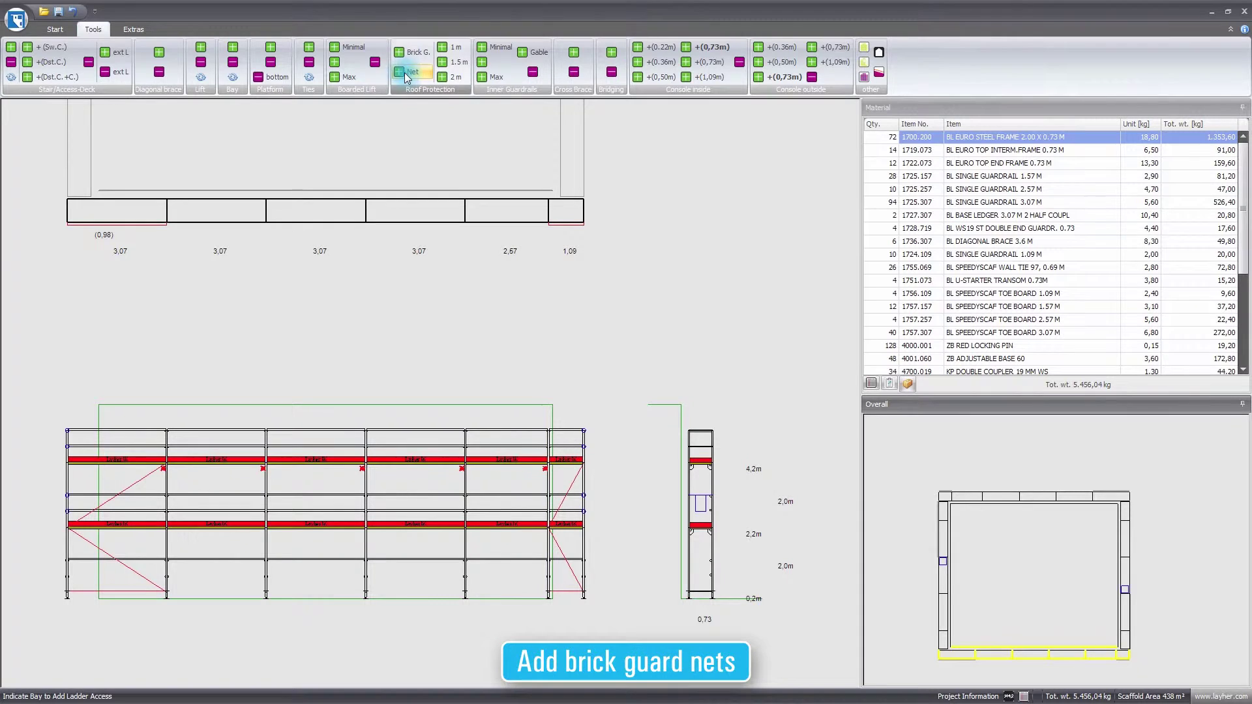
click(46, 366)
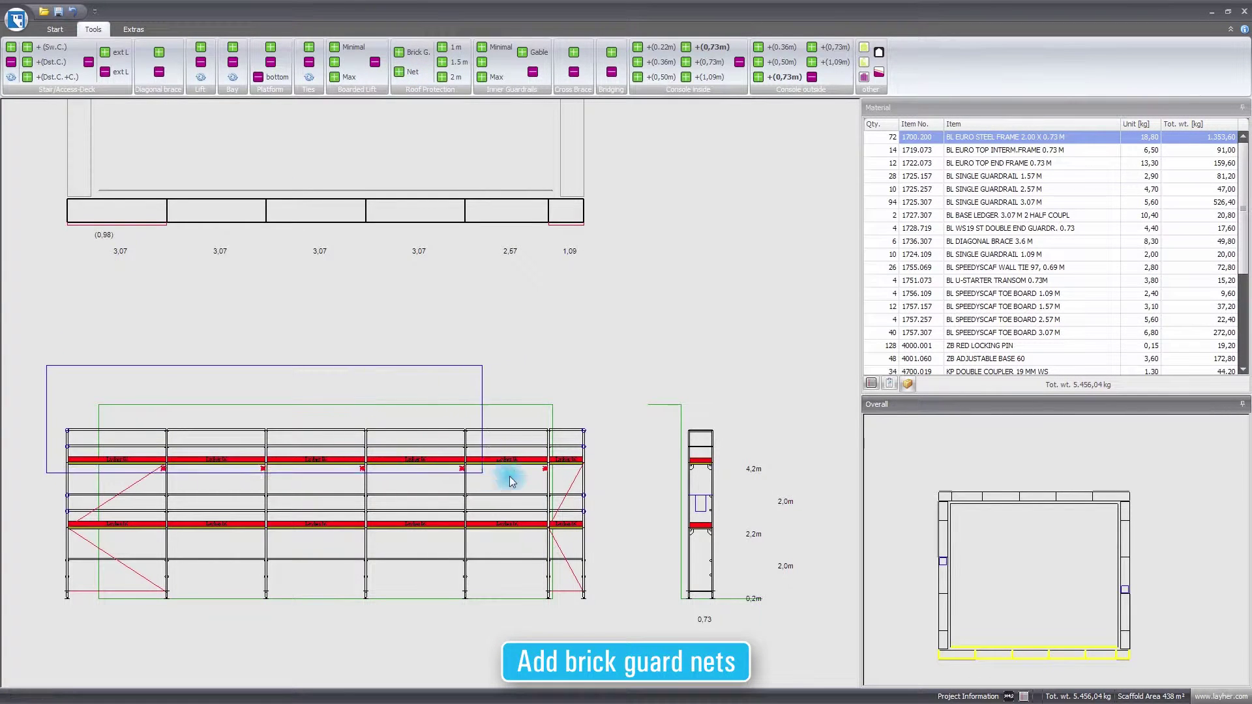
click(609, 481)
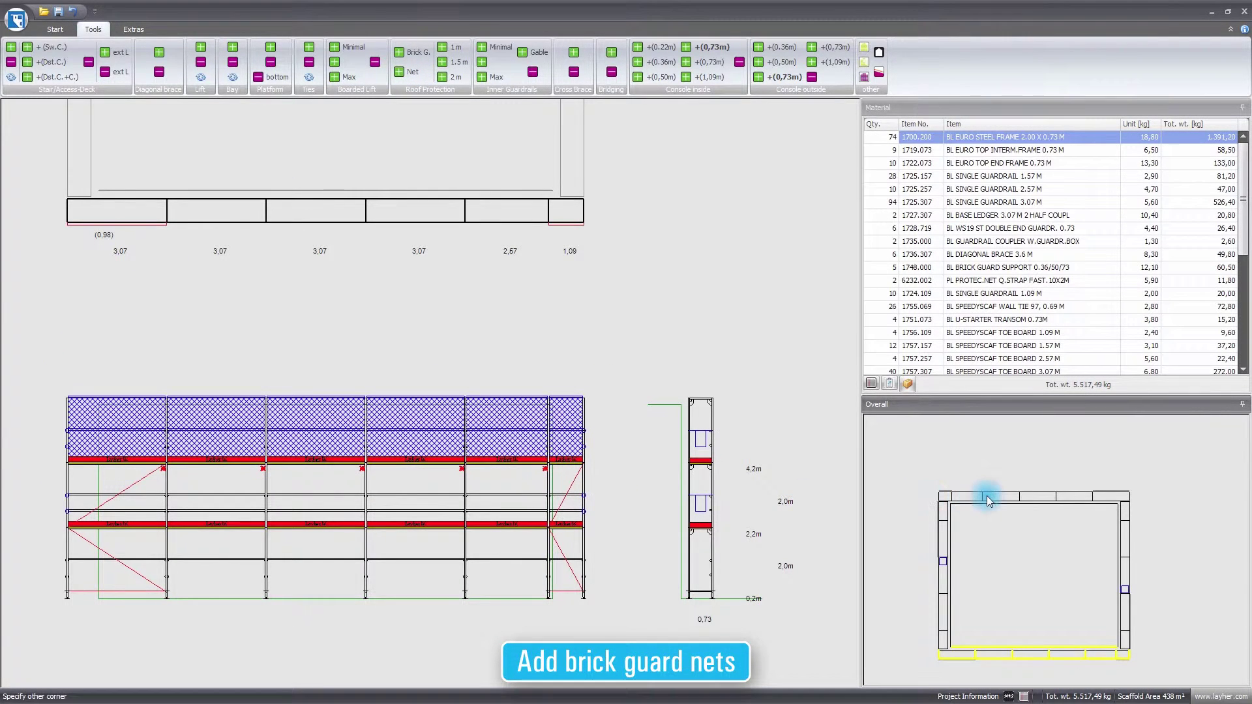
click(988, 501)
click(44, 388)
click(620, 482)
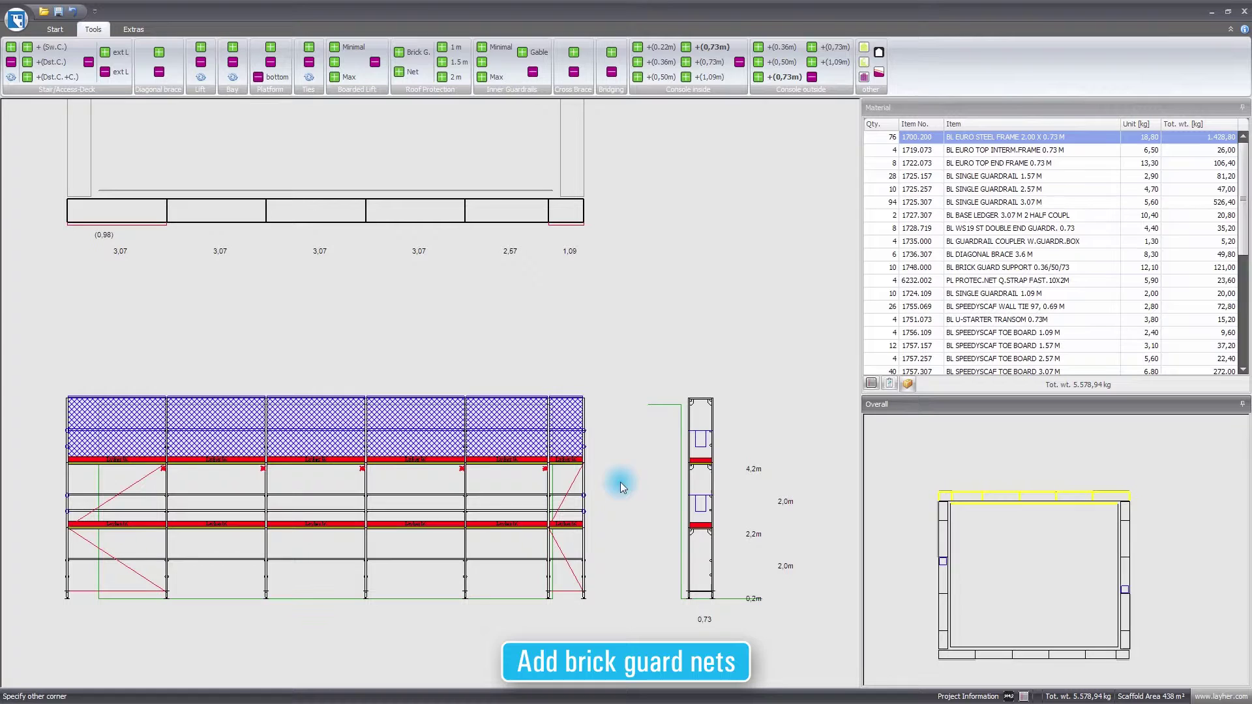
Add 0.36 m outside console brackets along the top lift of both long facades
click(773, 41)
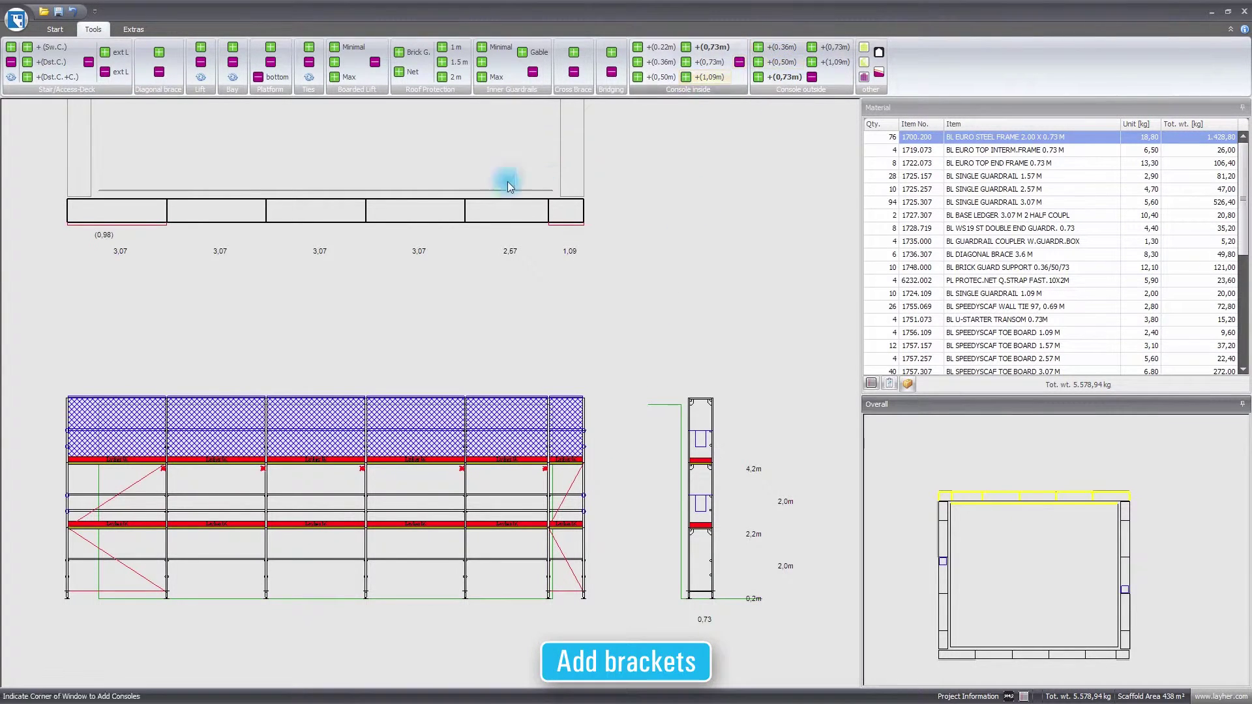
drag(36, 377, 616, 484)
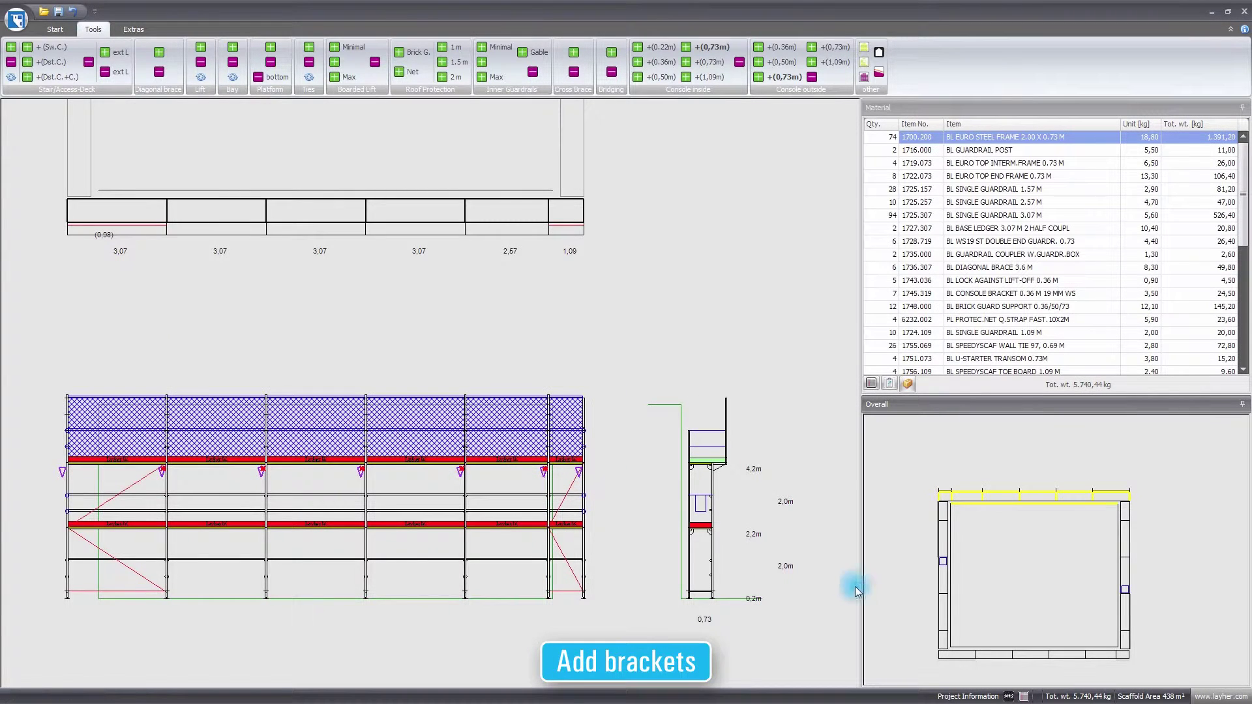
click(784, 570)
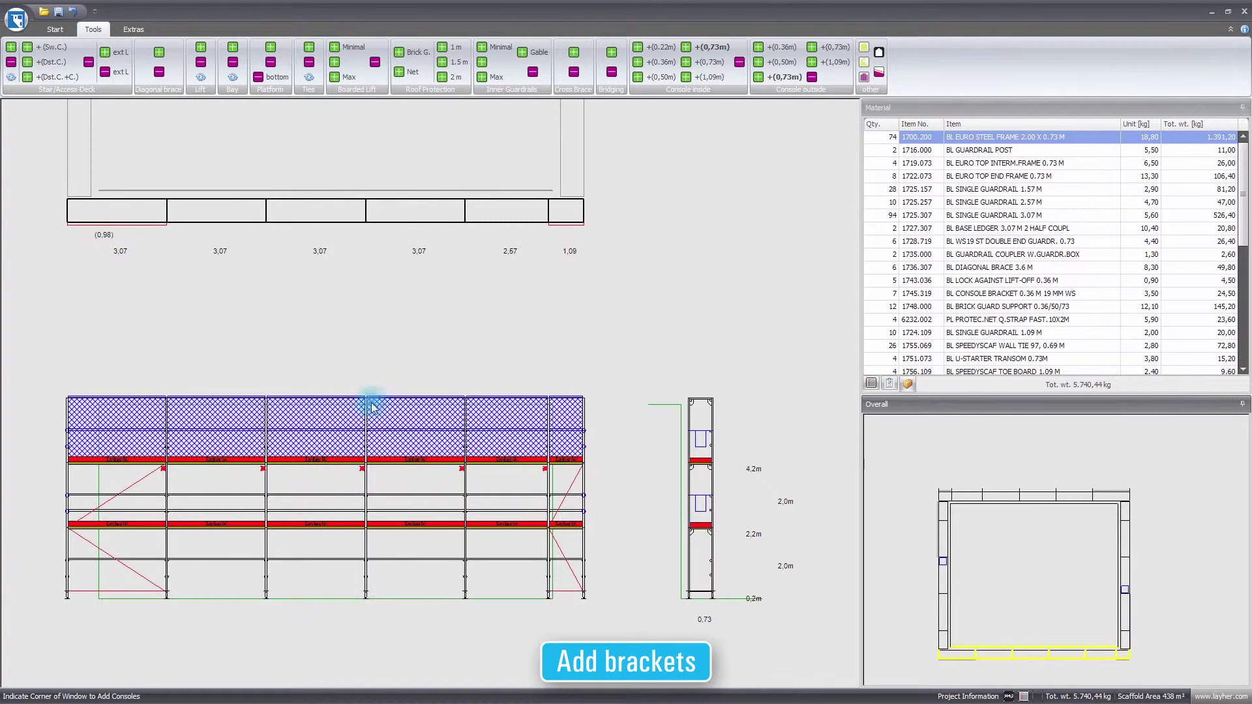
click(47, 319)
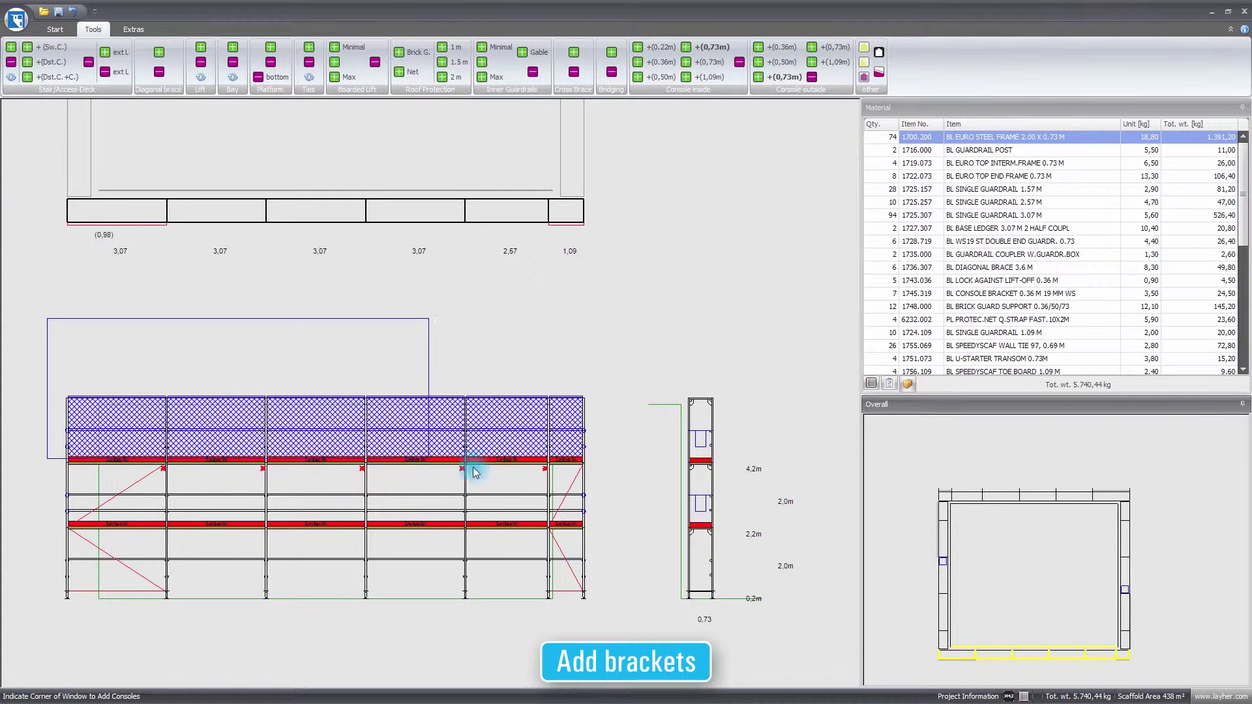
click(610, 485)
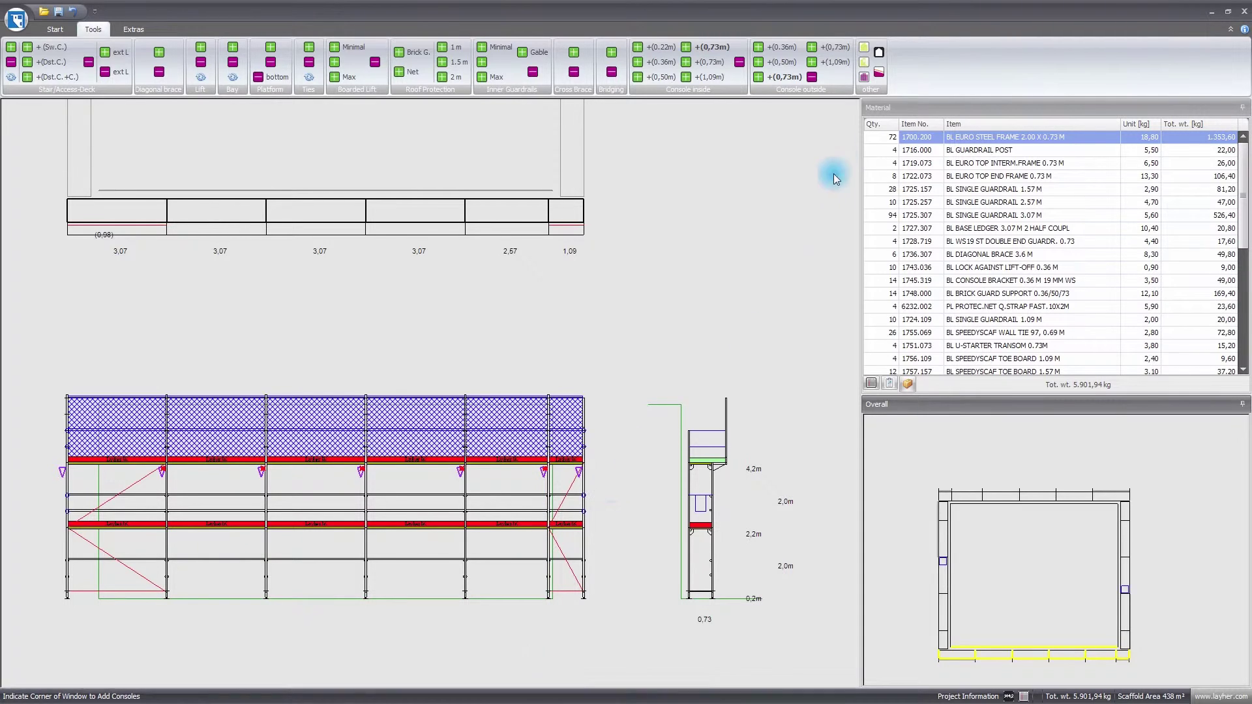
Apply a ground gradient to the current long facade
click(879, 73)
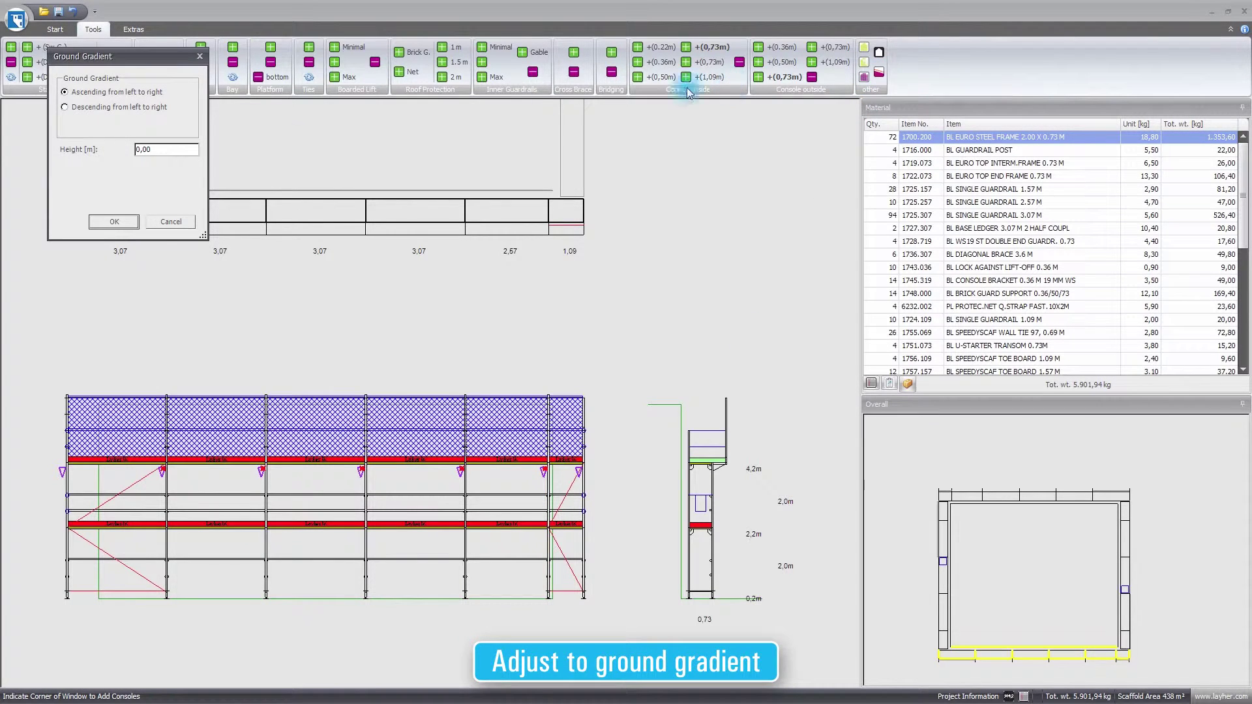
drag(168, 149, 120, 155)
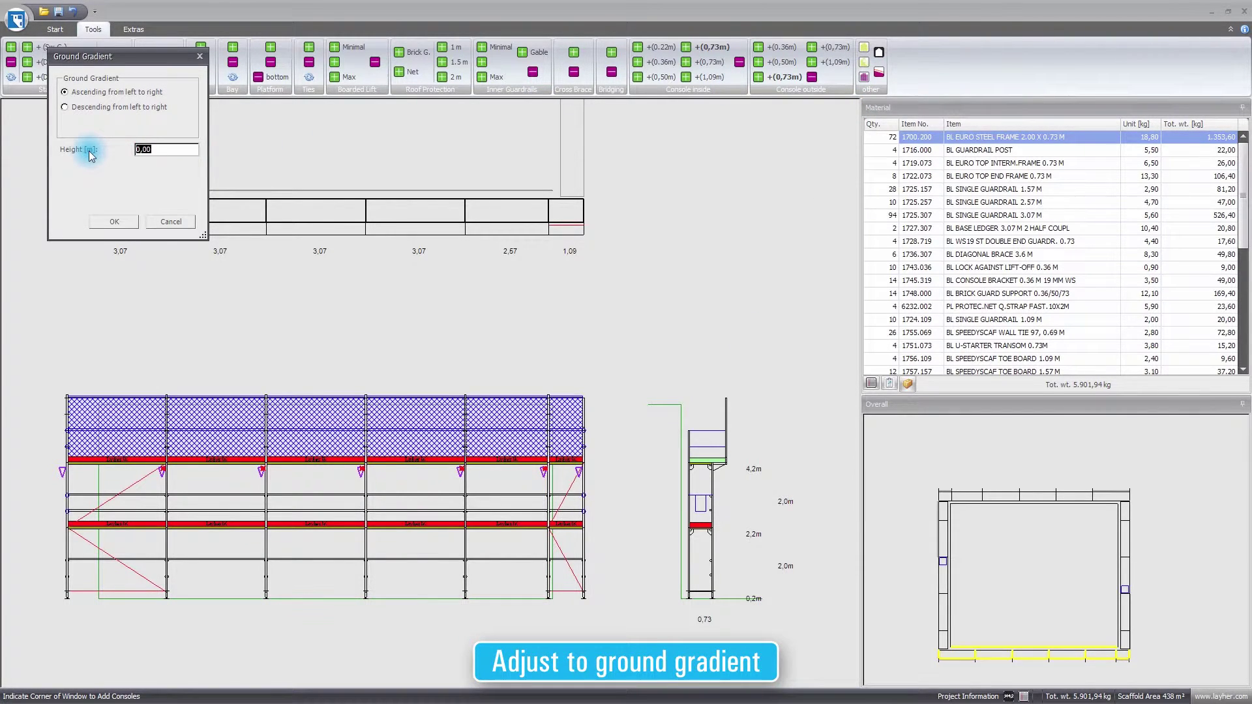
text(1)
click(111, 222)
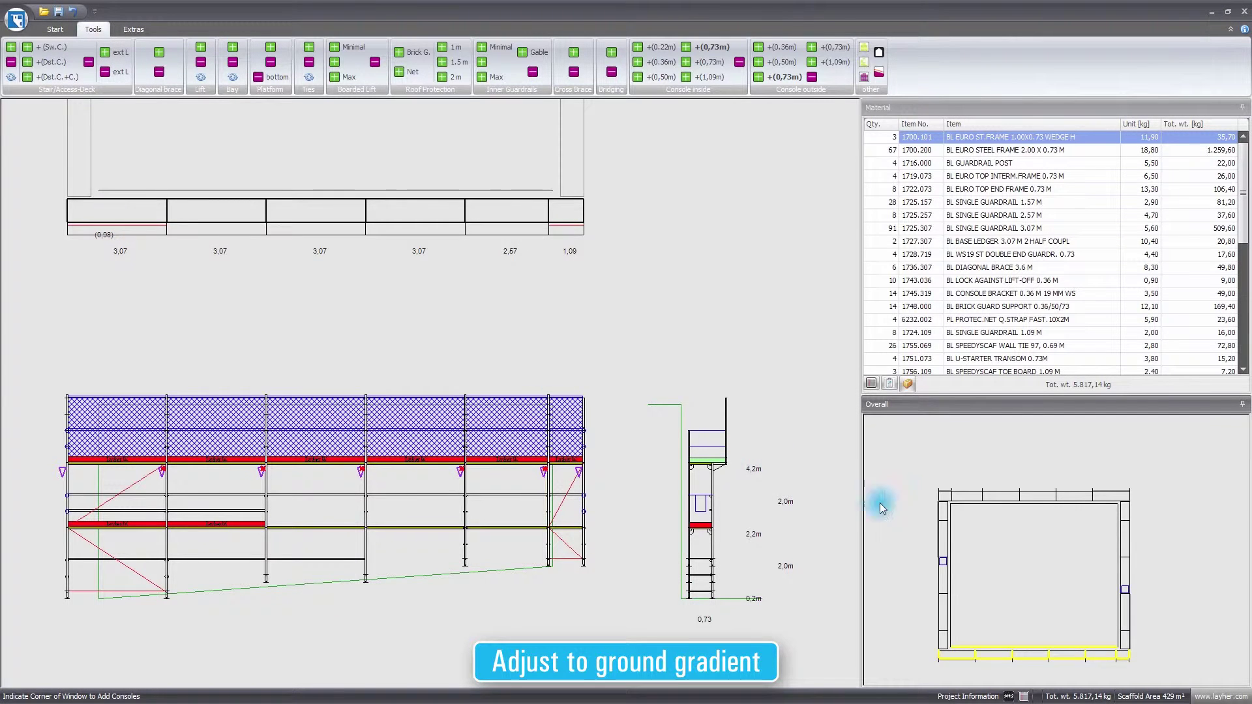
Apply a descending 1,00 m ground gradient to the right gable end
click(1122, 597)
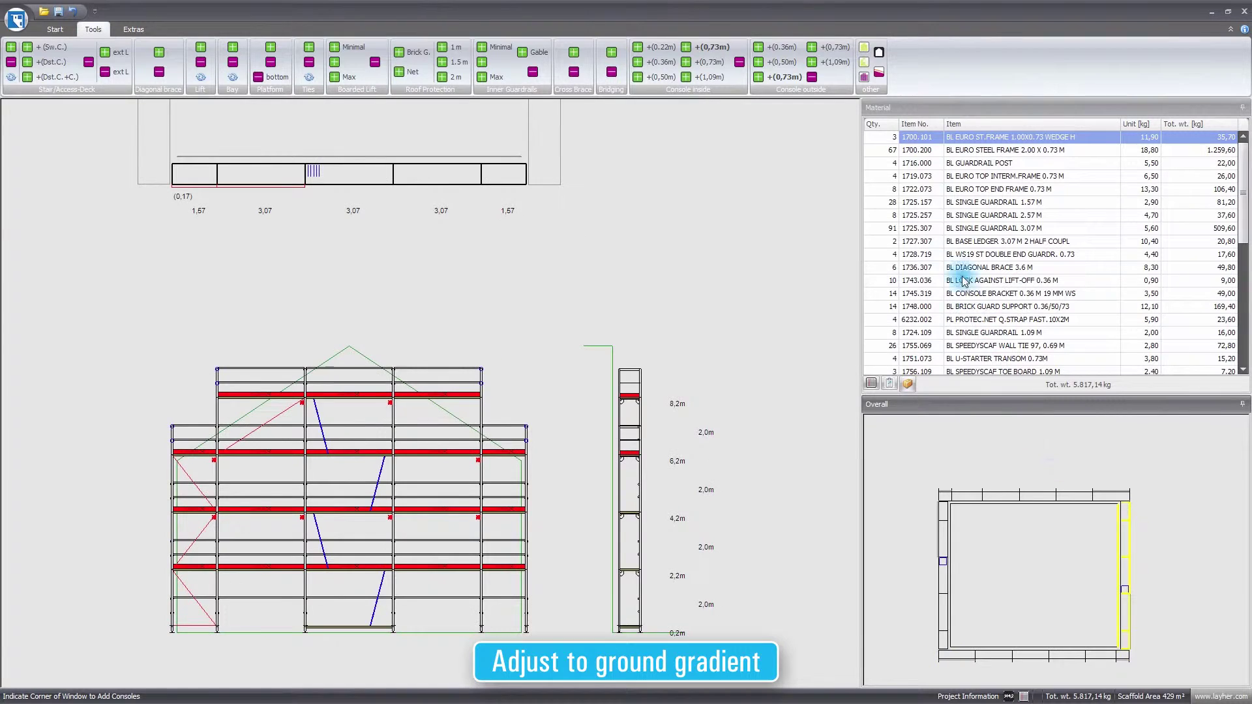
click(878, 76)
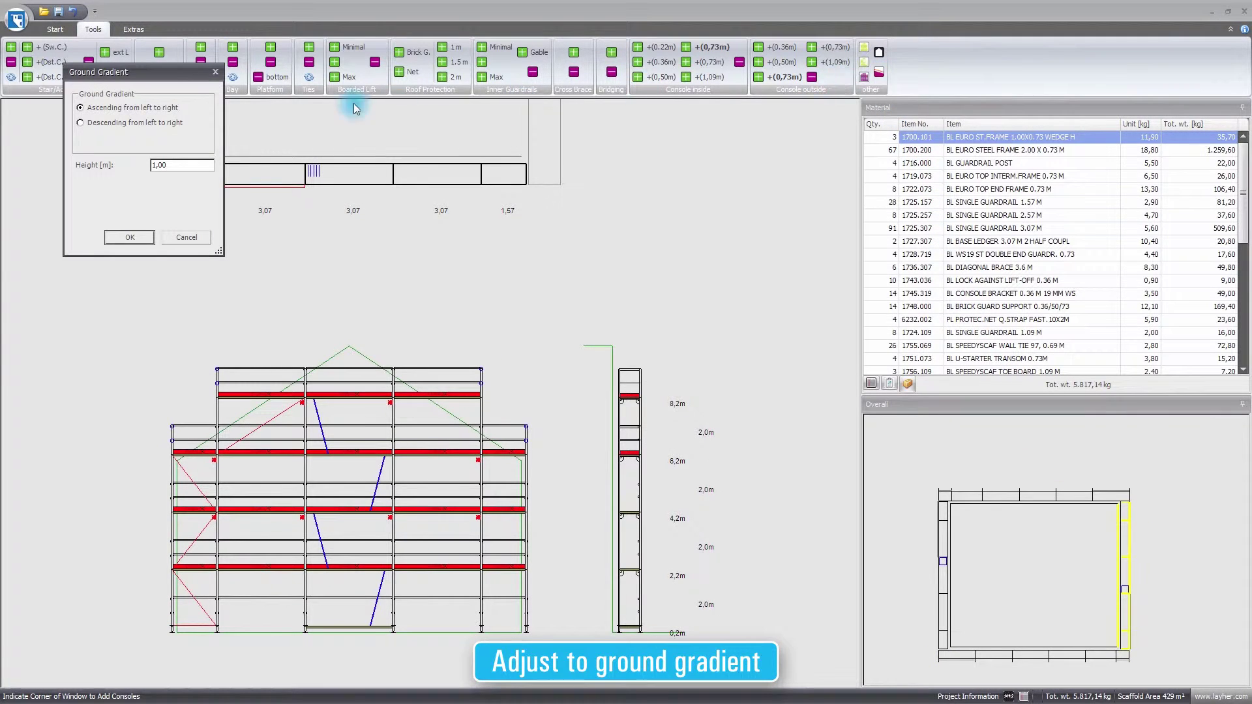
click(129, 237)
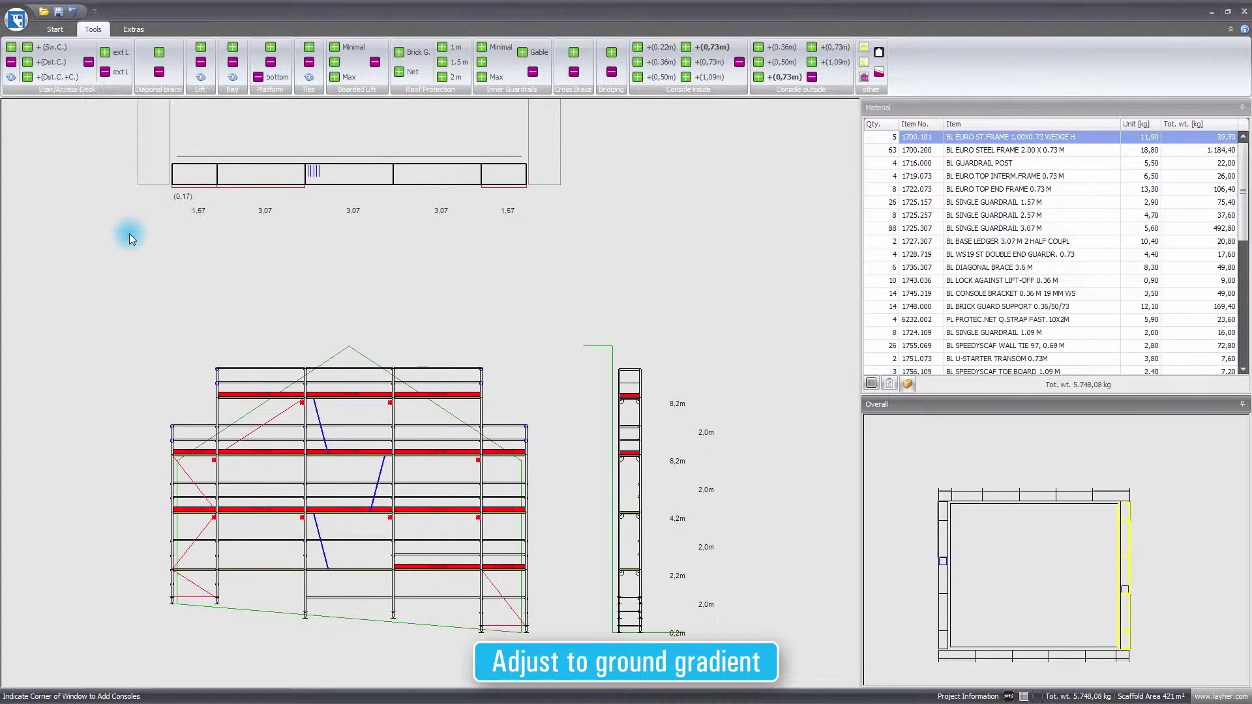
click(54, 29)
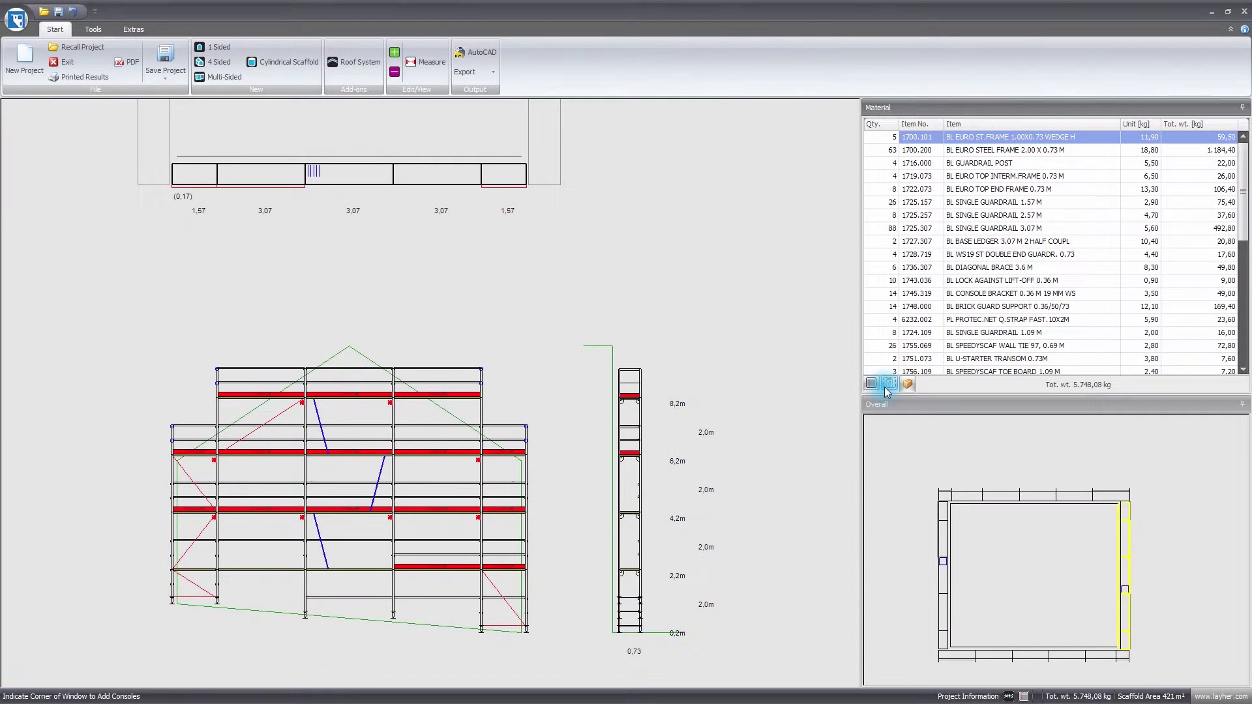
Transfer the material list to Materialmanager and add an 'Additional m' folder below Face 4
click(888, 384)
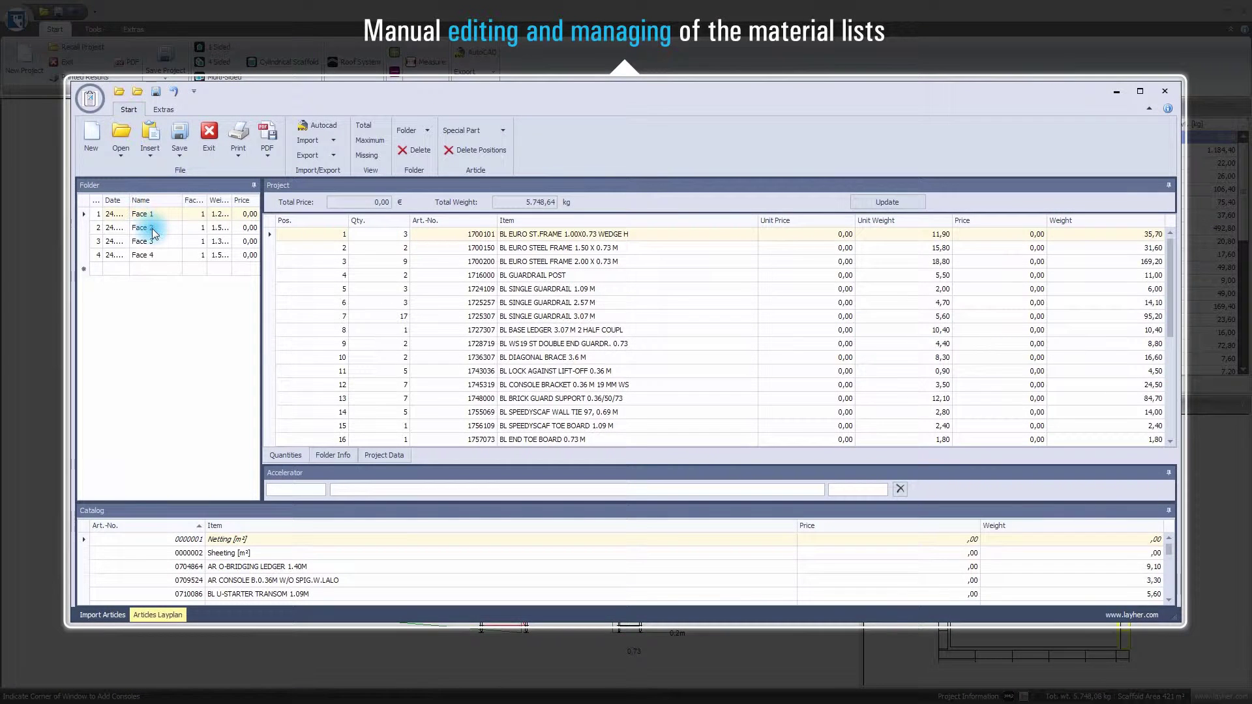
click(154, 233)
click(153, 244)
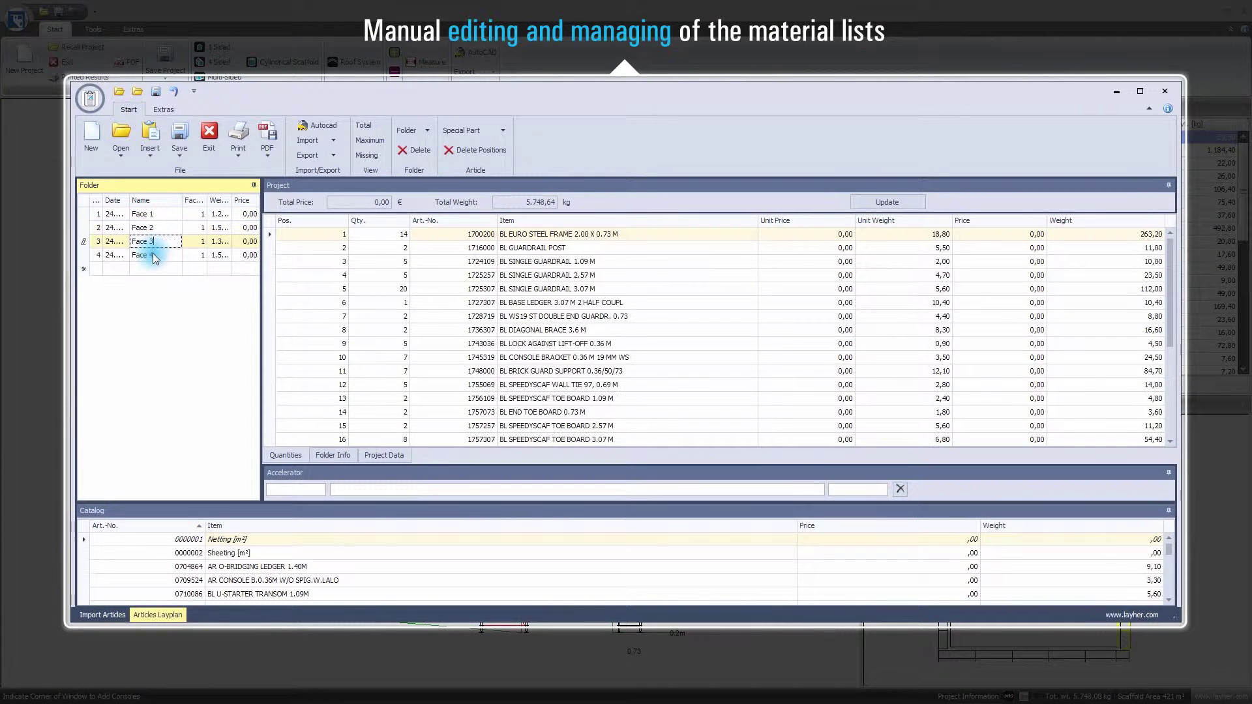
click(154, 253)
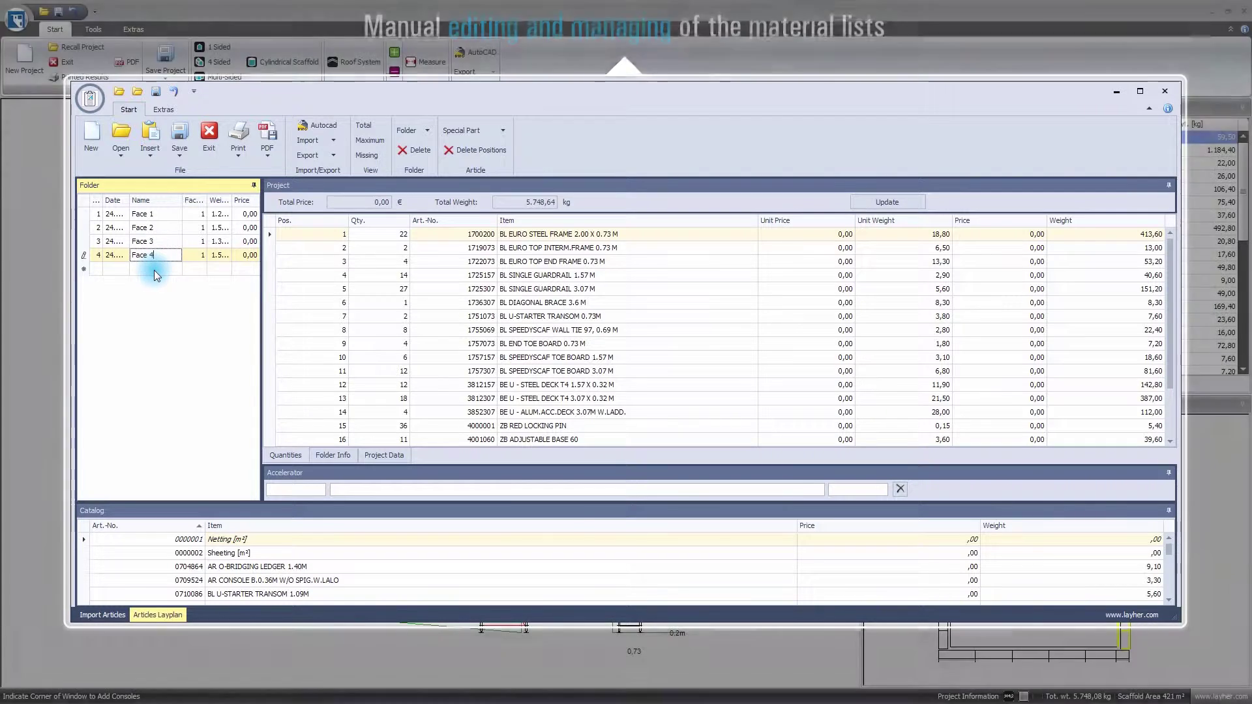
click(154, 270)
text(Addi)
text(tional material)
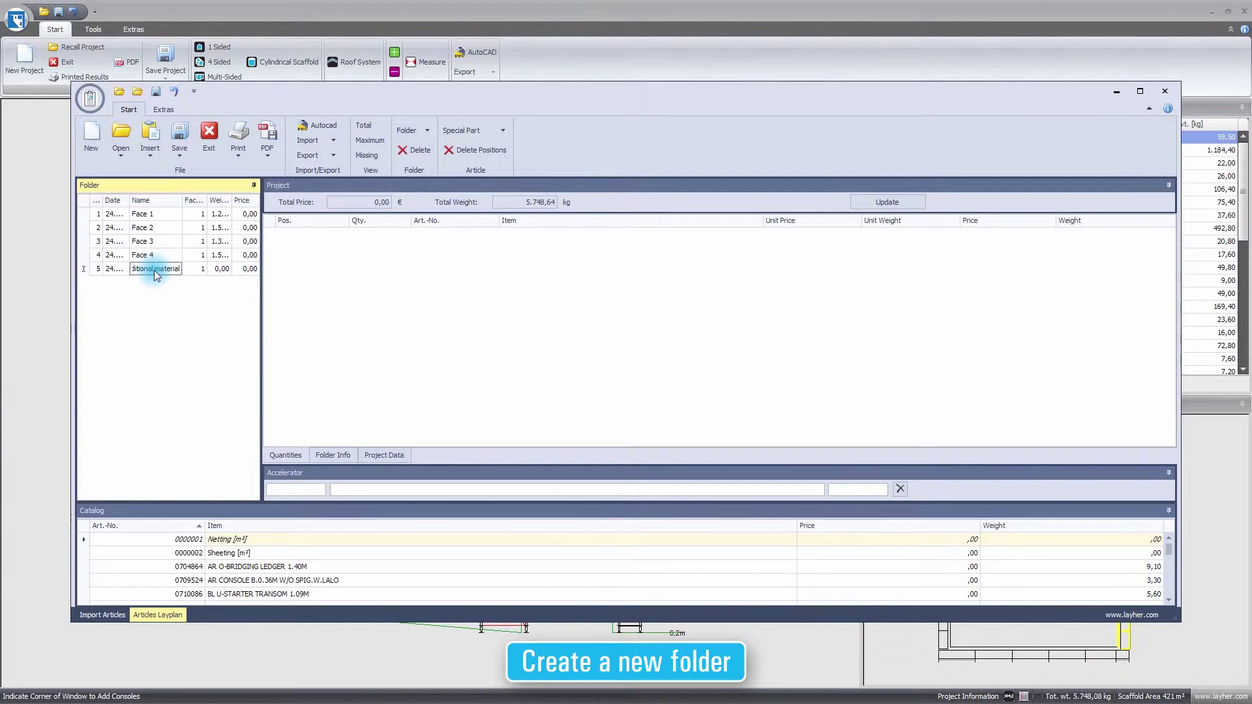
Add the 19 mm double coupler (470) and 2.0 m steel tube (4600200) to the folder
click(321, 491)
text(47)
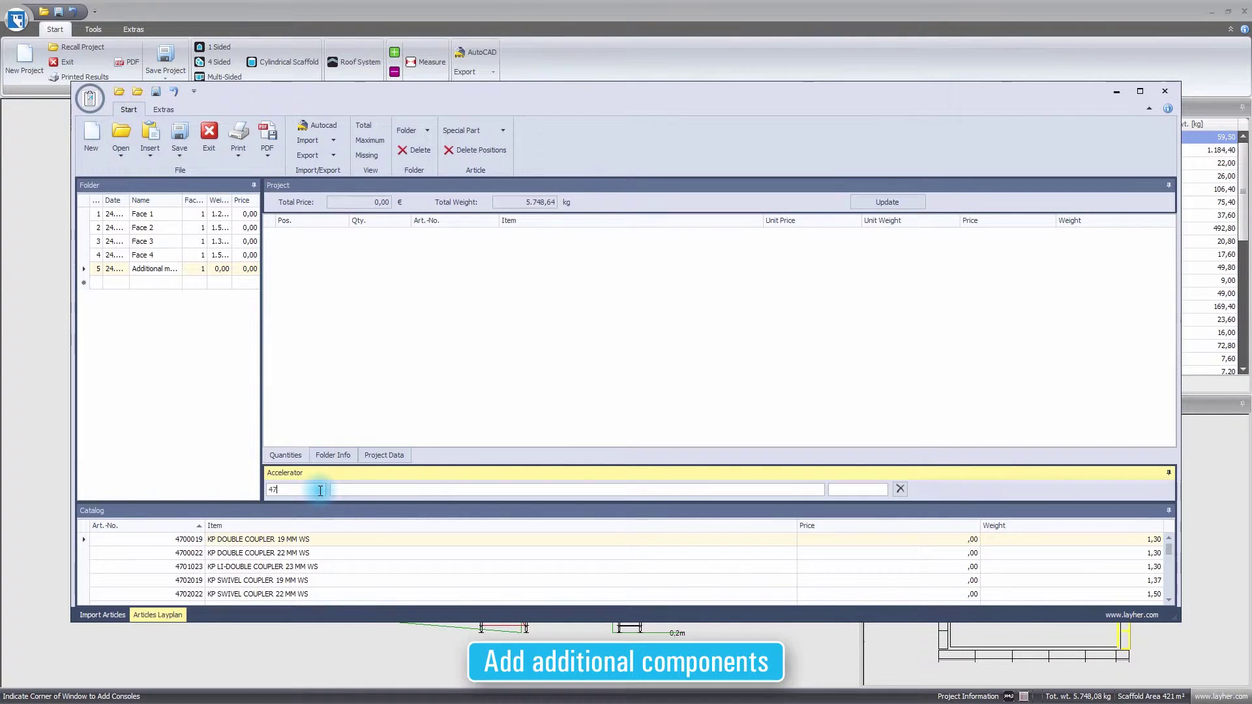
text(00)
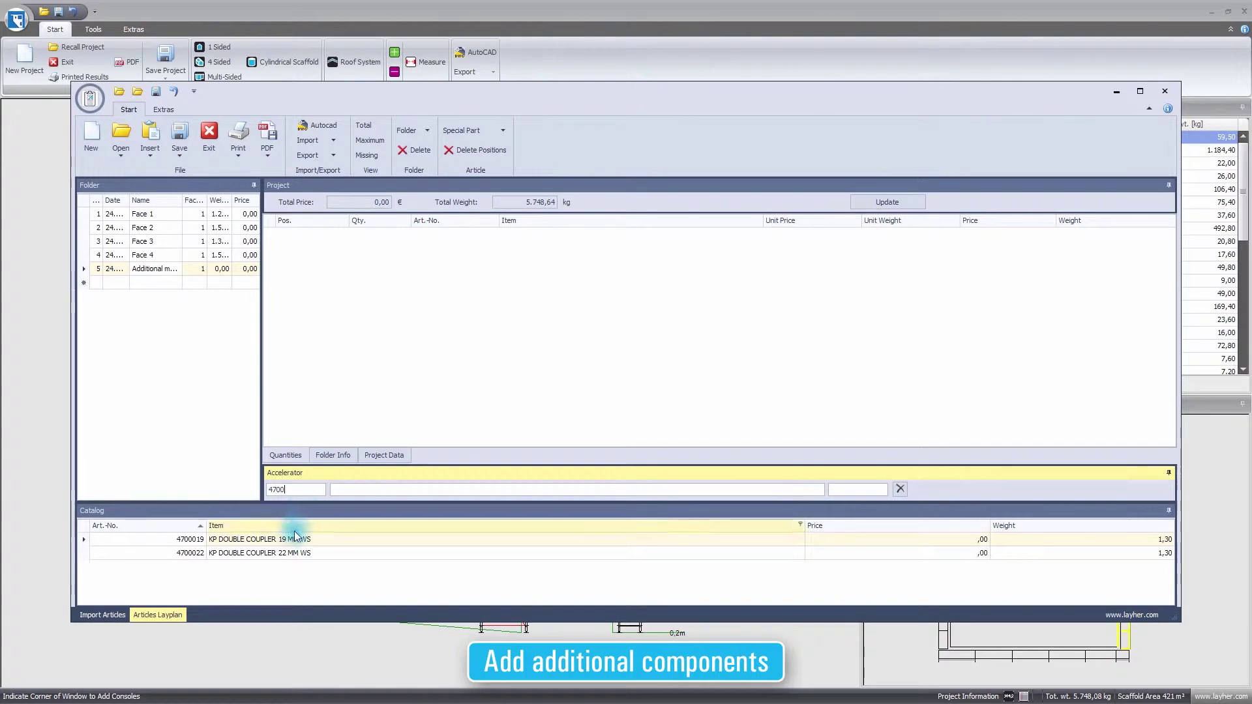
double_click(291, 541)
click(286, 489)
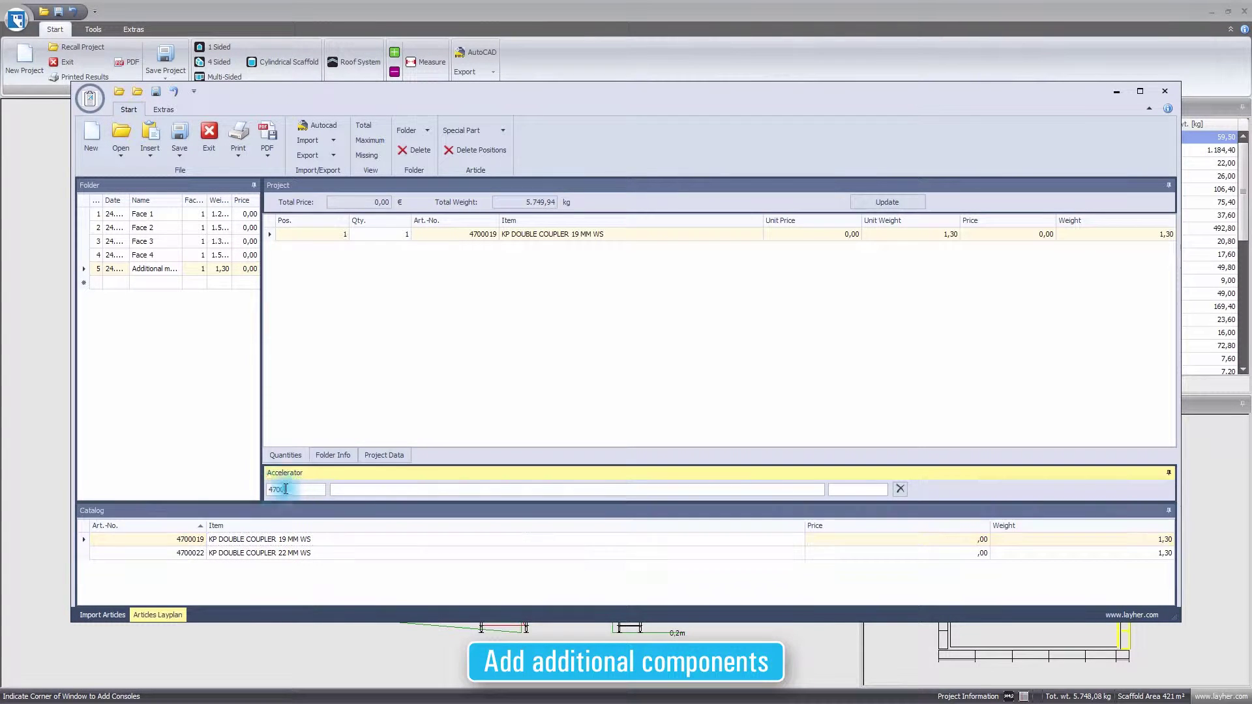
text(4600200)
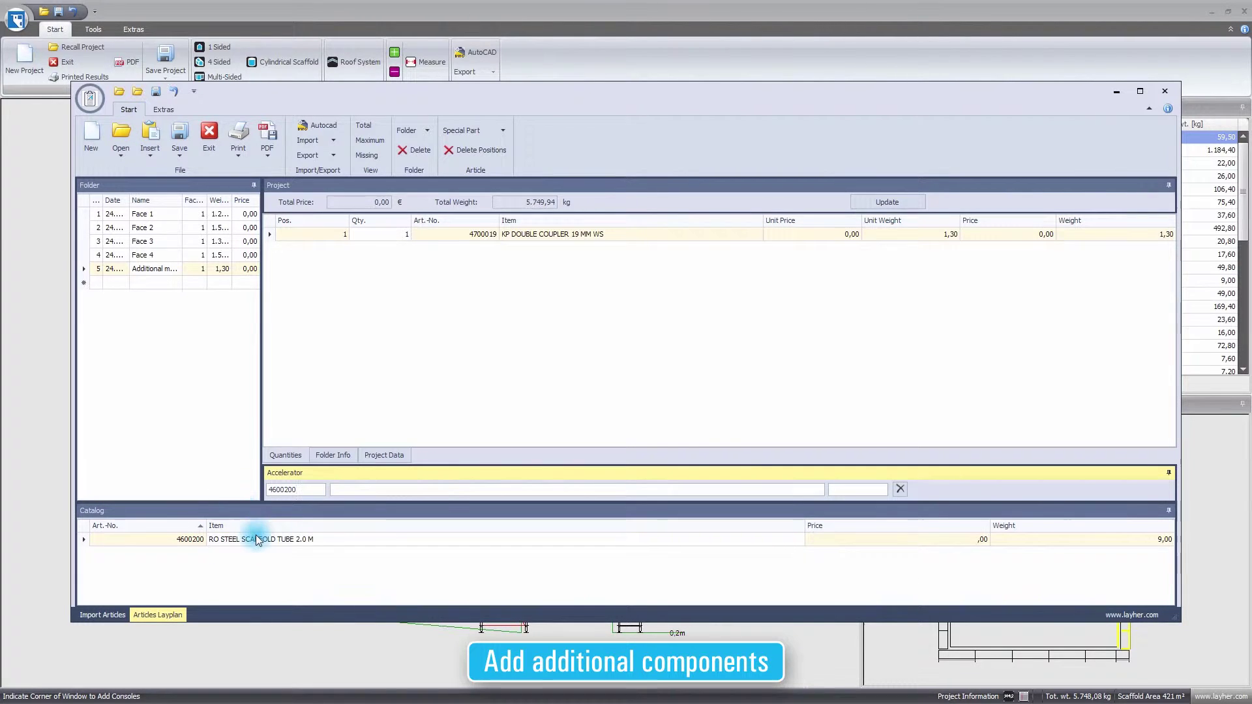
double_click(257, 540)
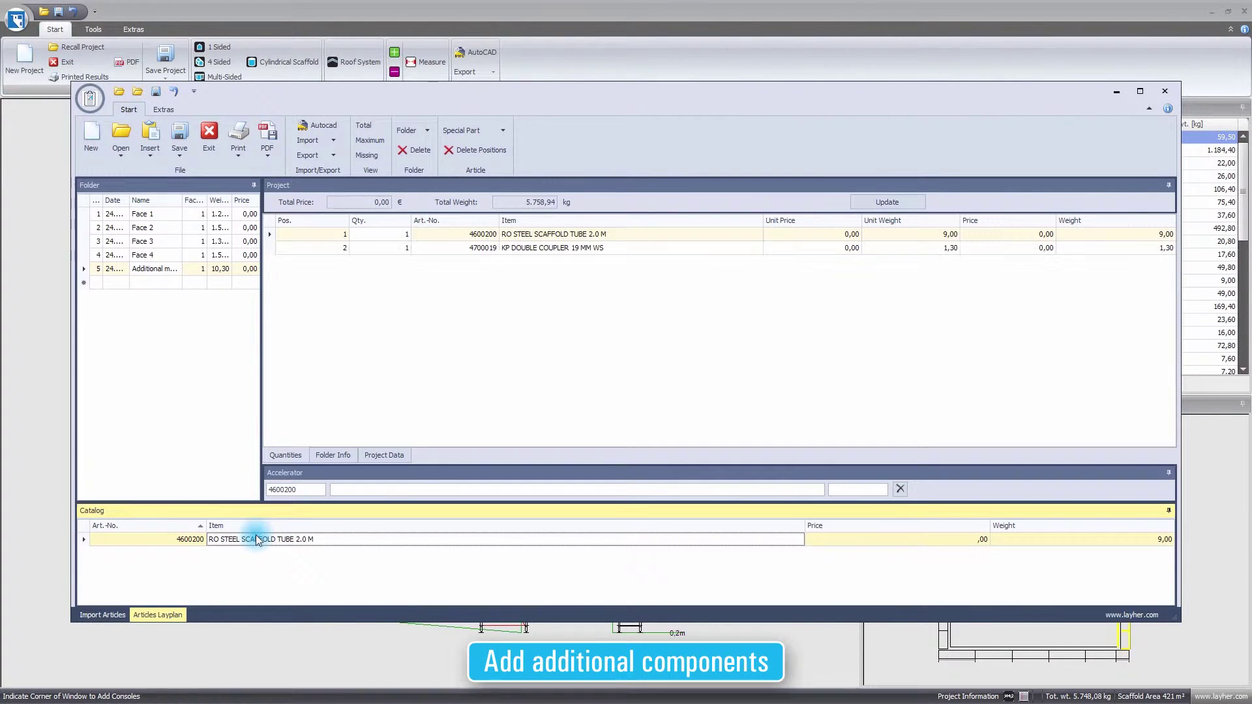
Set the quantities to 10 scaffold tubes and 20 double couplers
click(392, 235)
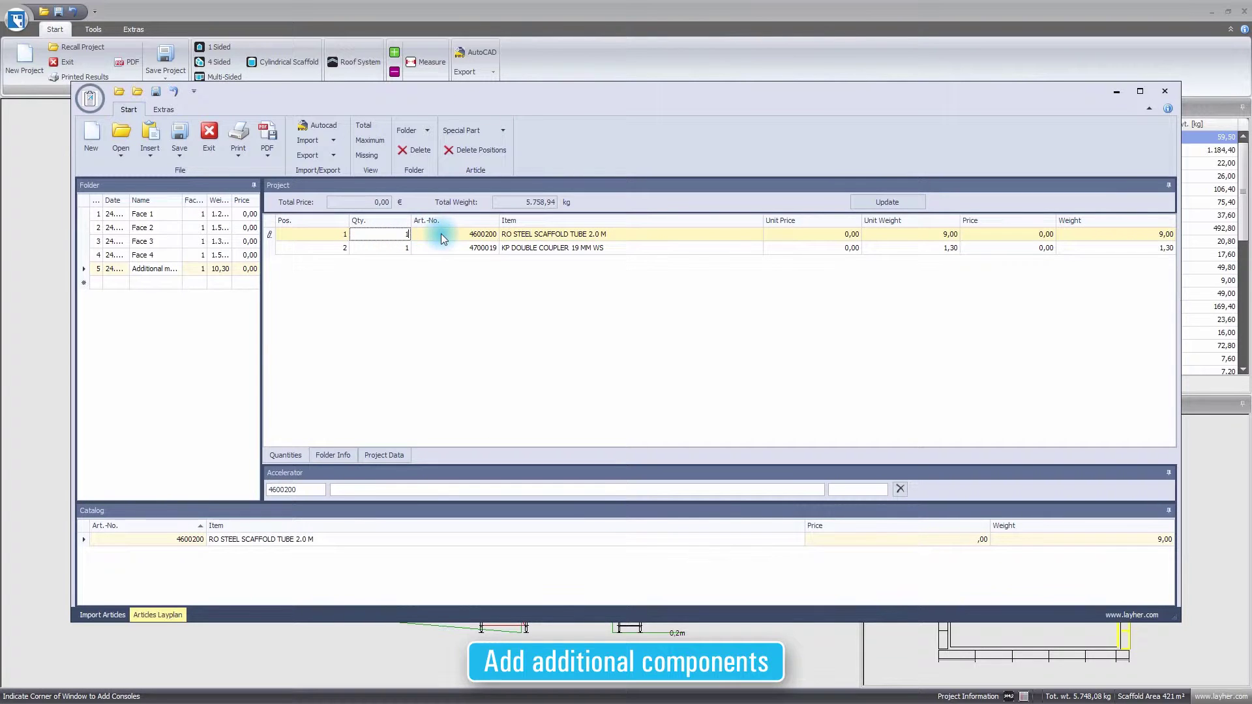
text(0)
click(398, 249)
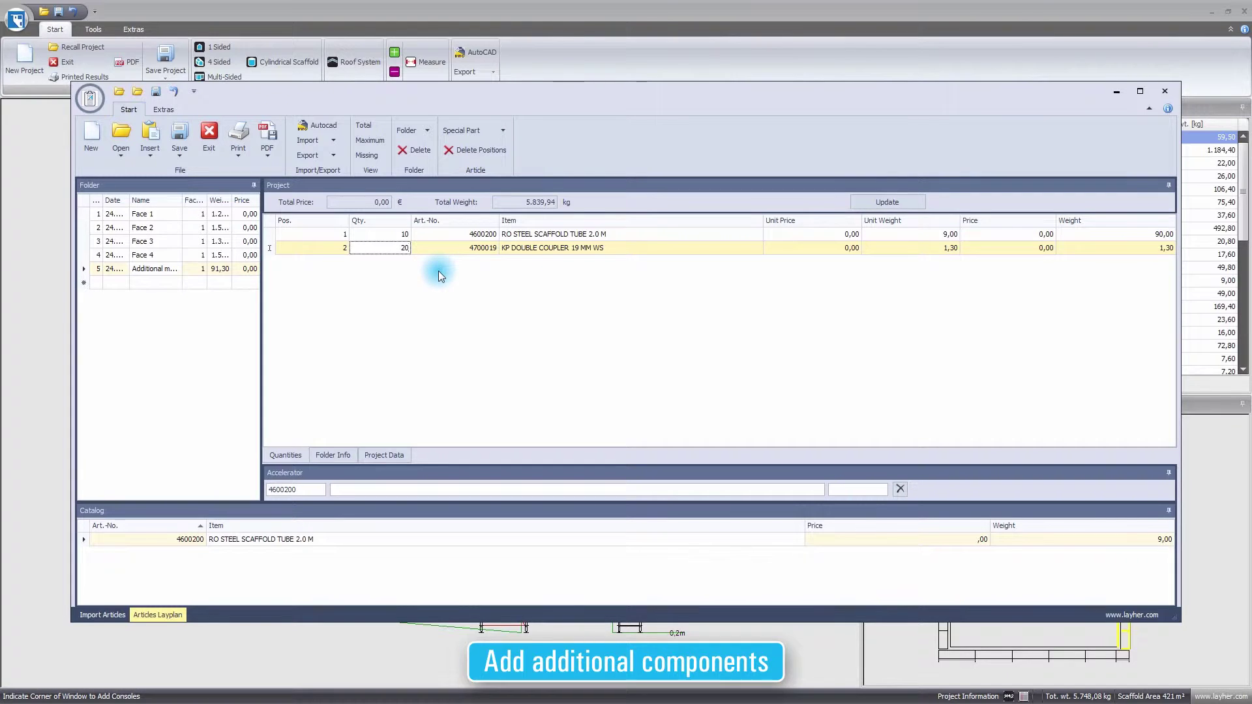
key(Return)
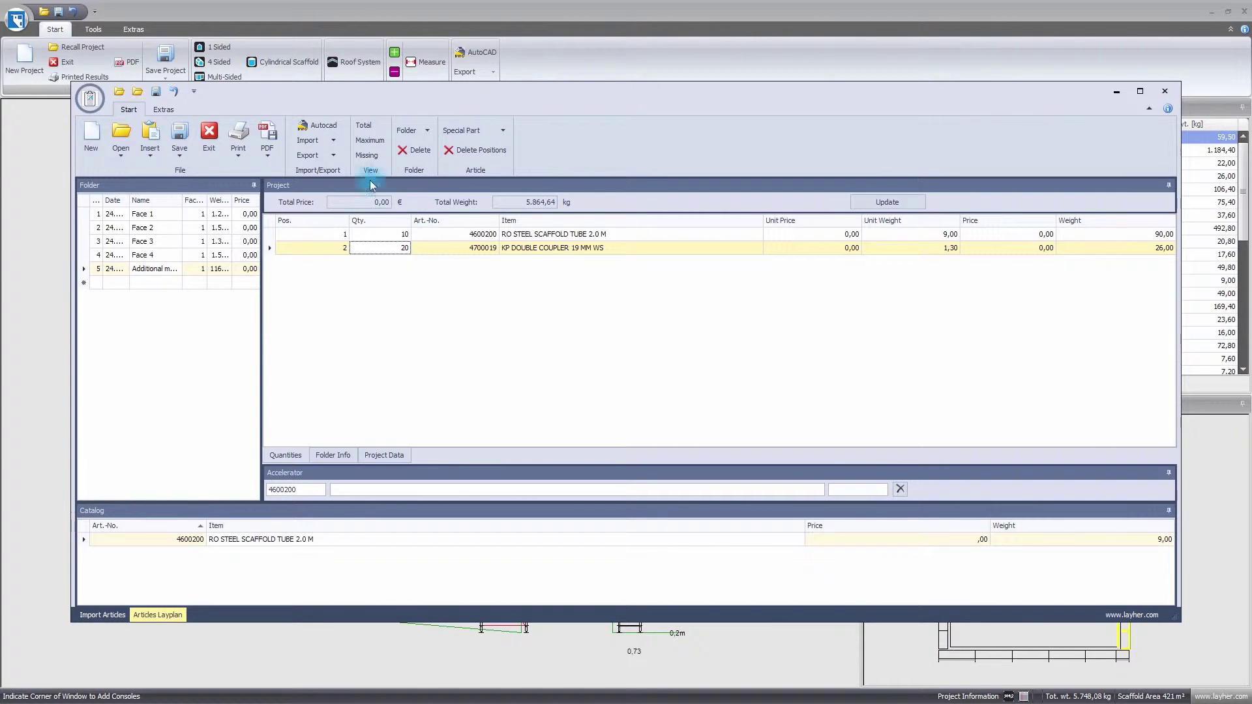
click(337, 157)
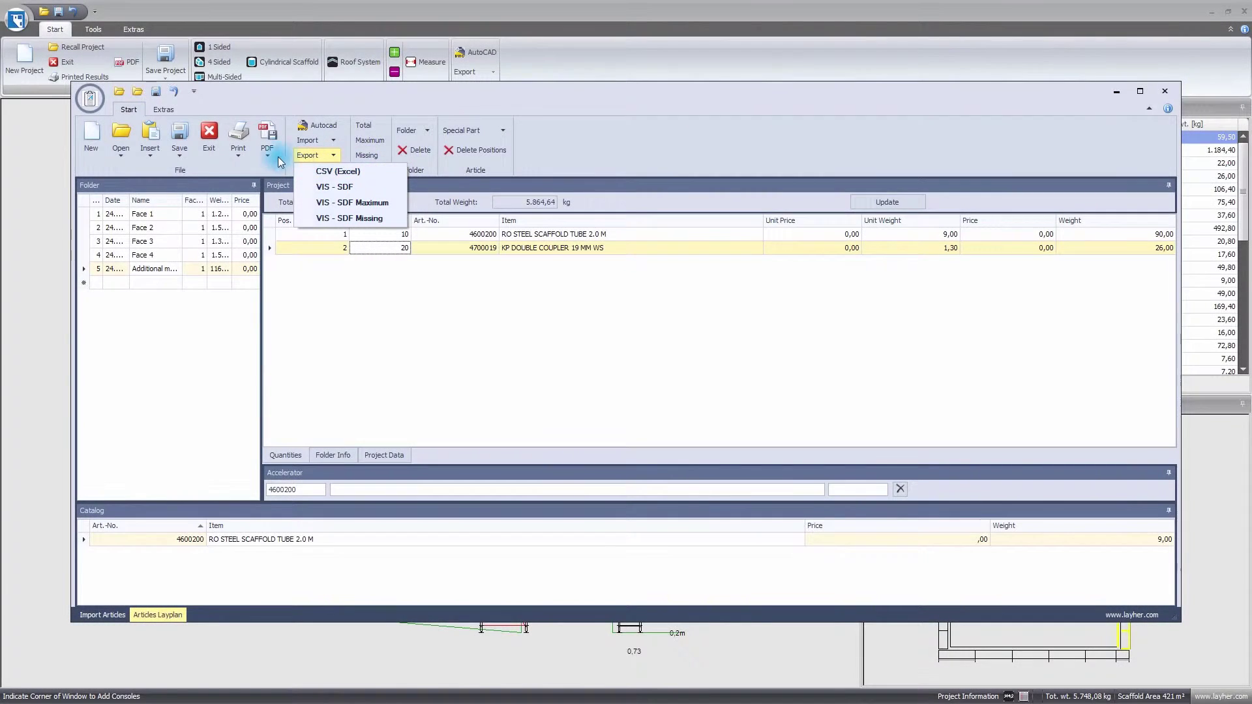
Print the material list as a Folder printout
click(243, 156)
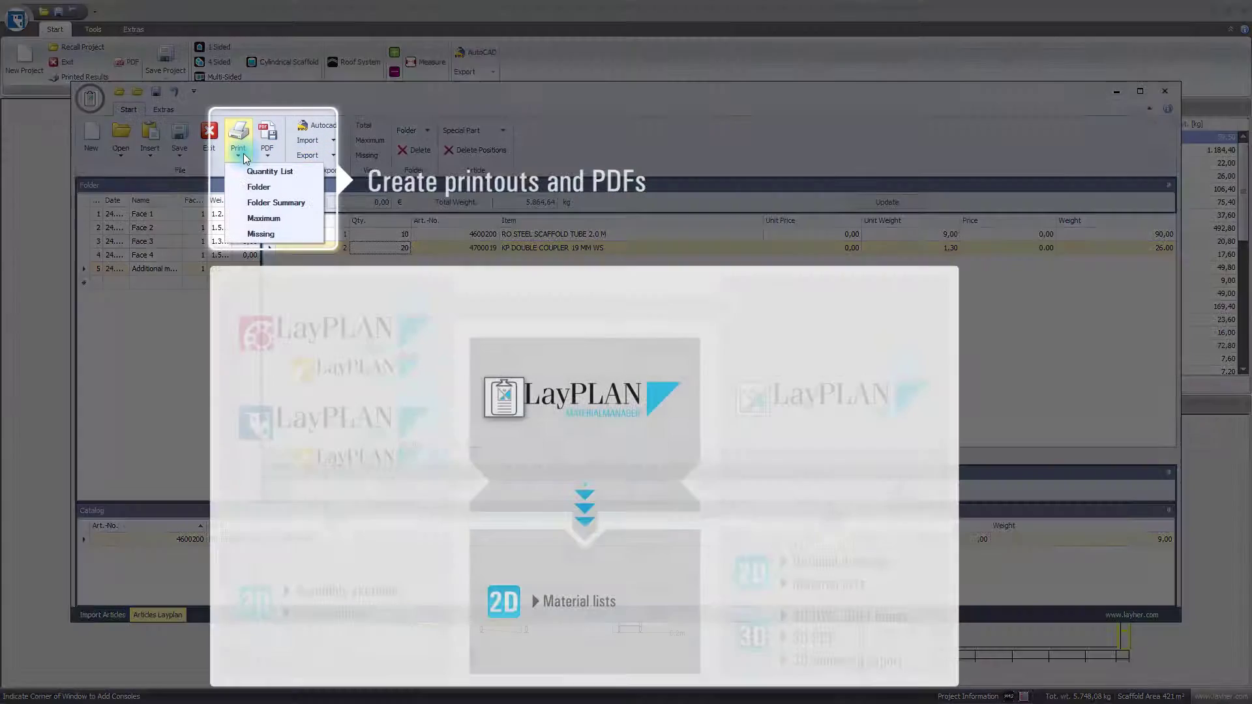
click(311, 187)
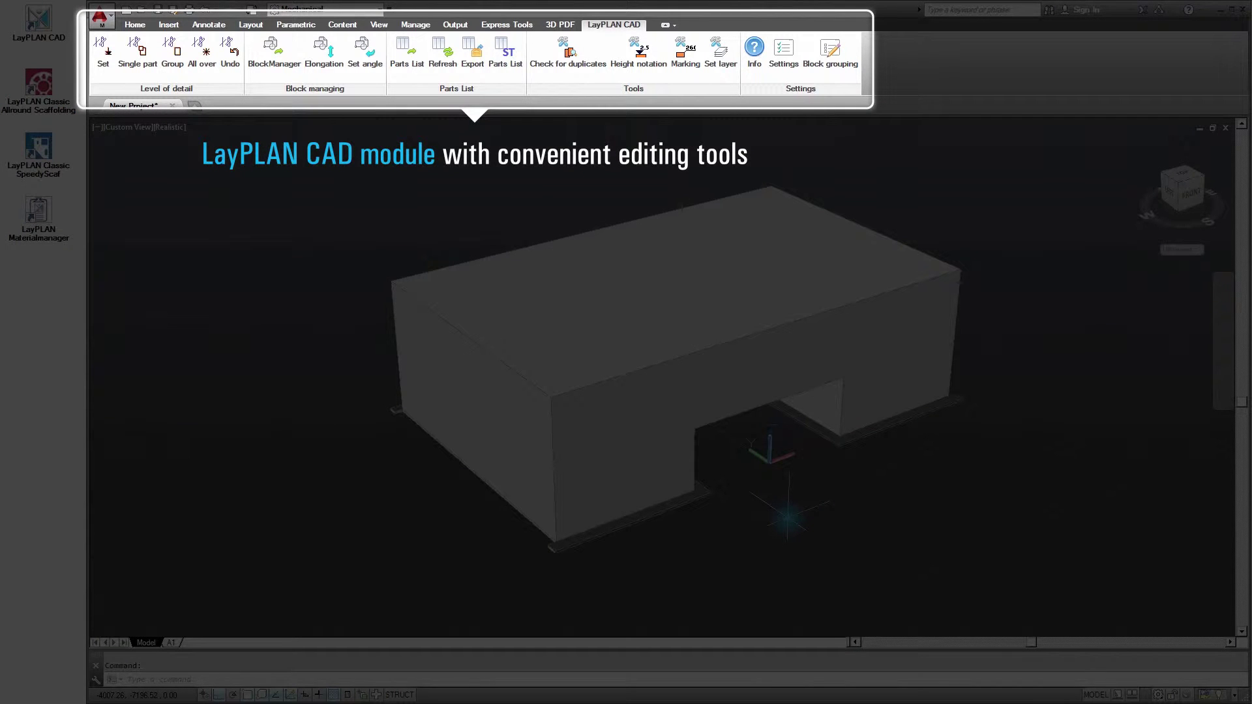
Orbit the building model, then launch LayPLAN Classic Allround Scaffolding
mouse_move(787, 518)
mouse_down()
mouse_move(698, 470)
mouse_move(595, 498)
mouse_move(684, 508)
mouse_up()
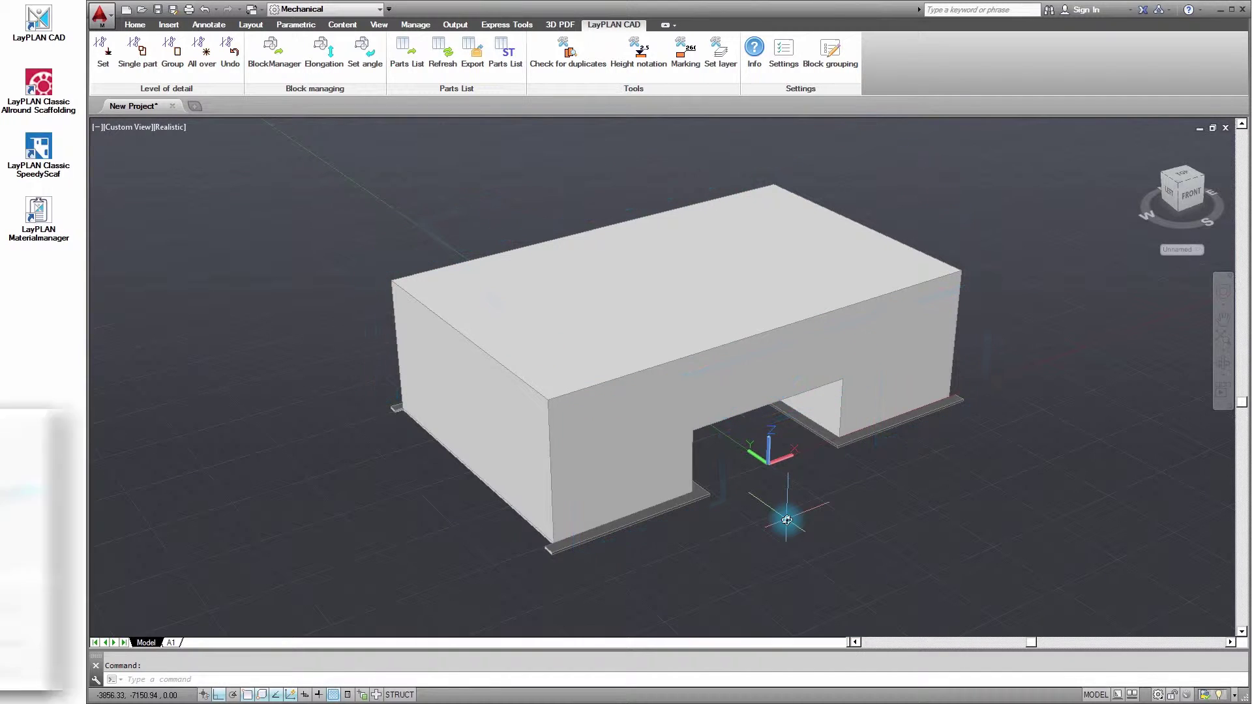
double_click(55, 103)
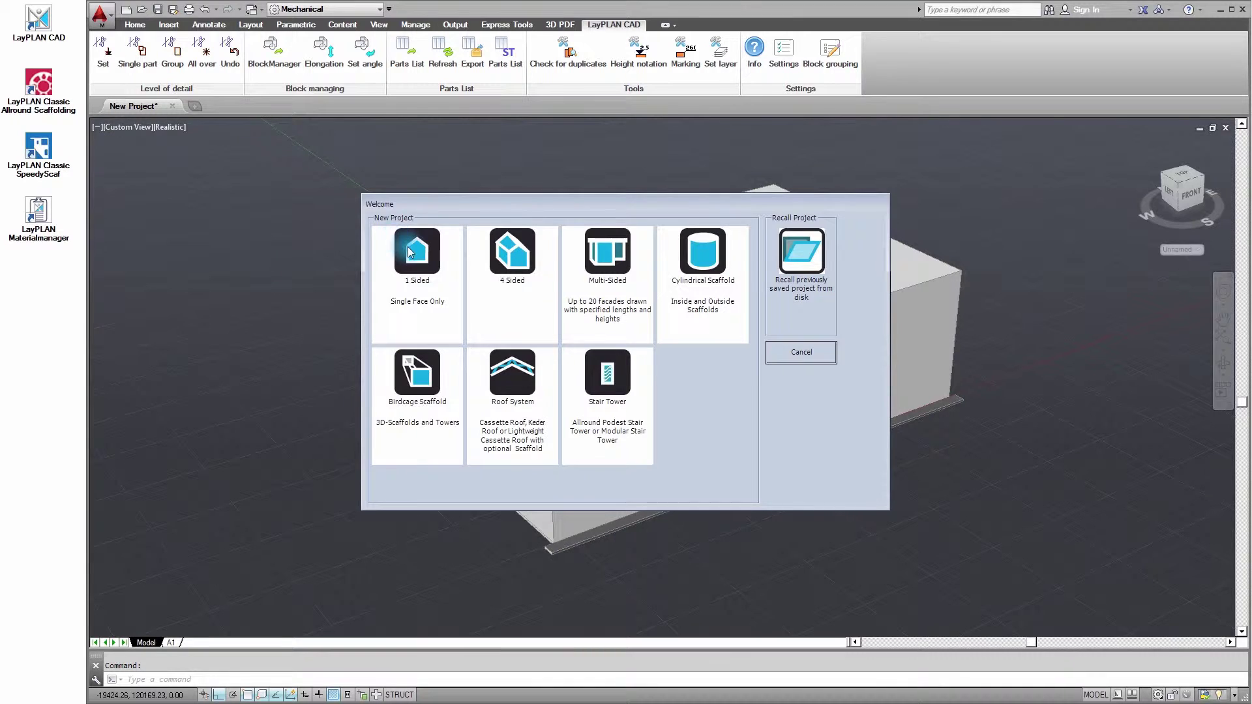
Create a 1-sided Allround scaffold 40 m long with the default equipment
click(410, 252)
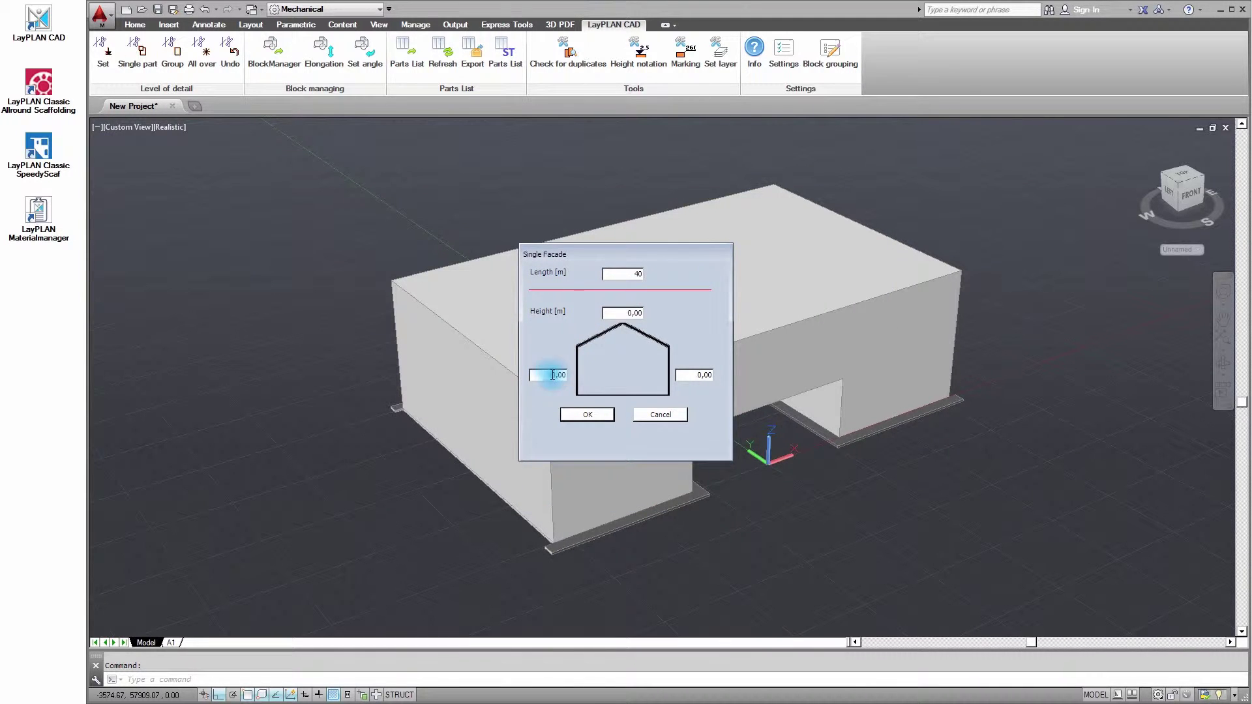
text(14)
click(596, 412)
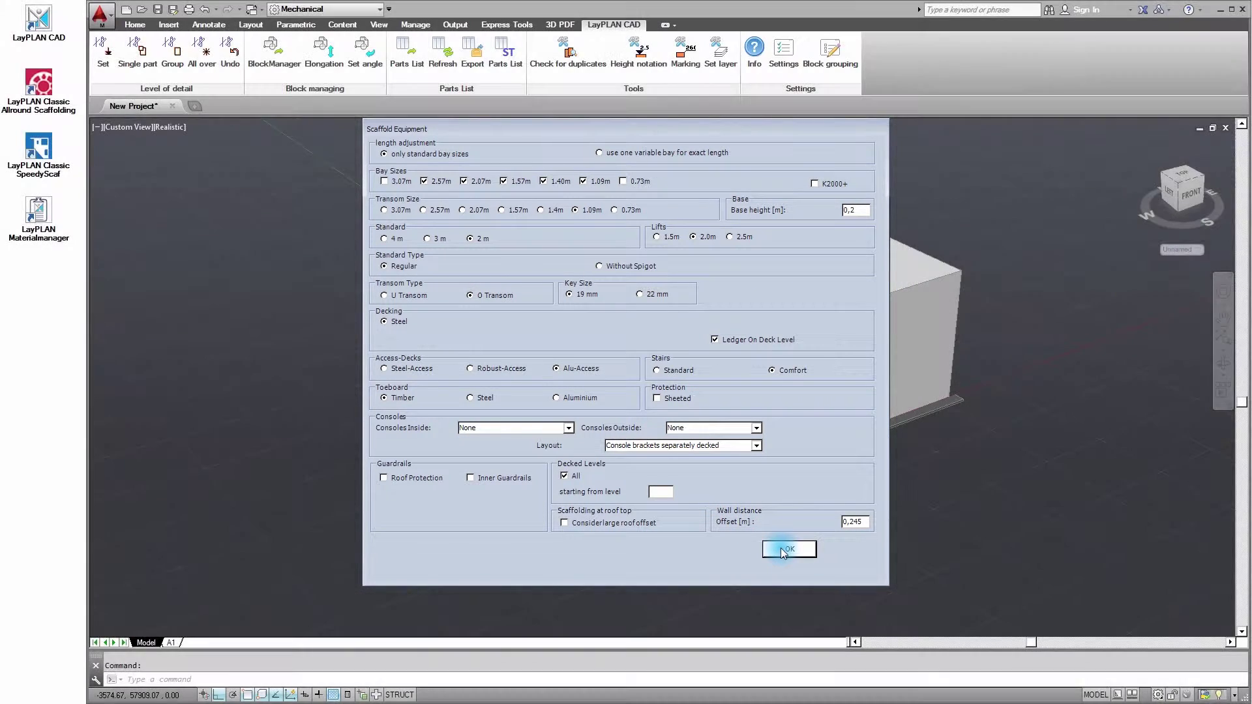
click(782, 547)
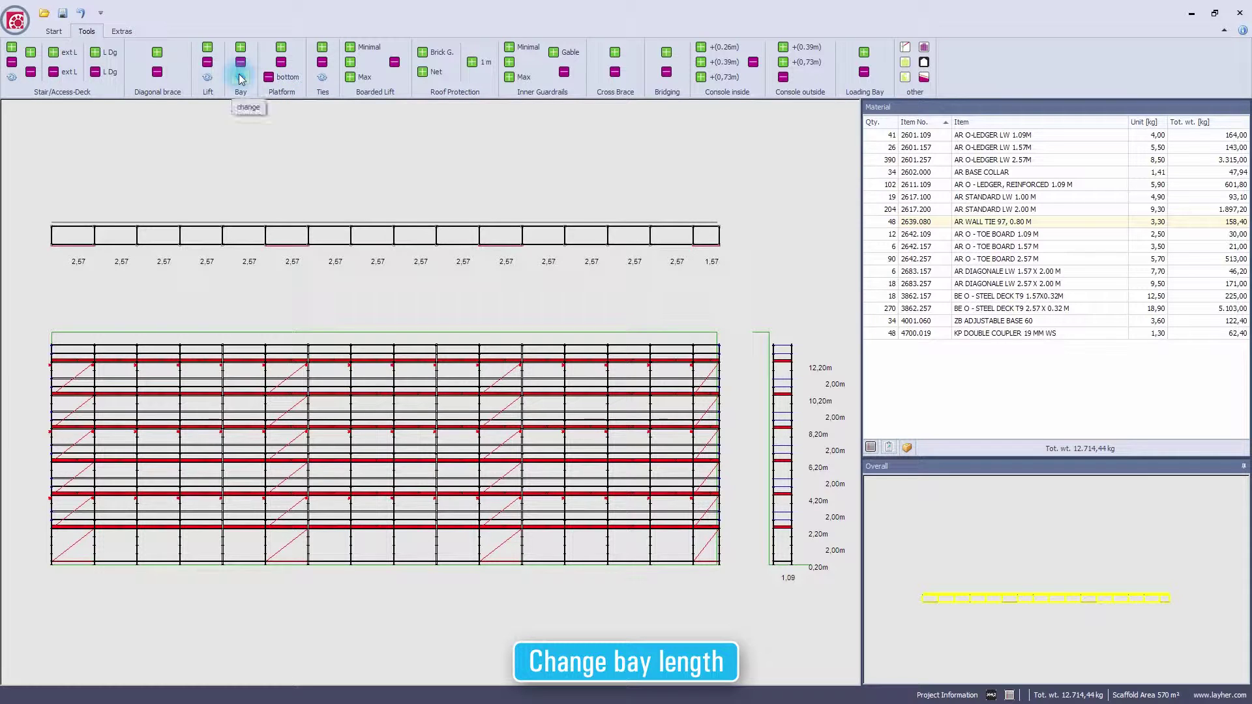
Change the last bay to 2.57 m and add stairways in the second and second-last bays
click(704, 586)
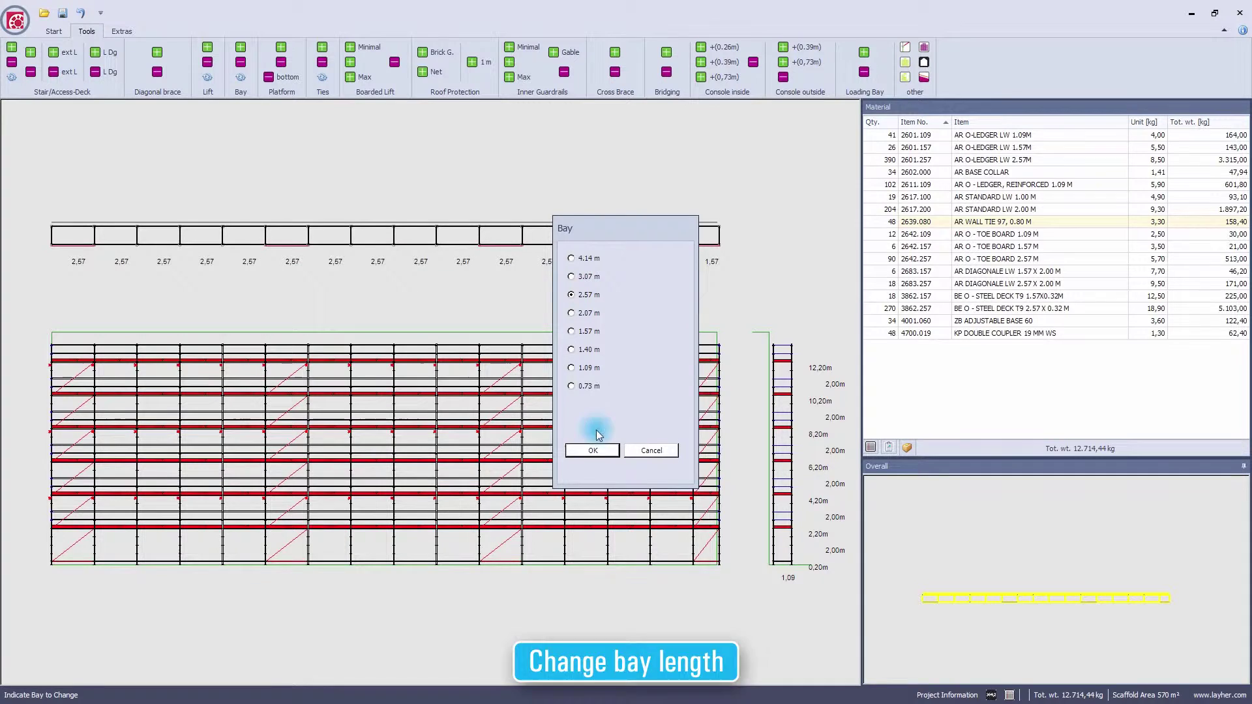
click(592, 449)
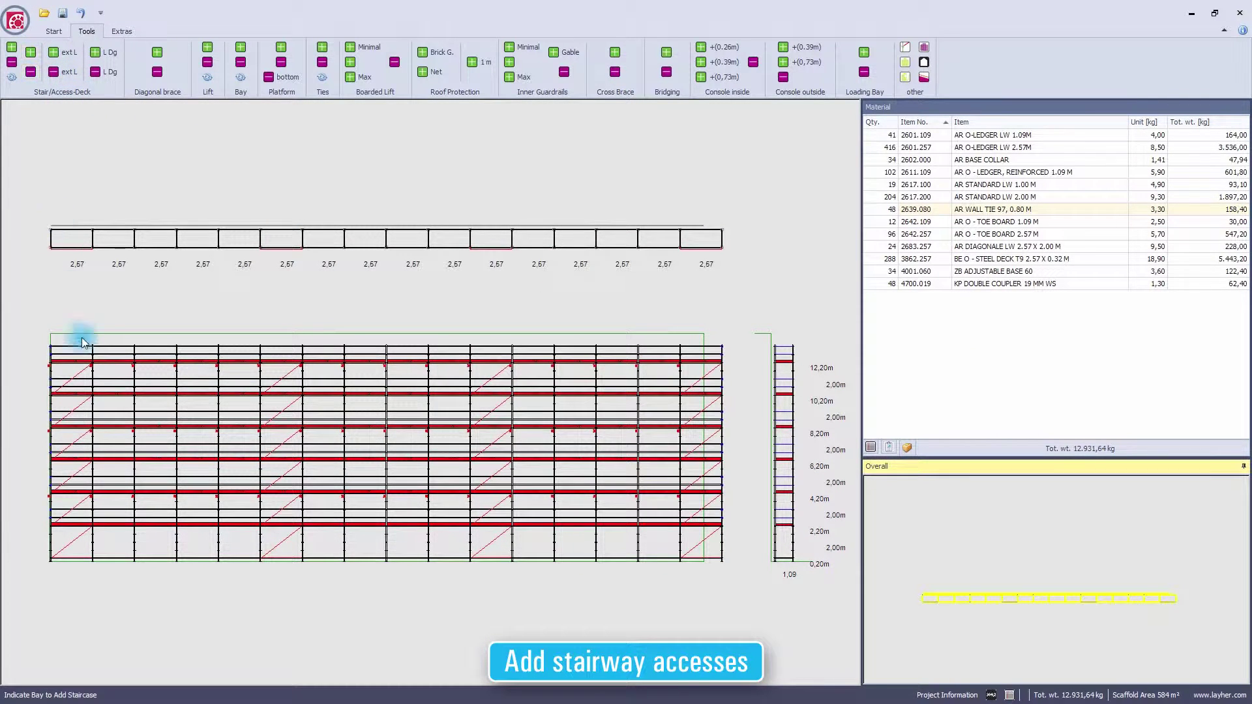
click(109, 584)
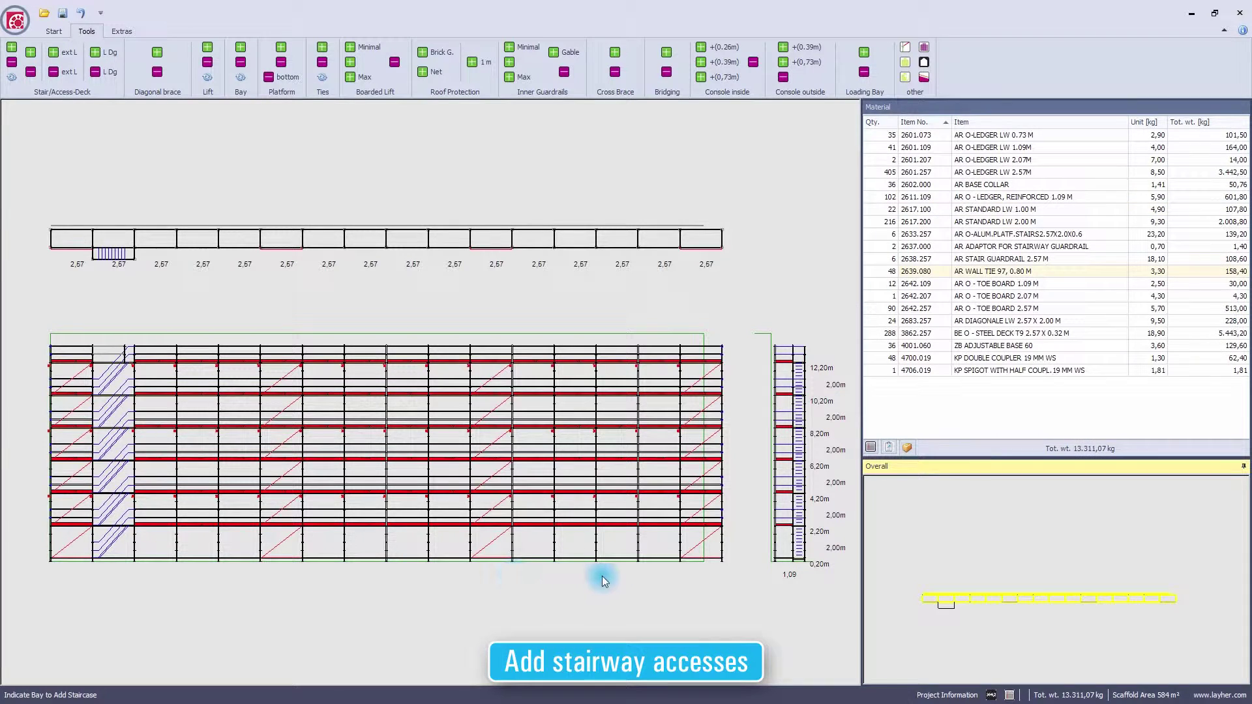
click(667, 581)
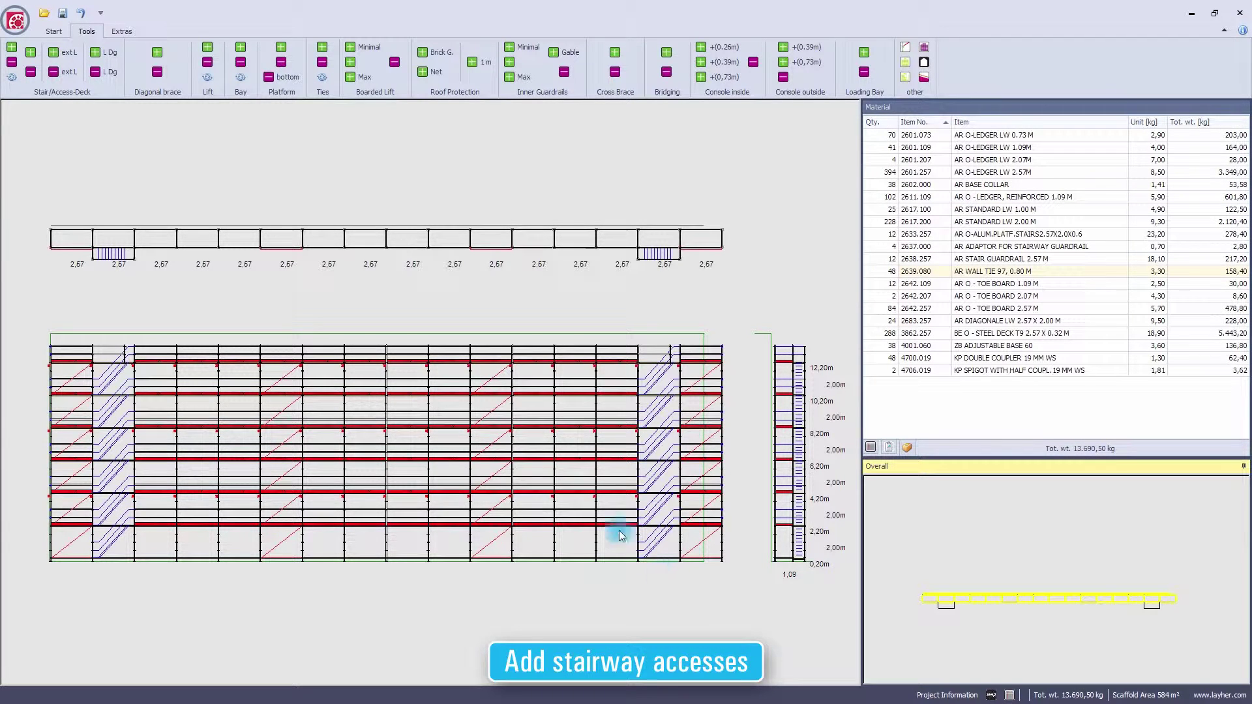
click(54, 34)
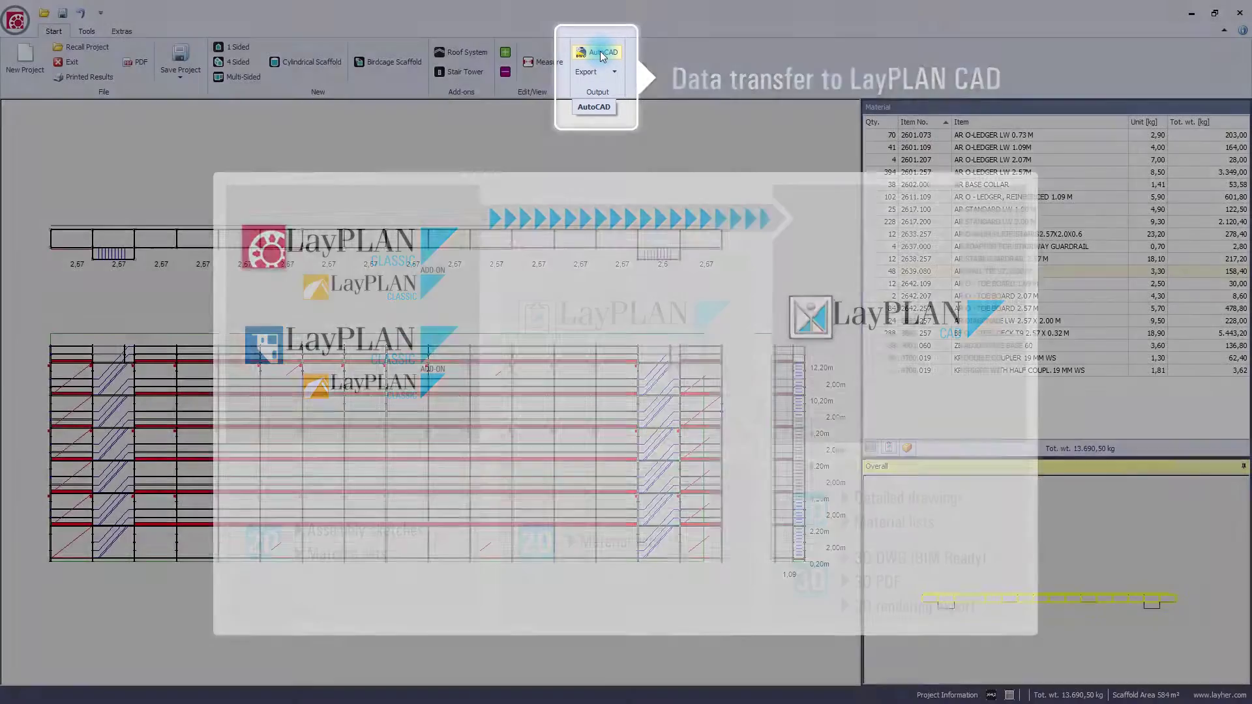
Export the 40 m Allround facade scaffold with both stairways to LayPLAN CAD as a 3D model
click(600, 52)
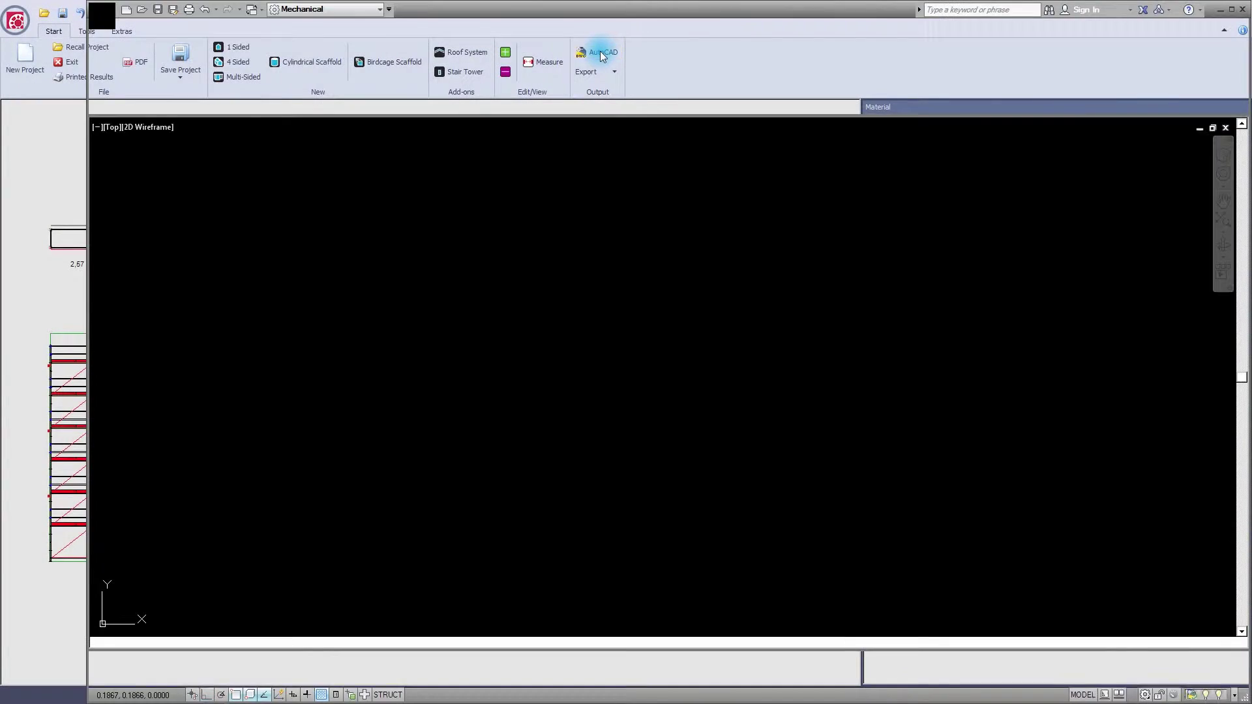
drag(651, 270, 1087, 446)
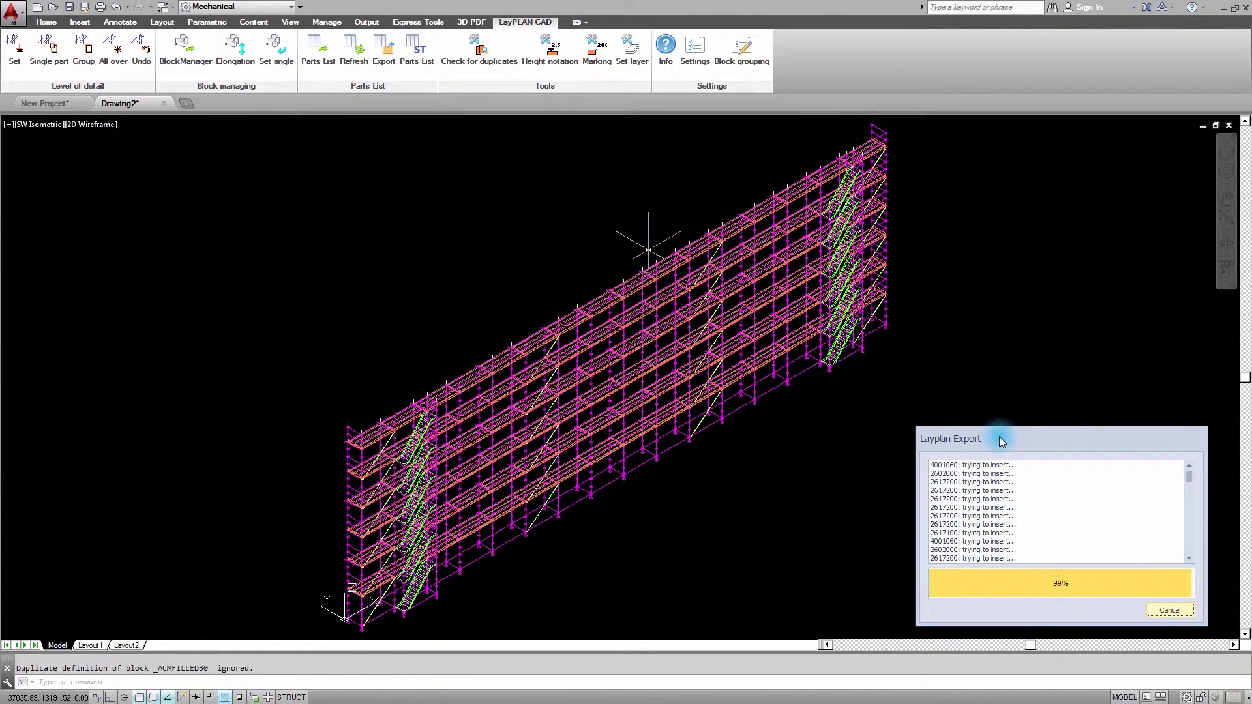
Copy all 1,580 scaffold objects in Drawing2 with a base point, then go to New Project
click(1170, 611)
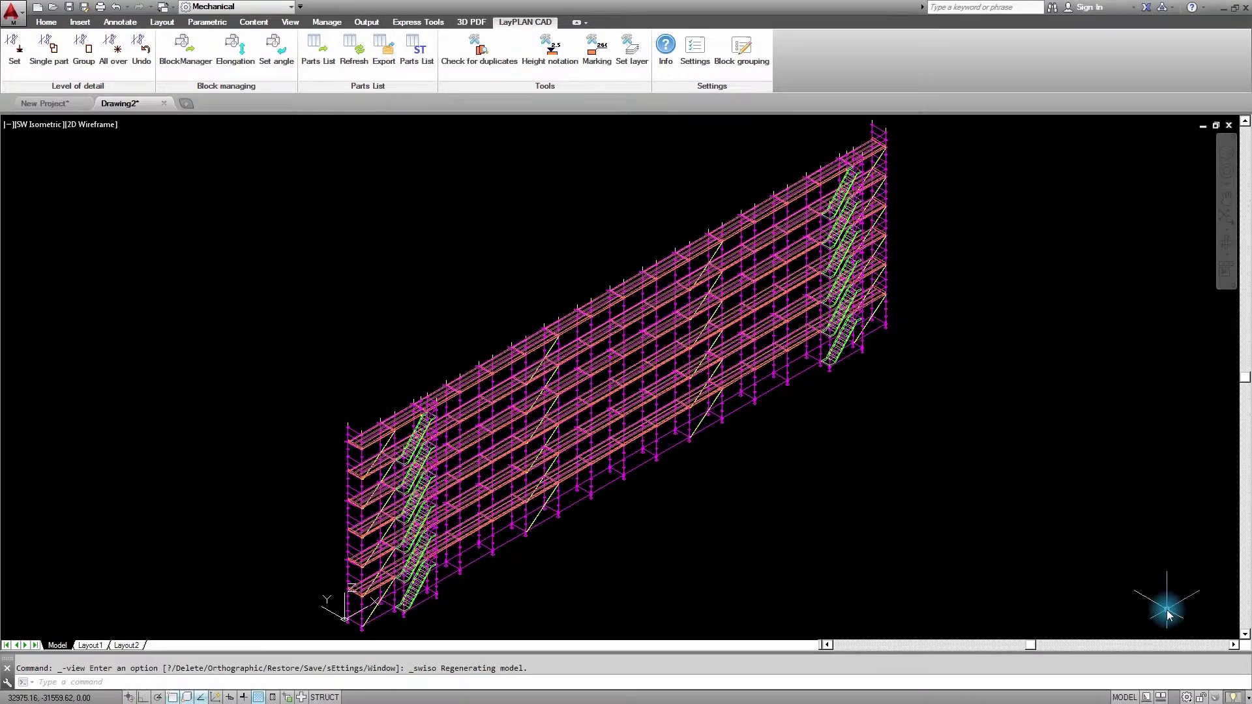
shift+middle_drag(1167, 612, 1138, 598)
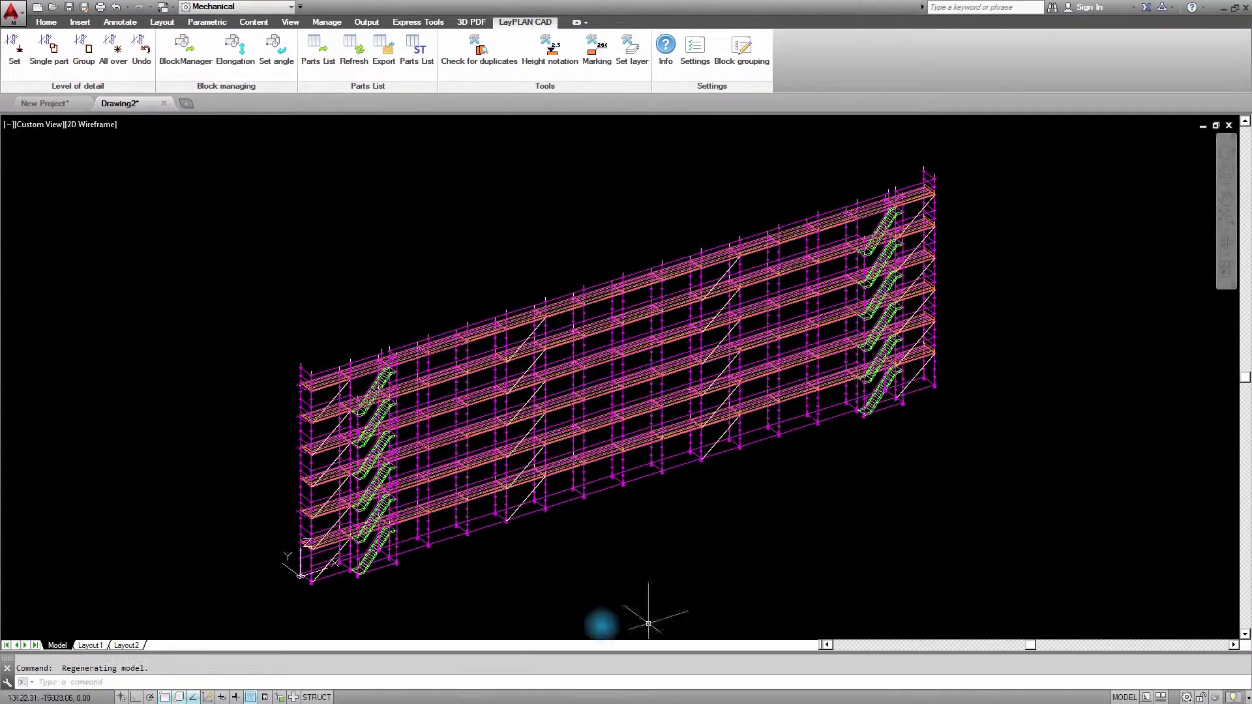
click(261, 618)
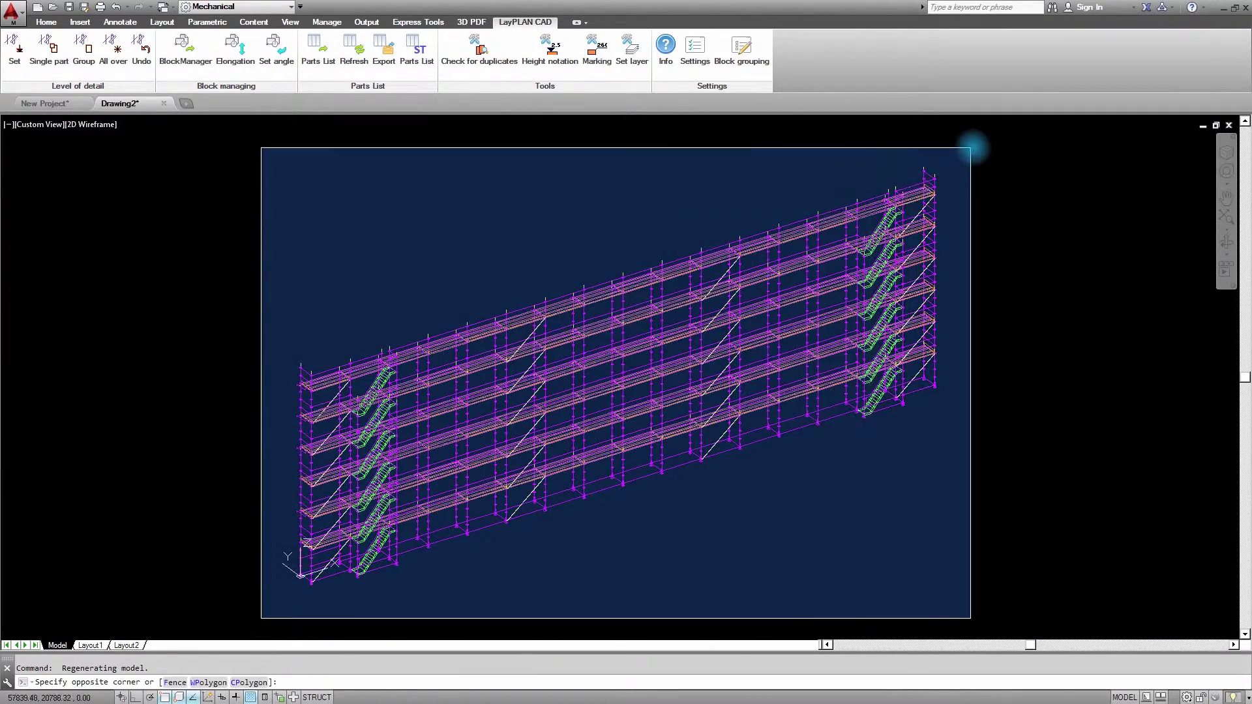
click(984, 144)
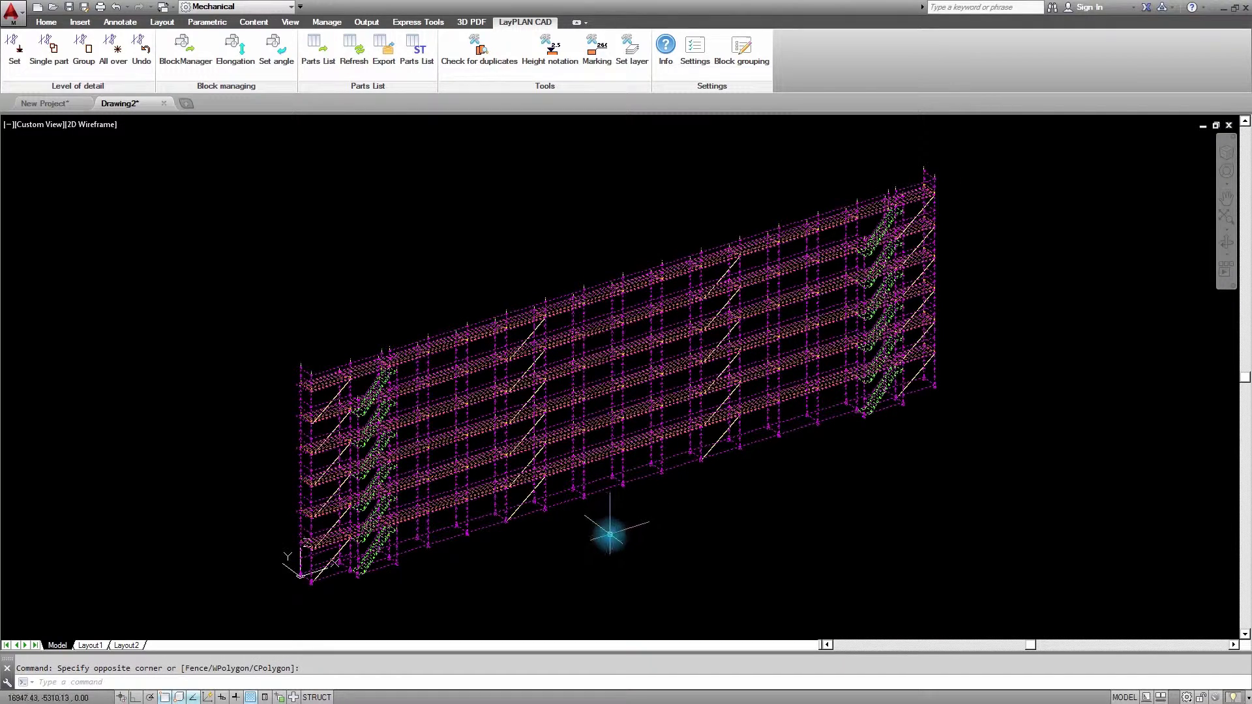
right_click(603, 539)
mouse_move(639, 262)
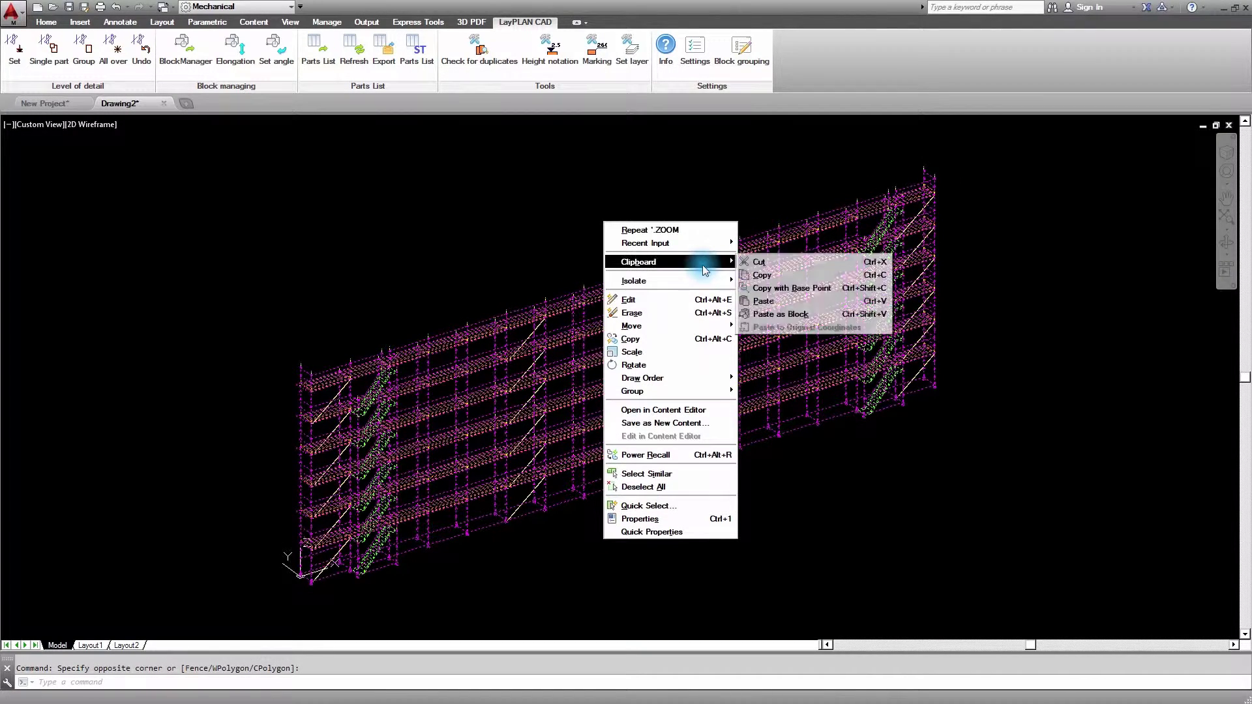
click(756, 287)
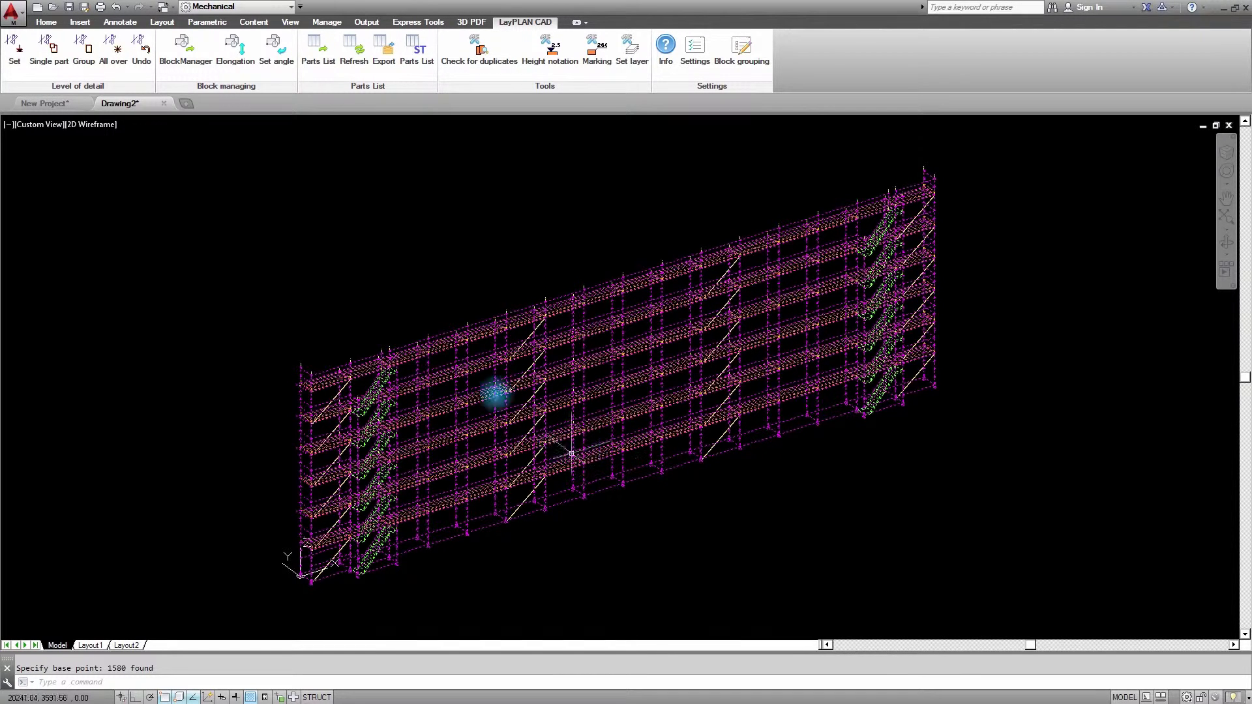
click(69, 104)
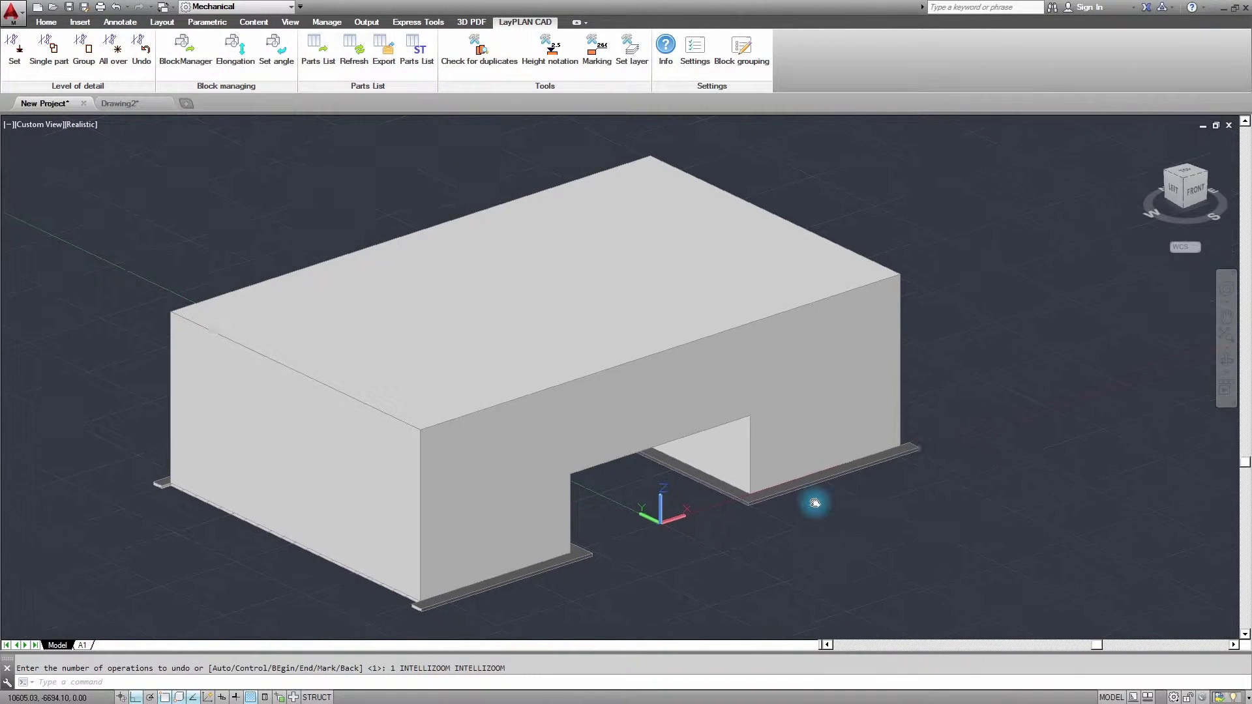
Paste the copied scaffolding along the building's front facade
middle_drag(870, 502, 604, 383)
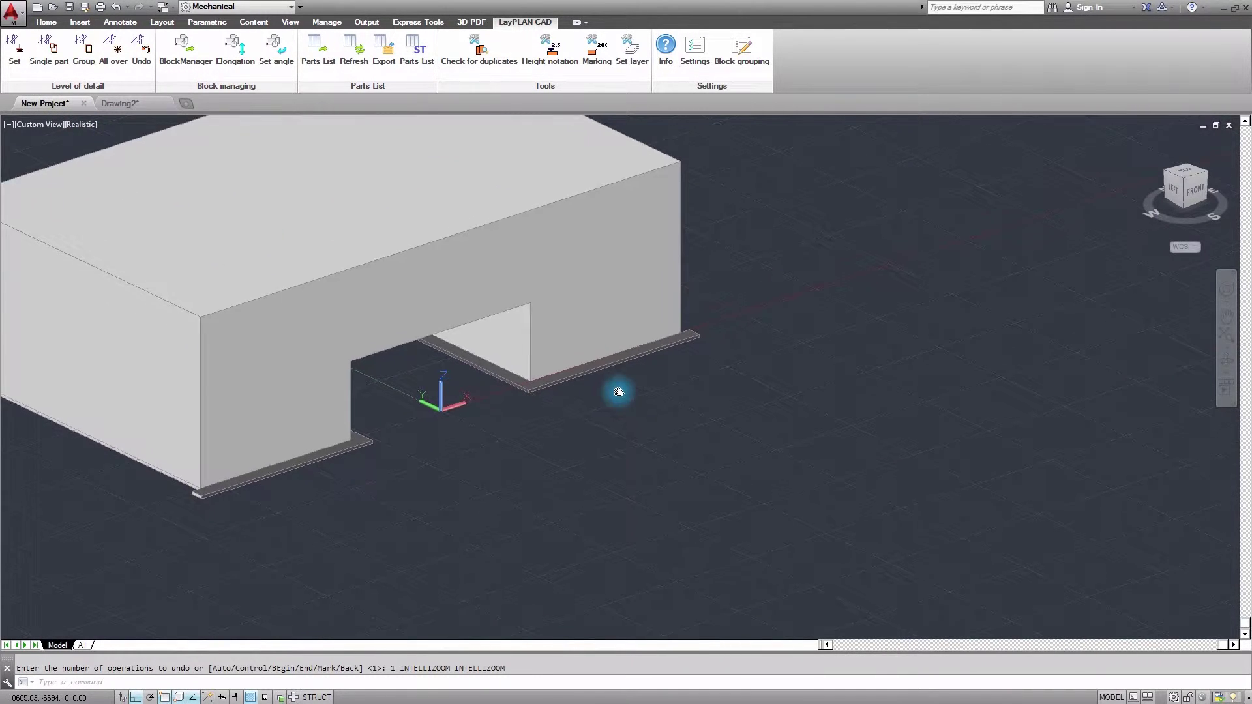
right_click(705, 409)
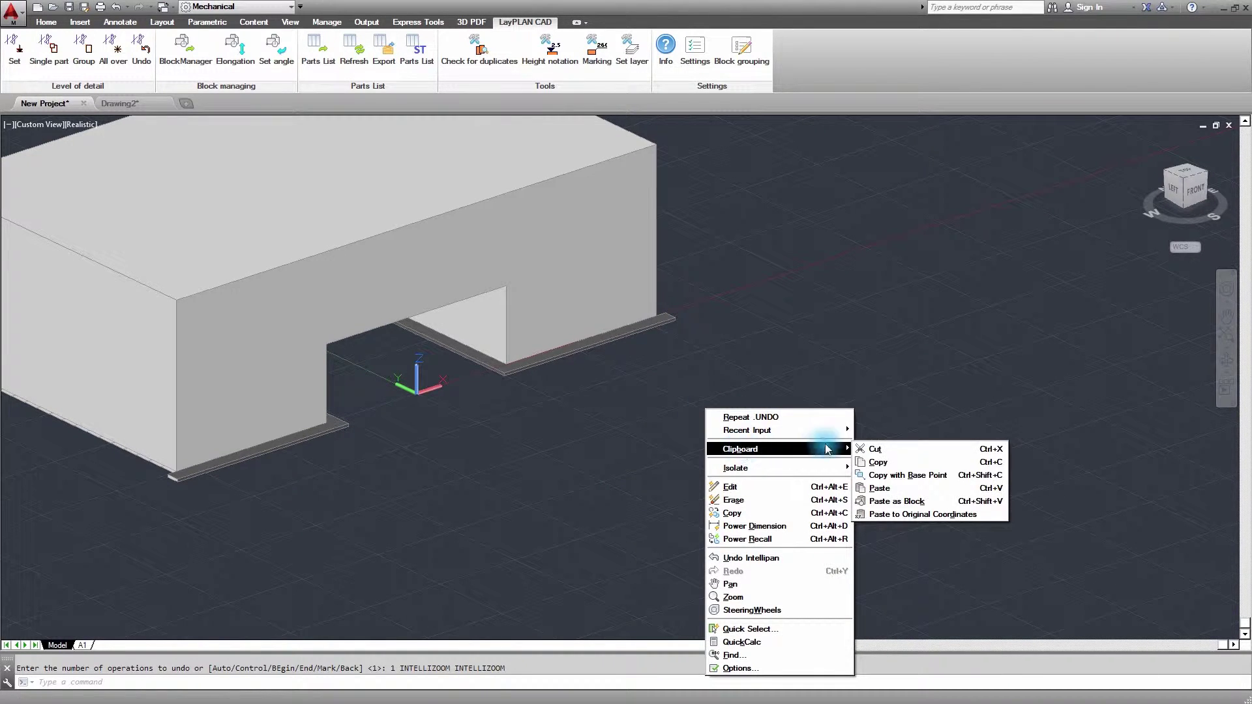
click(879, 489)
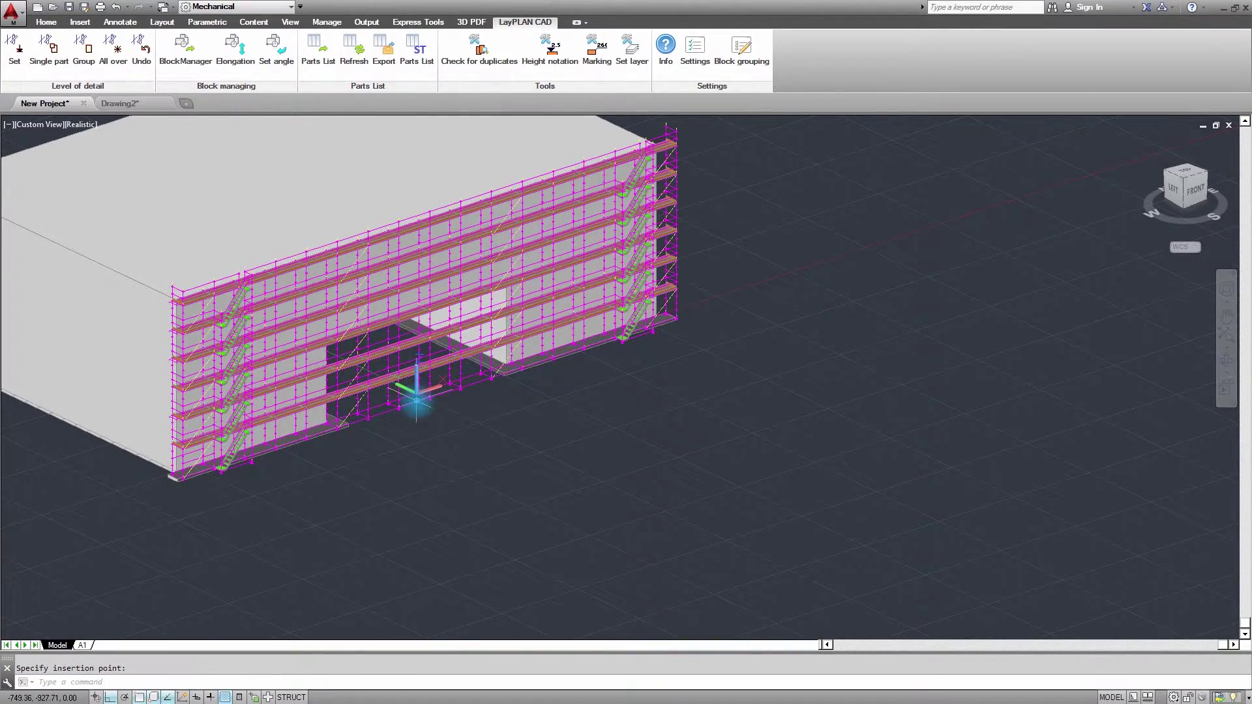
Switch from an isometric view to a straight front view of the scaffold
click(51, 125)
click(100, 210)
click(1196, 192)
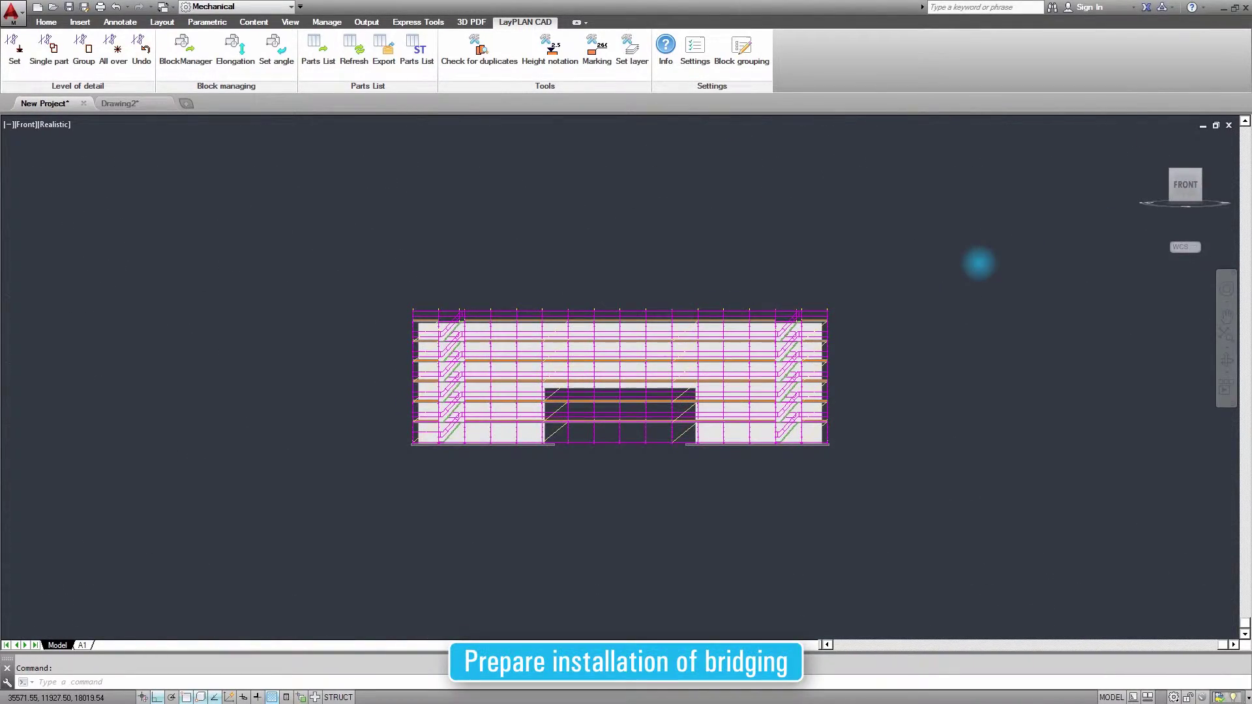
Fit the whole scaffold in view and switch to the 2D Wireframe visual style
middle_click(979, 262)
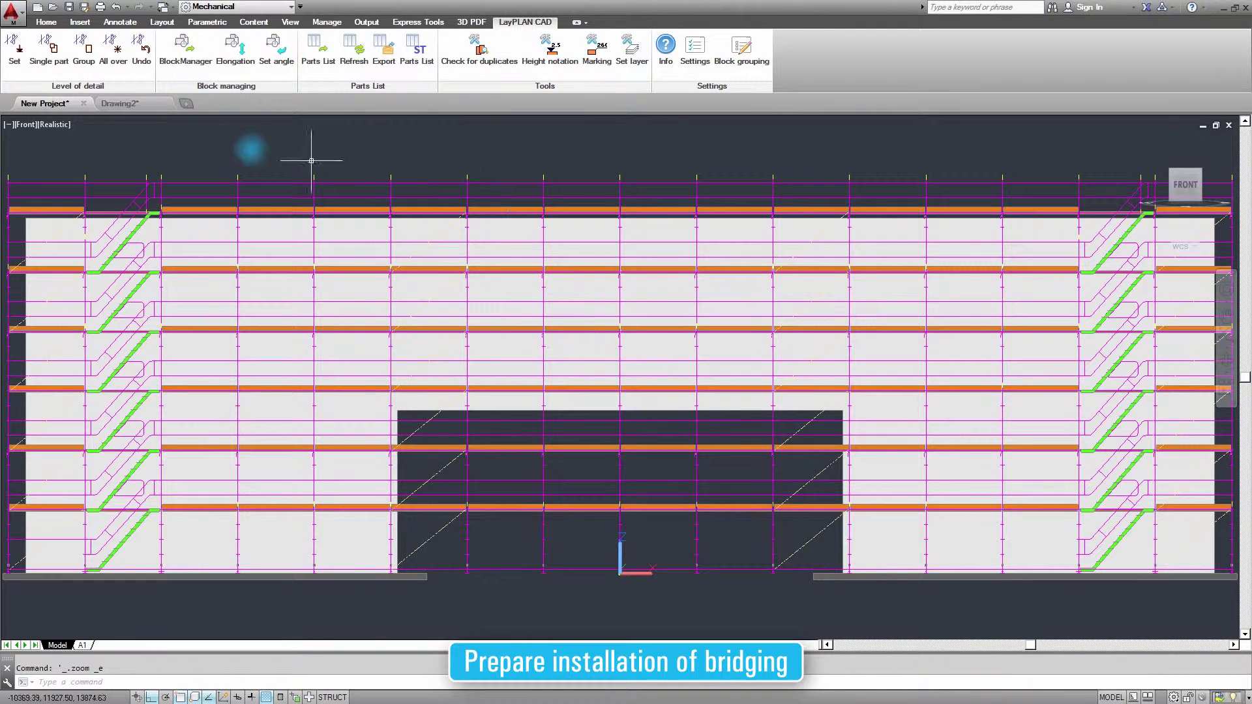
click(61, 126)
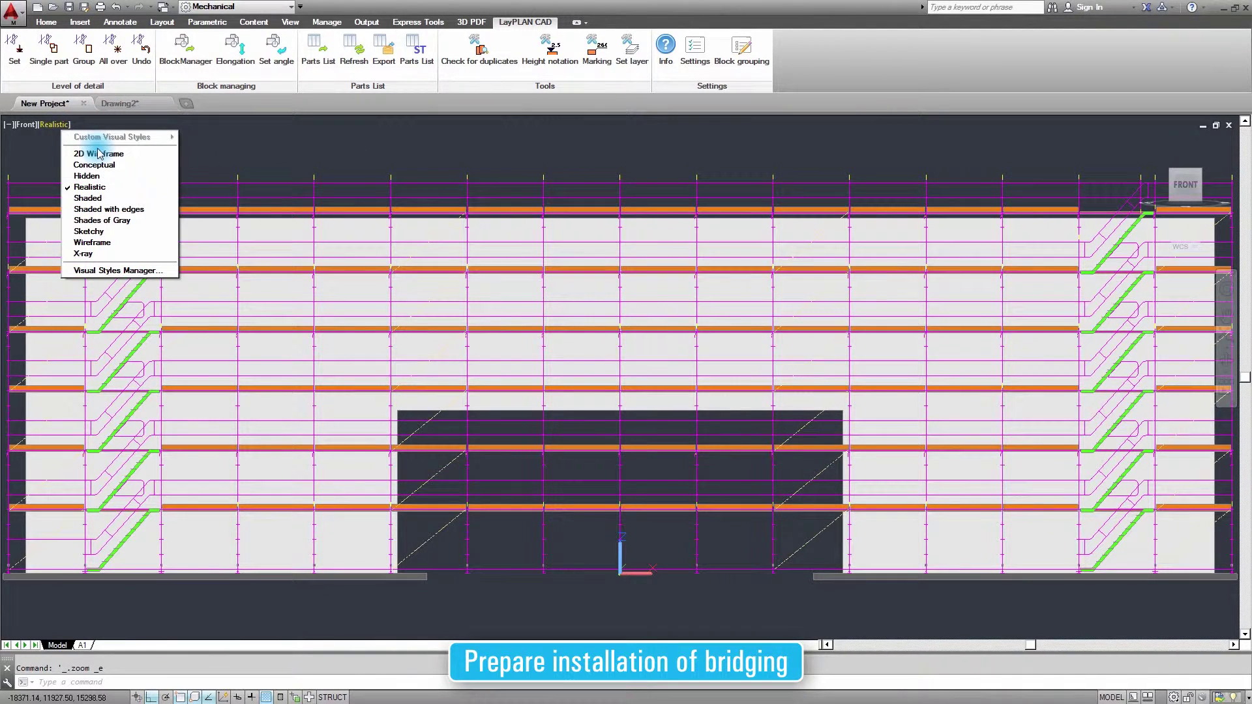
click(100, 155)
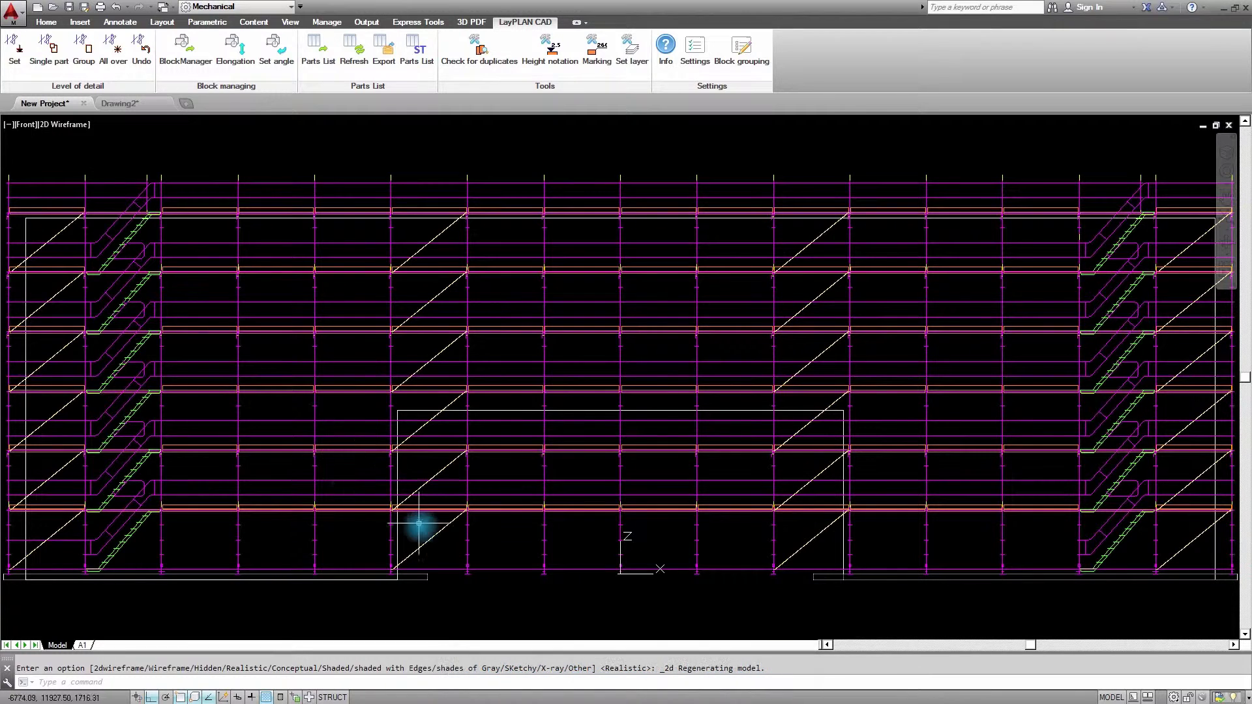
Stretch the diagonal braces beside the drive-through one bay left and one bay right
click(427, 543)
click(429, 570)
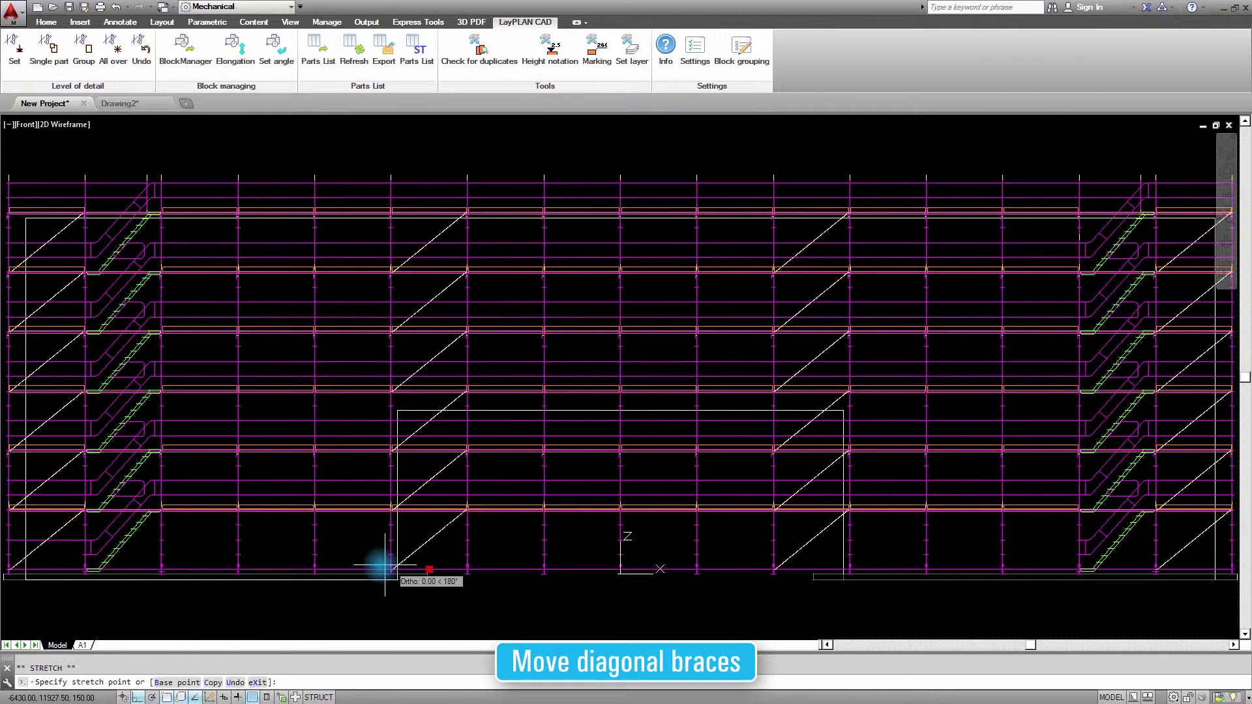
click(353, 570)
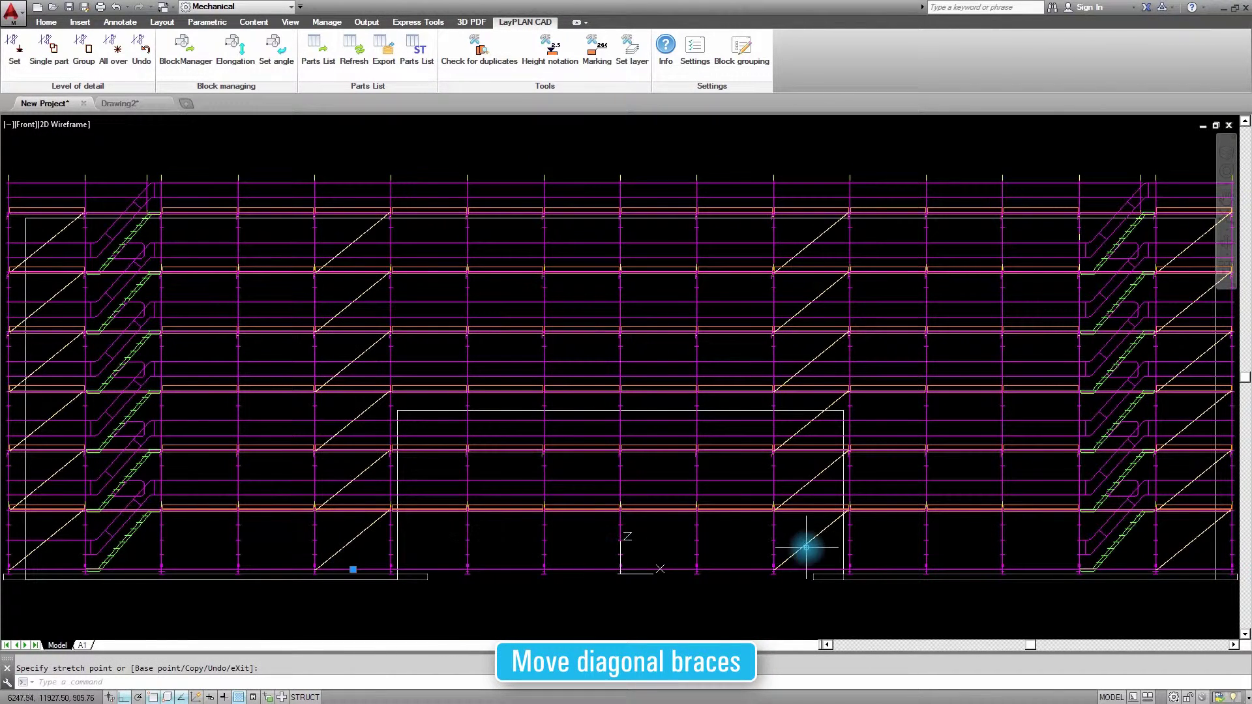
click(812, 570)
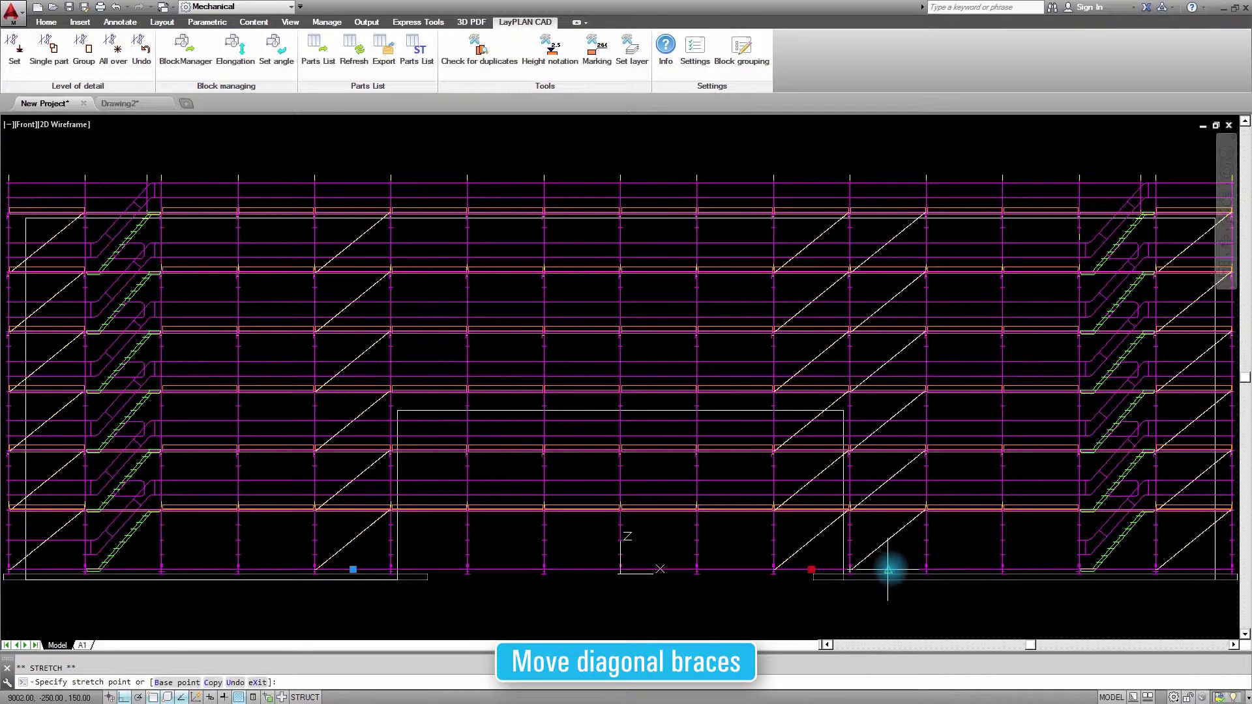
click(887, 569)
key(Escape)
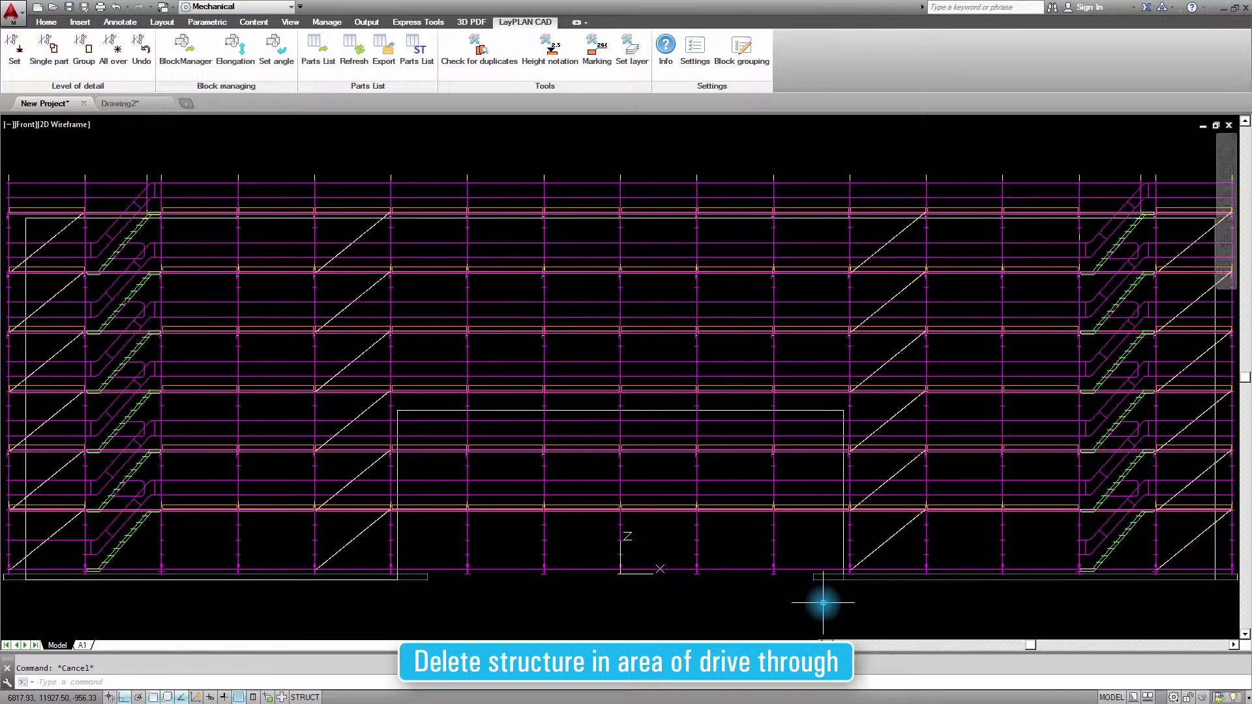
Crossing-select and delete the scaffolding in front of the drive-through opening
click(830, 602)
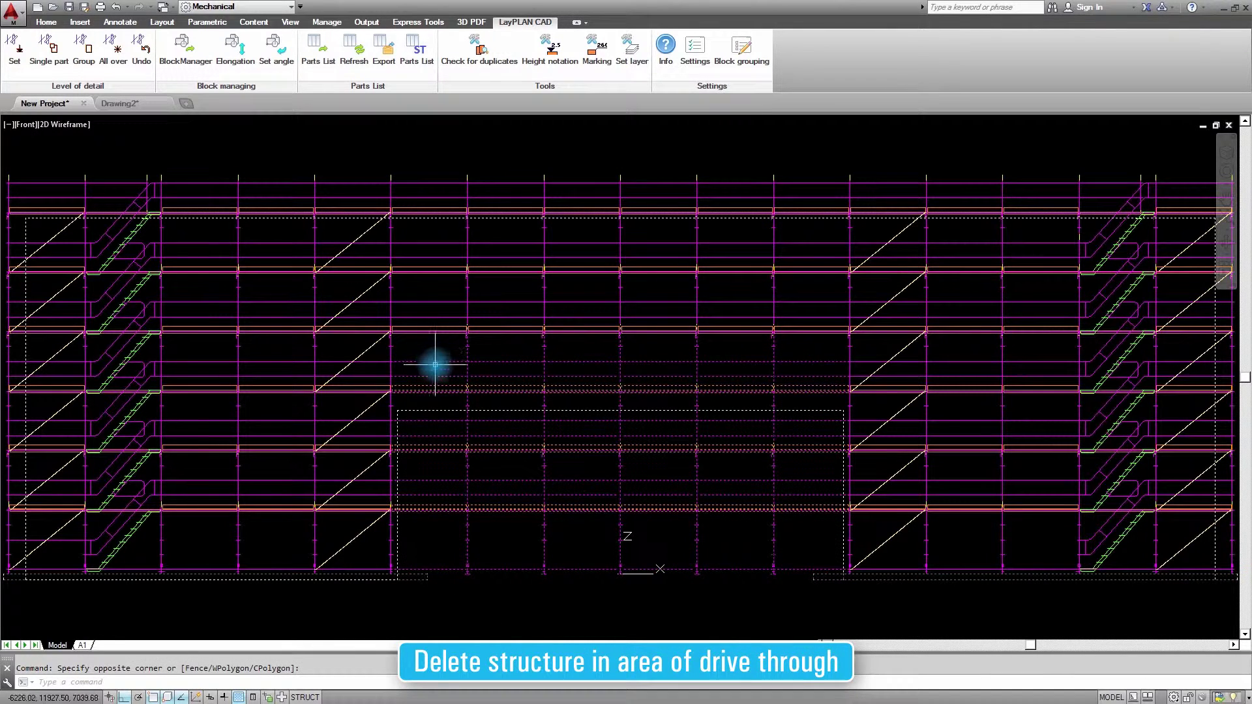
click(432, 410)
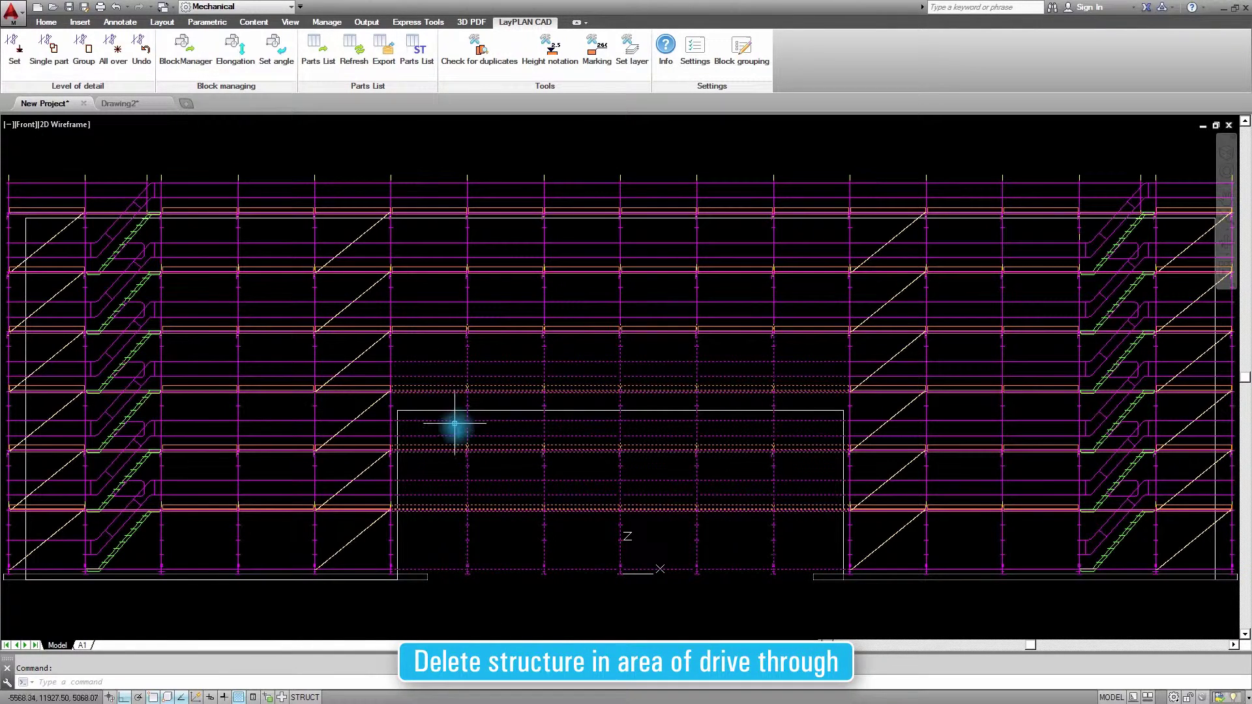
key(Delete)
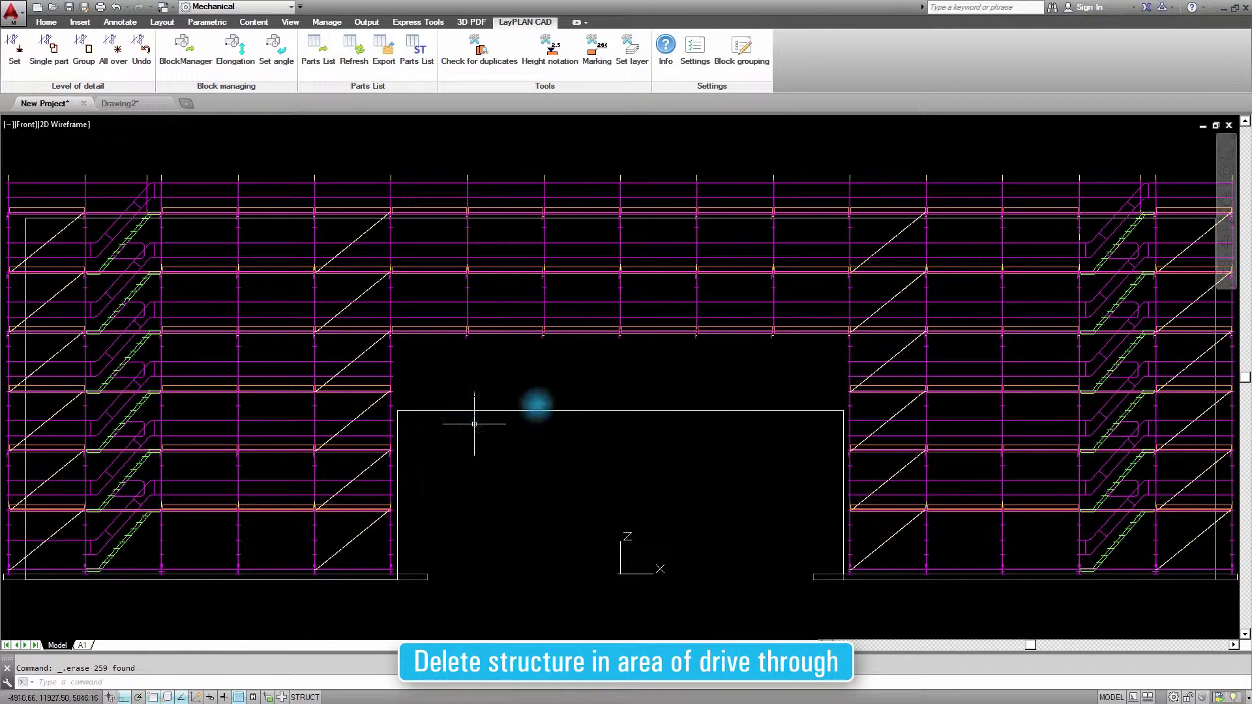
Erase the leftover ledger spanning the opening and show the BlockManager parts palette
click(864, 352)
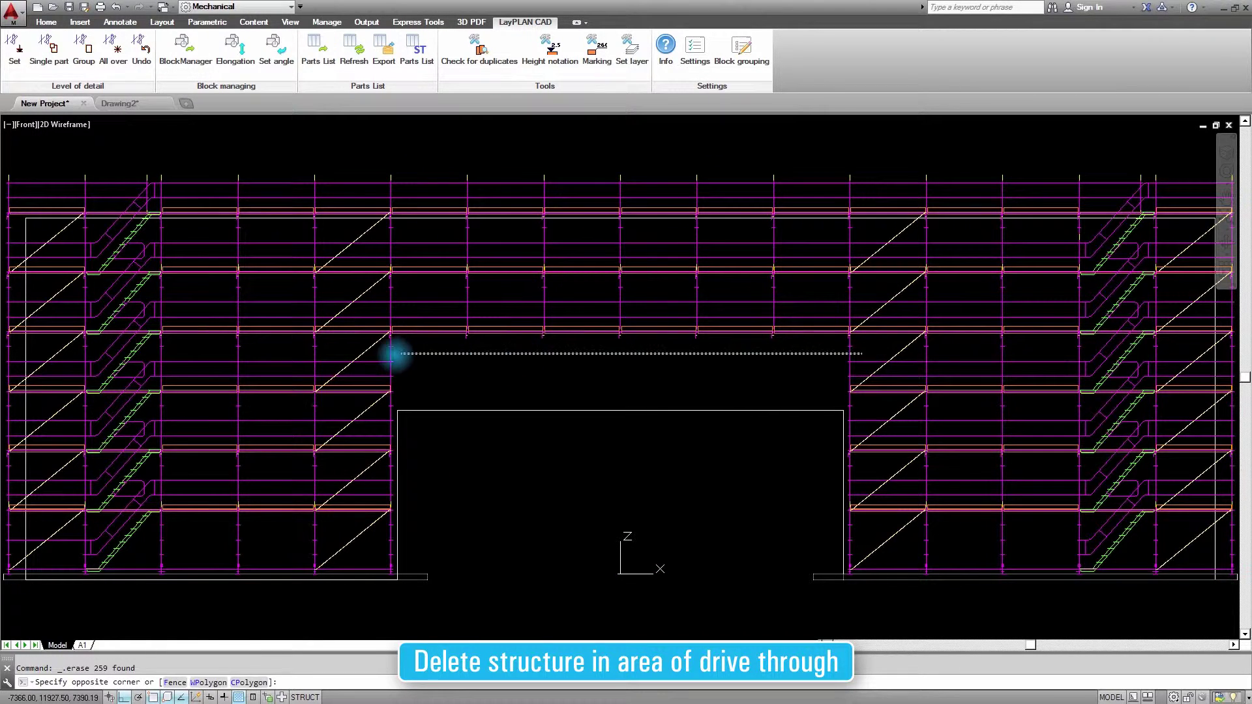
click(390, 354)
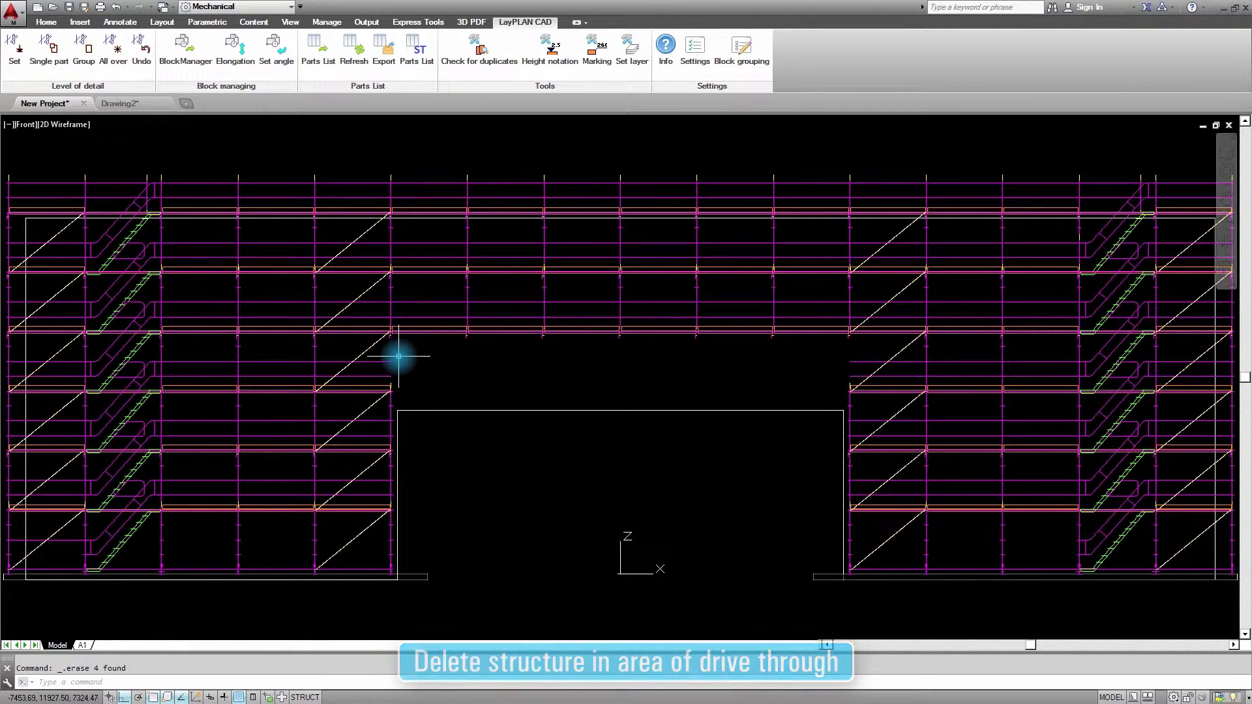
click(193, 52)
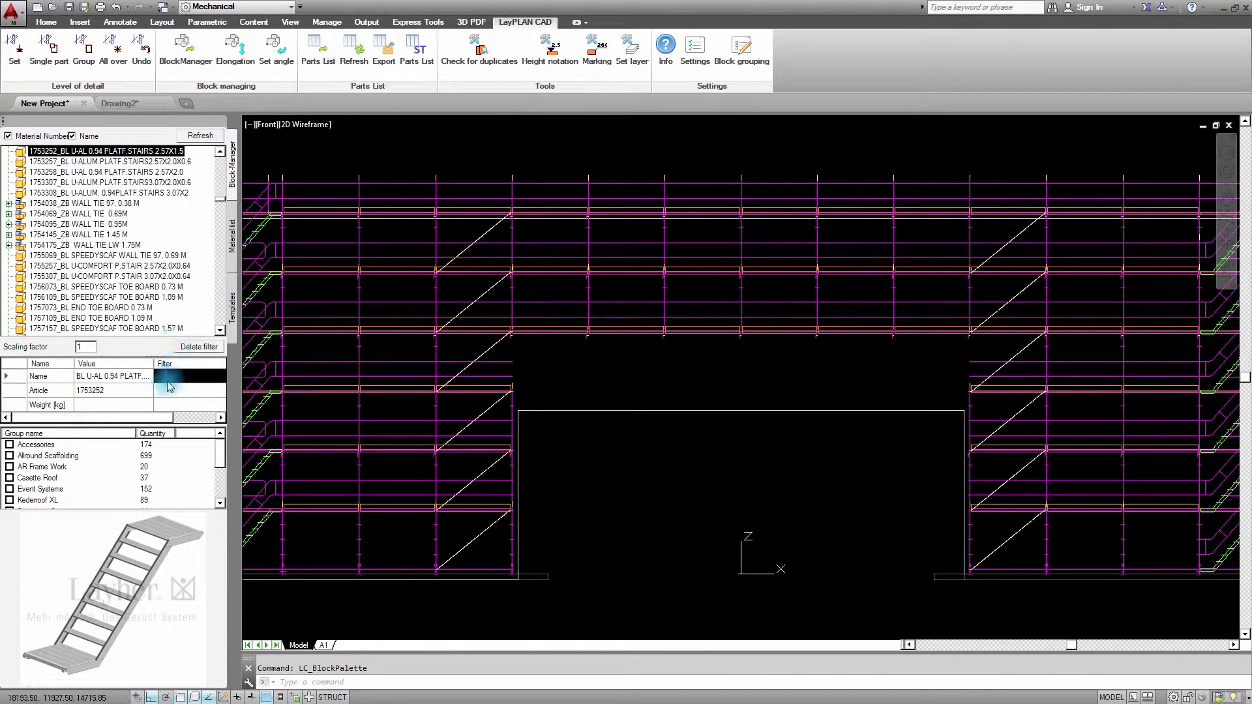
Filter the BlockManager to article 2646 and zoom into a SW Isometric view
click(168, 390)
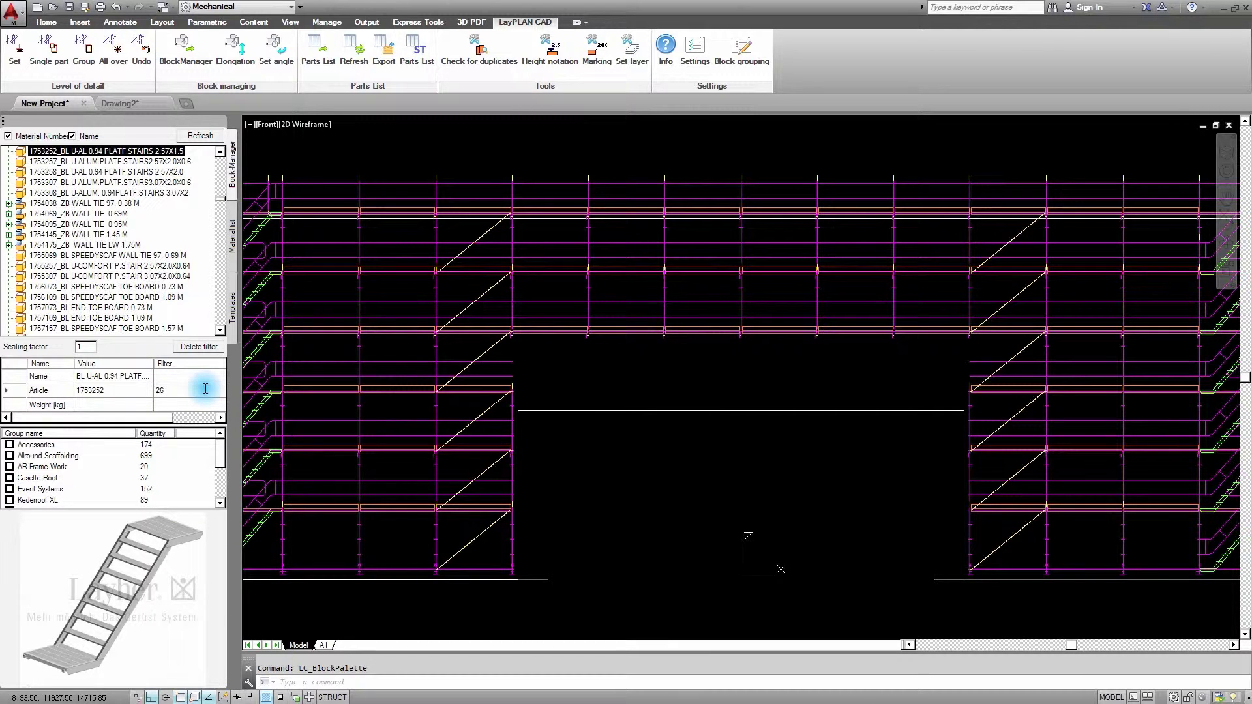
click(207, 390)
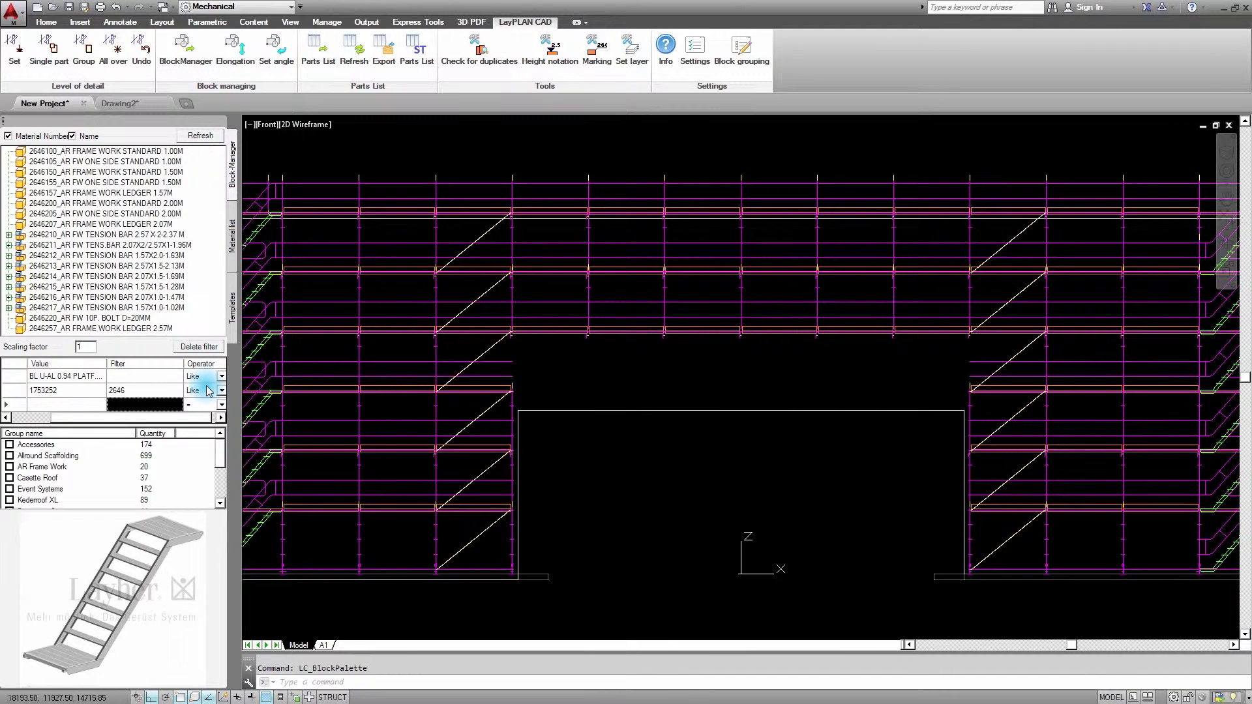
click(266, 158)
click(266, 129)
click(302, 222)
scroll(900, 520, up, 5)
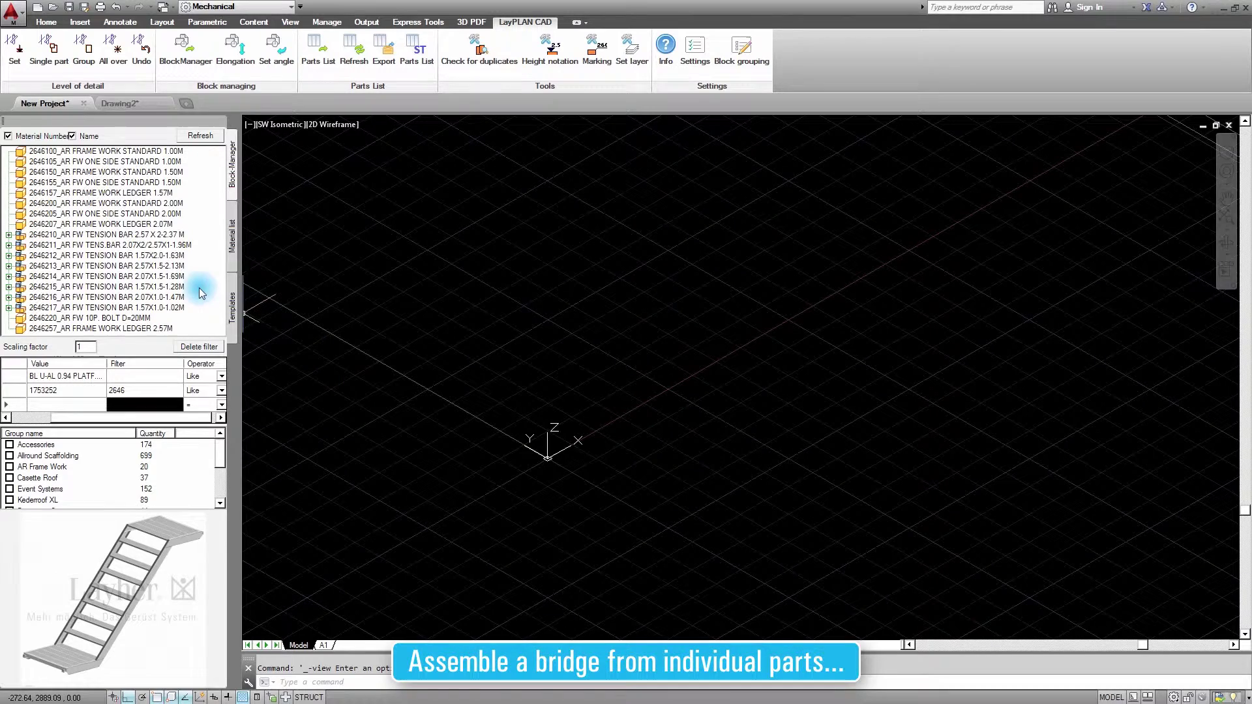
Place a 2.00M frame work standard and attach a 2.57M frame ledger at its upper rosette
click(95, 215)
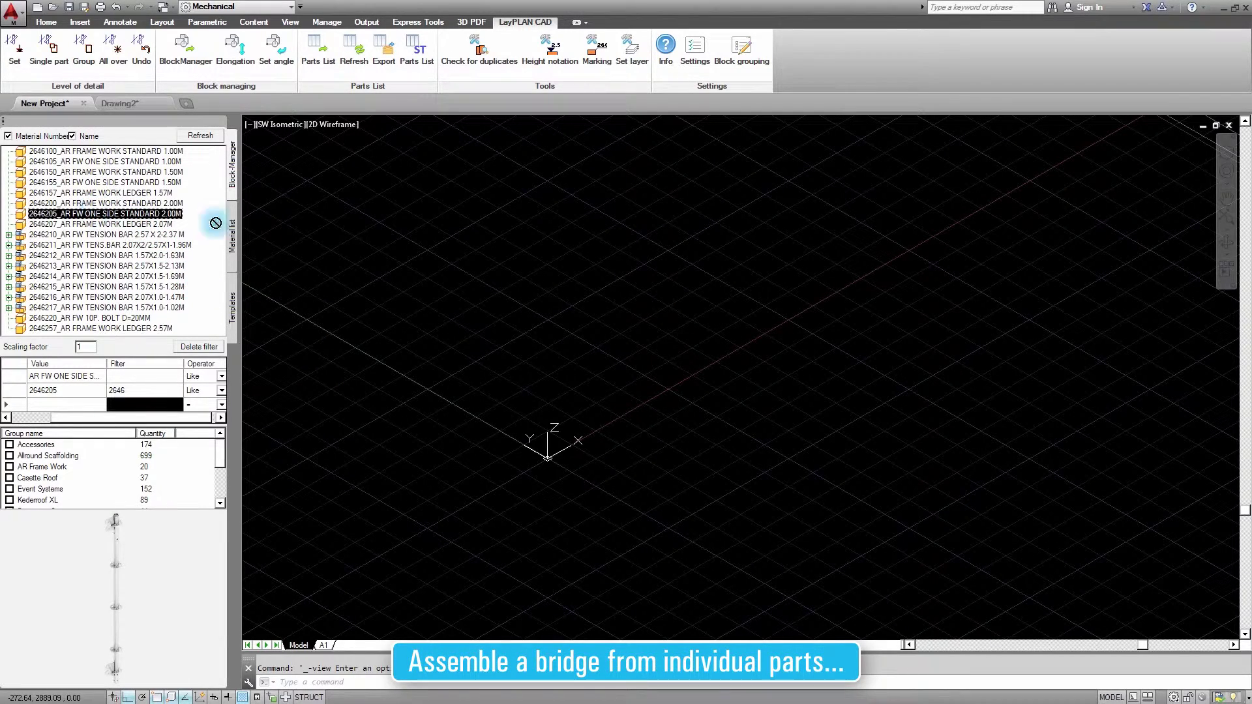
drag(215, 223, 598, 424)
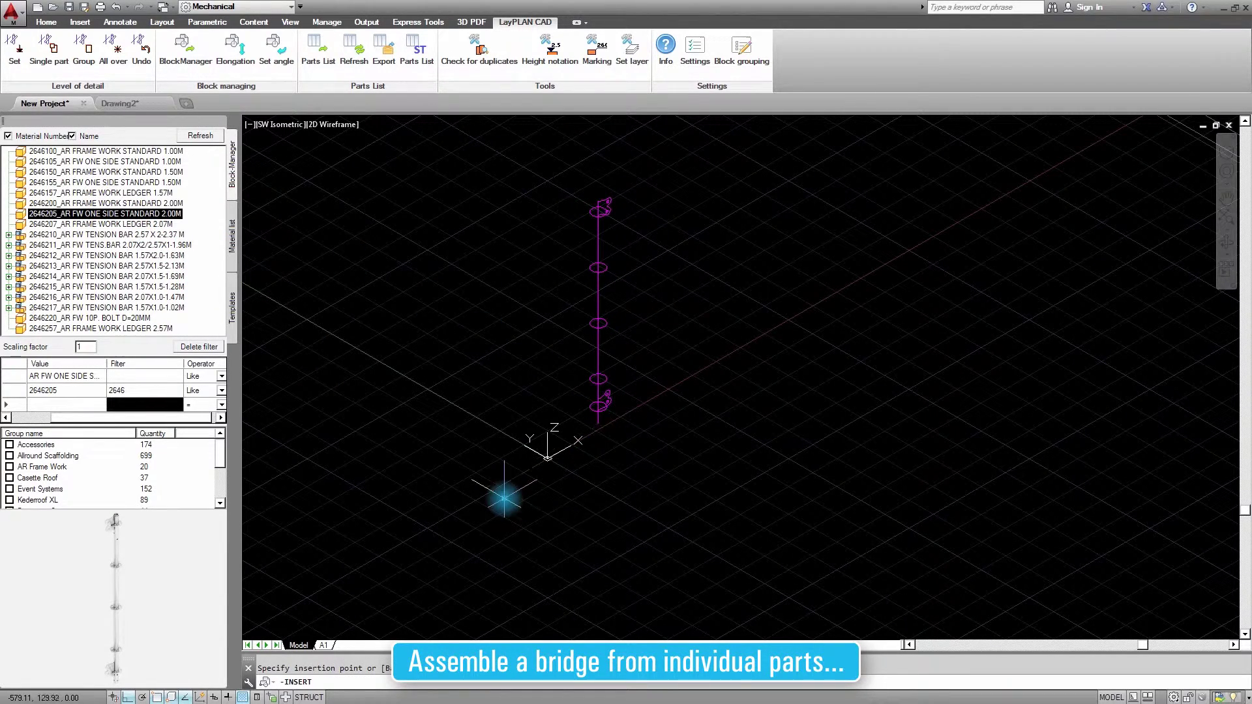
scroll(626, 186, up, 5)
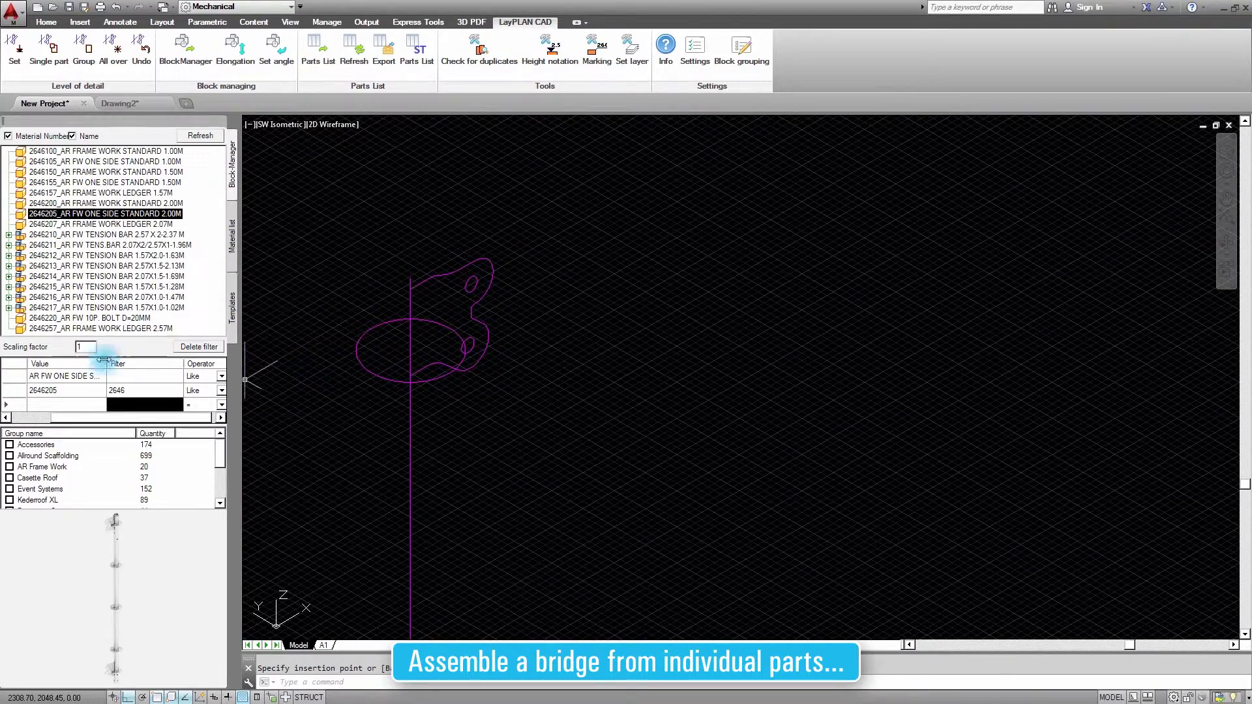
click(64, 329)
drag(62, 328, 469, 299)
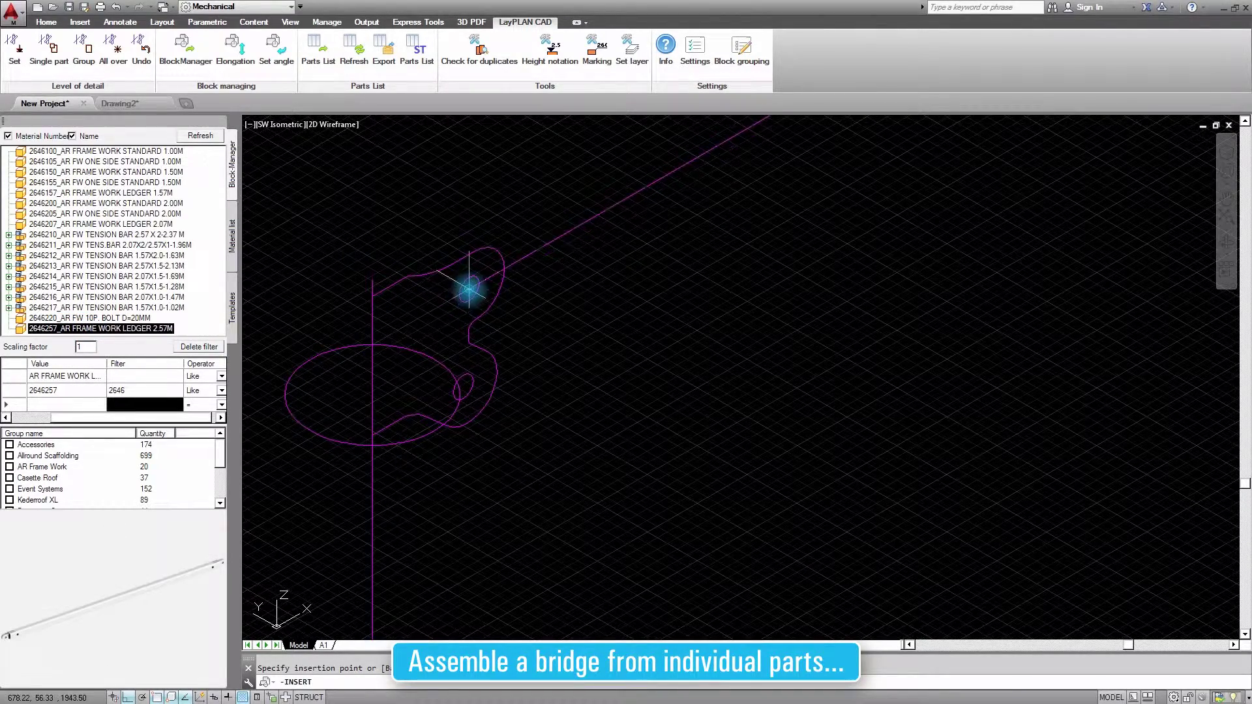
click(468, 289)
Attach a second 2.57M frame work ledger at the standard's lower rosette
scroll(518, 366, down, 3)
scroll(520, 391, down, 3)
scroll(502, 372, down, 2)
scroll(483, 408, up, 6)
scroll(495, 412, up, 1)
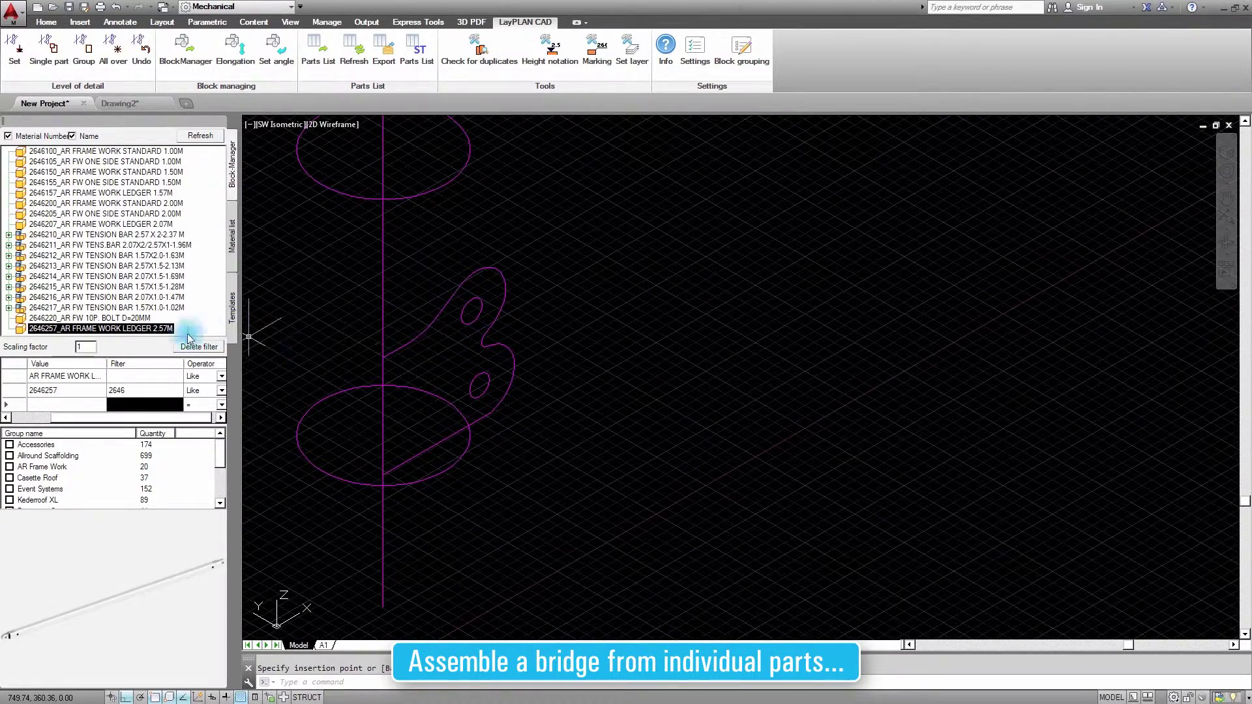
double_click(148, 330)
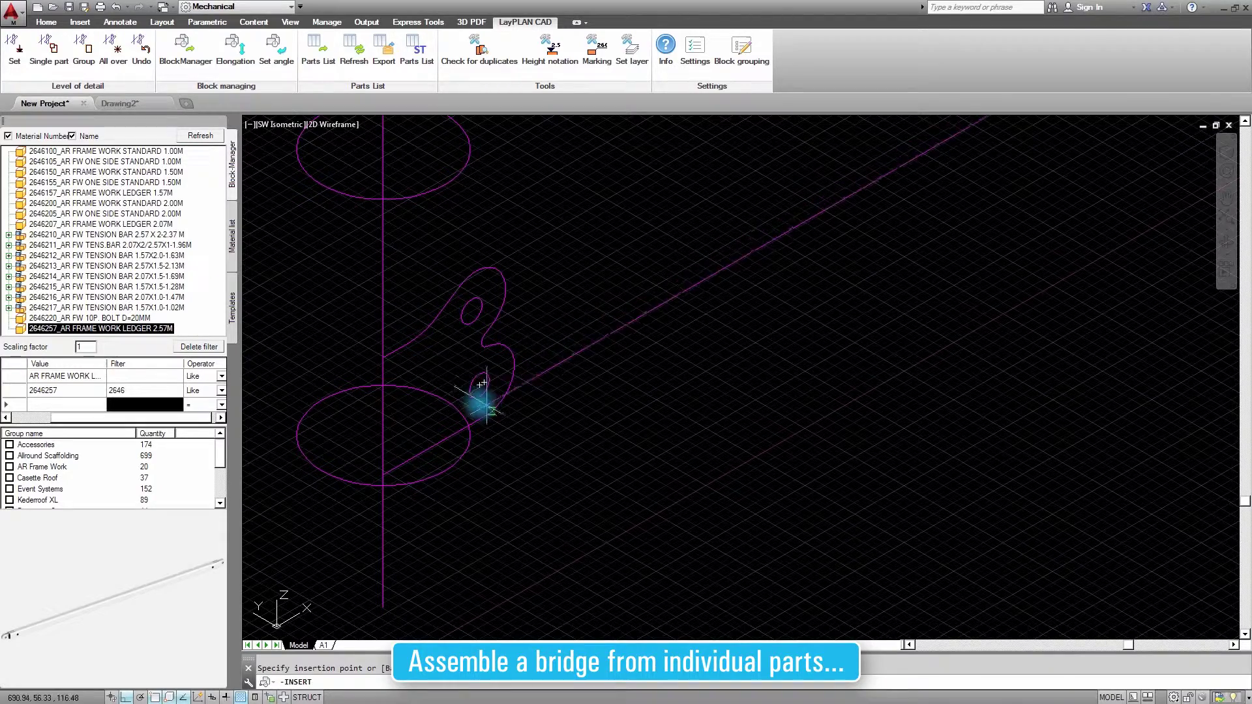
click(478, 385)
Place the 2.57 X 2-2.37 M tension bar starting from the rosette
scroll(482, 384, down, 3)
scroll(487, 383, down, 2)
scroll(480, 280, up, 3)
scroll(482, 254, up, 3)
click(60, 236)
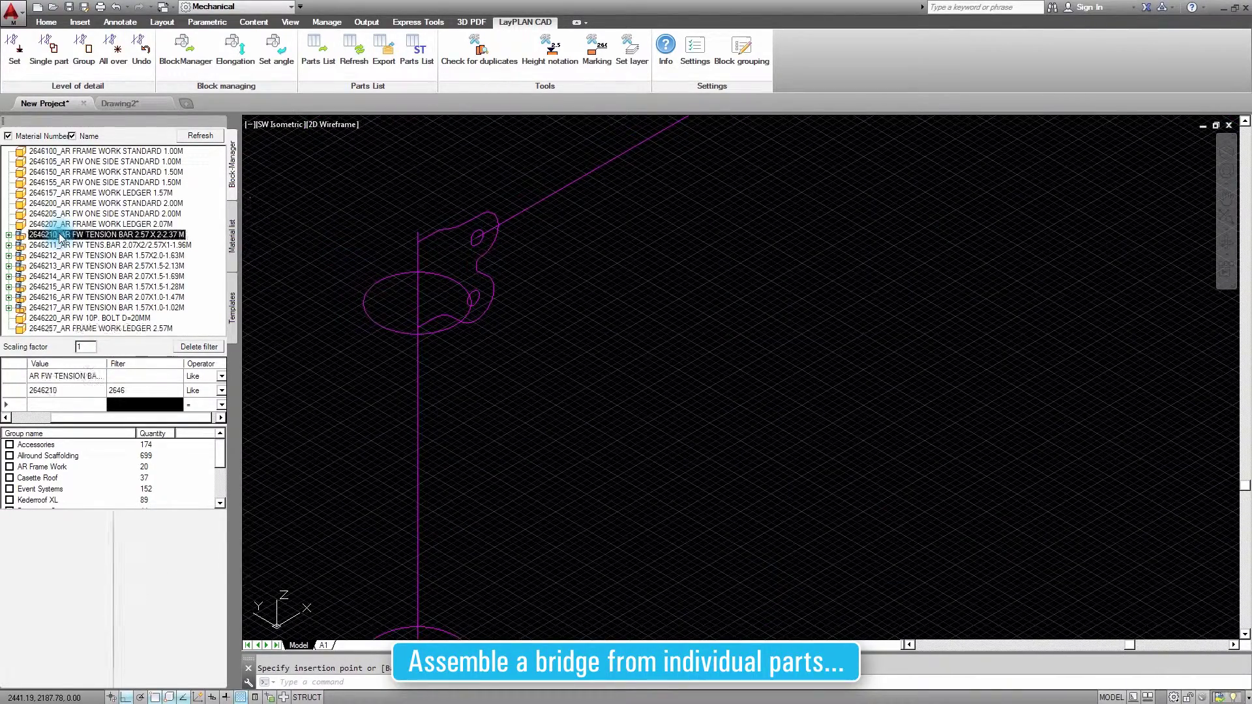
click(9, 236)
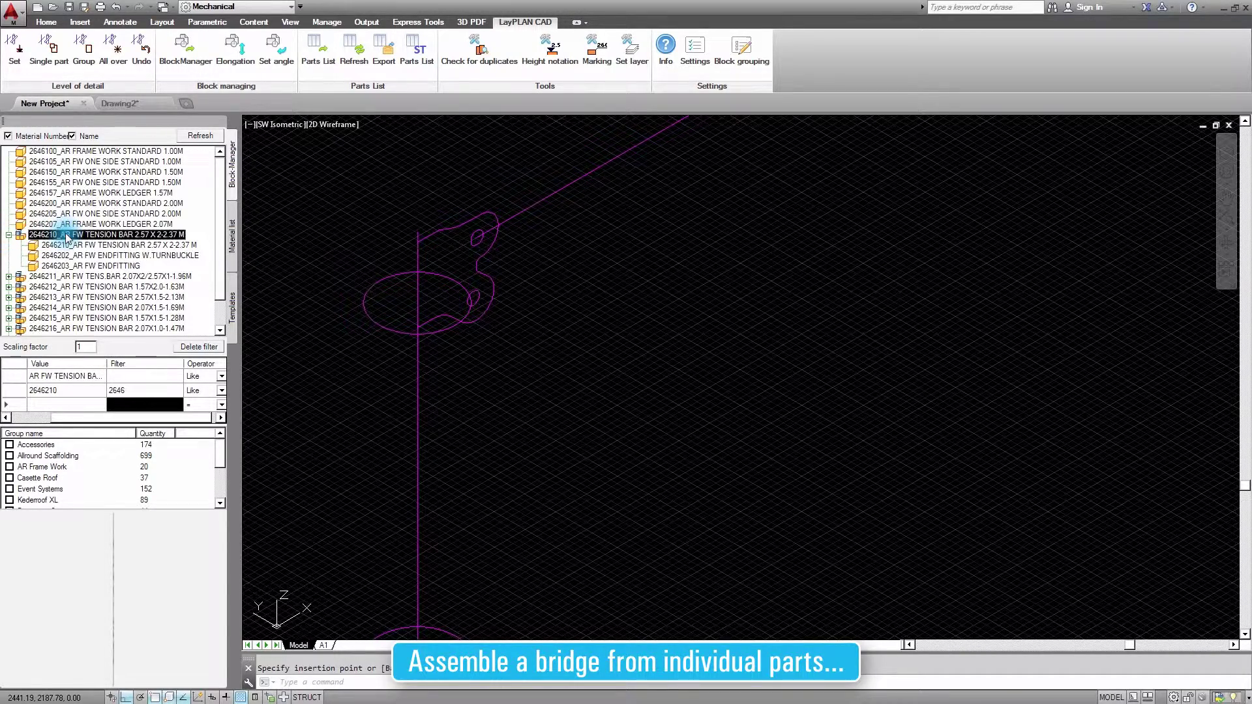
scroll(456, 296, up, 3)
scroll(397, 272, up, 2)
scroll(384, 251, up, 2)
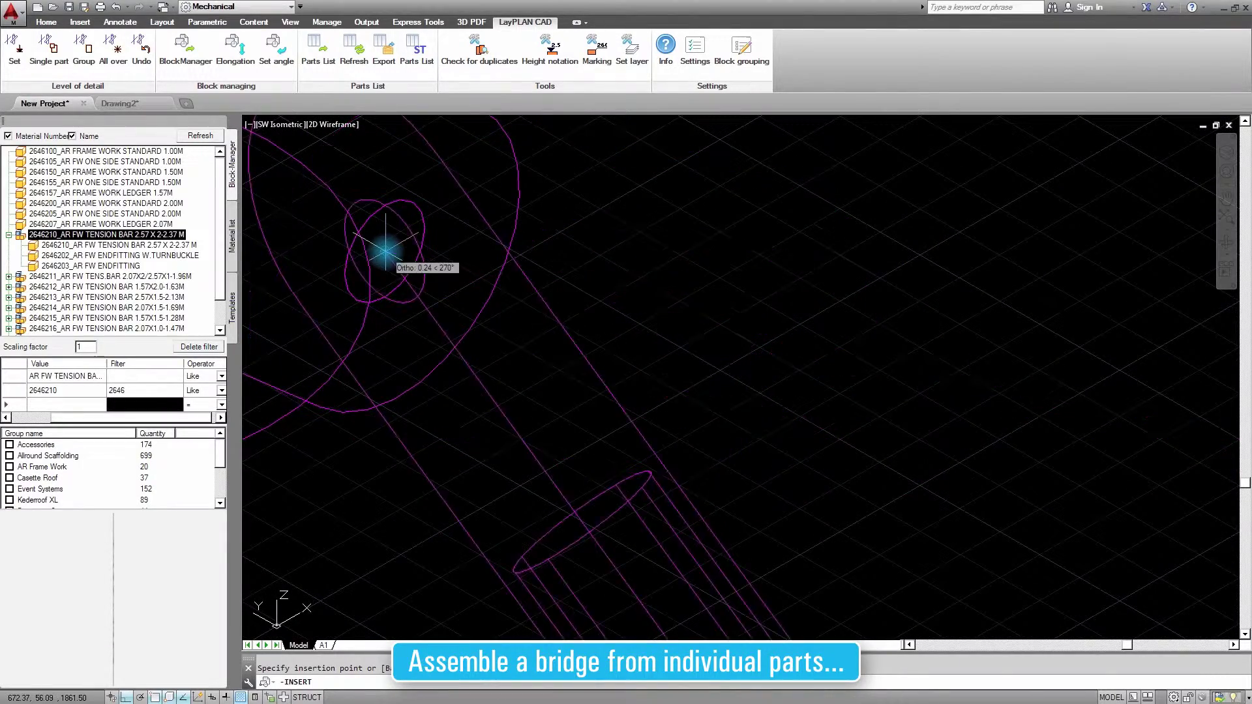
click(384, 251)
scroll(462, 327, down, 3)
scroll(462, 327, down, 2)
click(1098, 449)
scroll(1098, 449, up, 4)
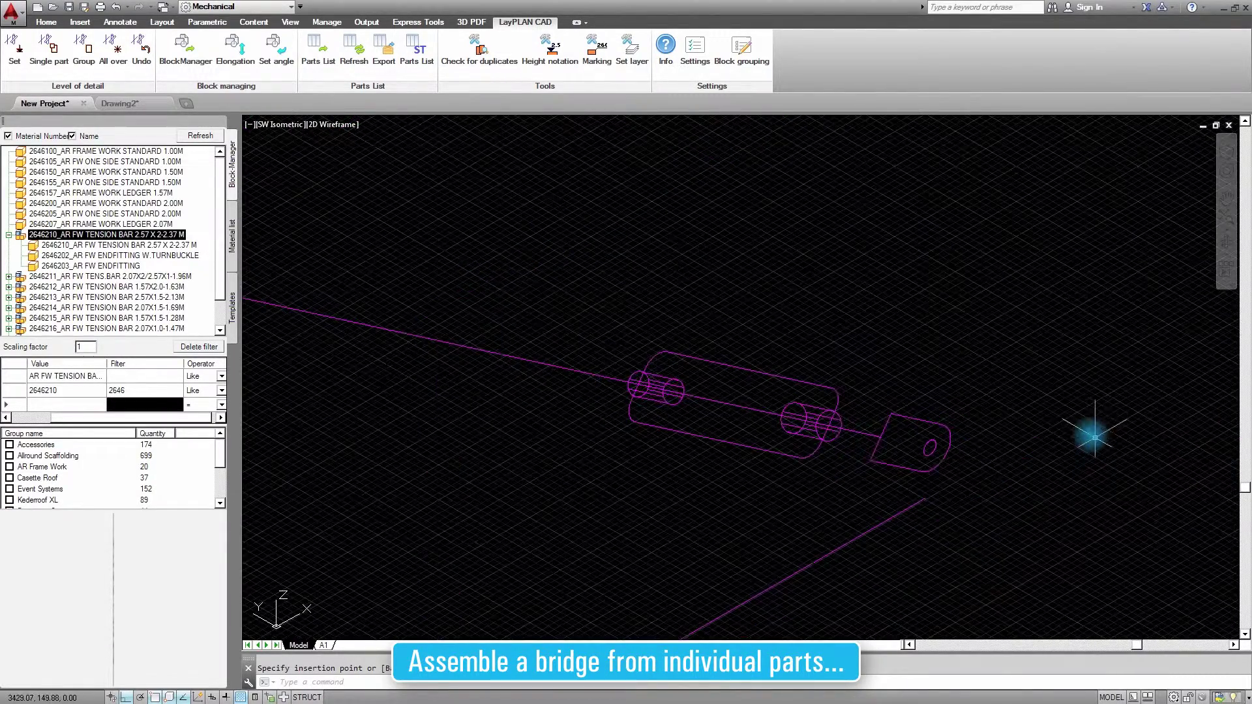
Insert a second AR FRAME WORK STANDARD 2.00M into the model
click(127, 194)
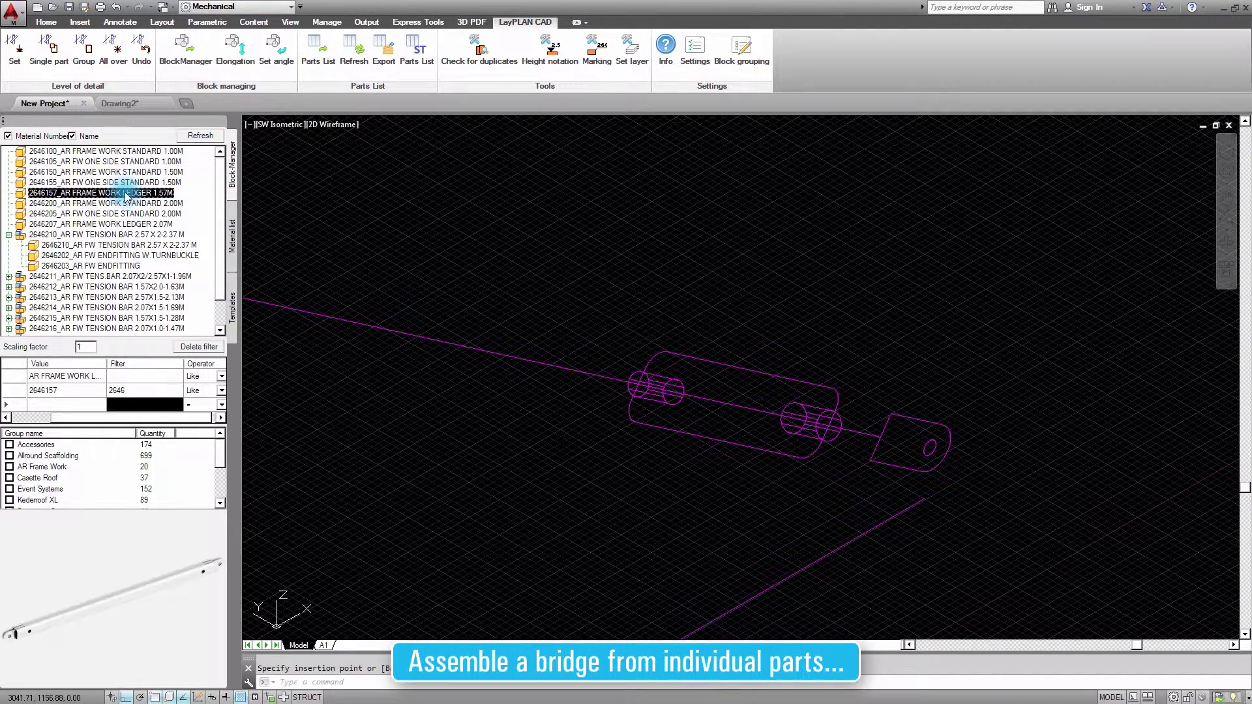
click(105, 204)
drag(424, 241, 900, 405)
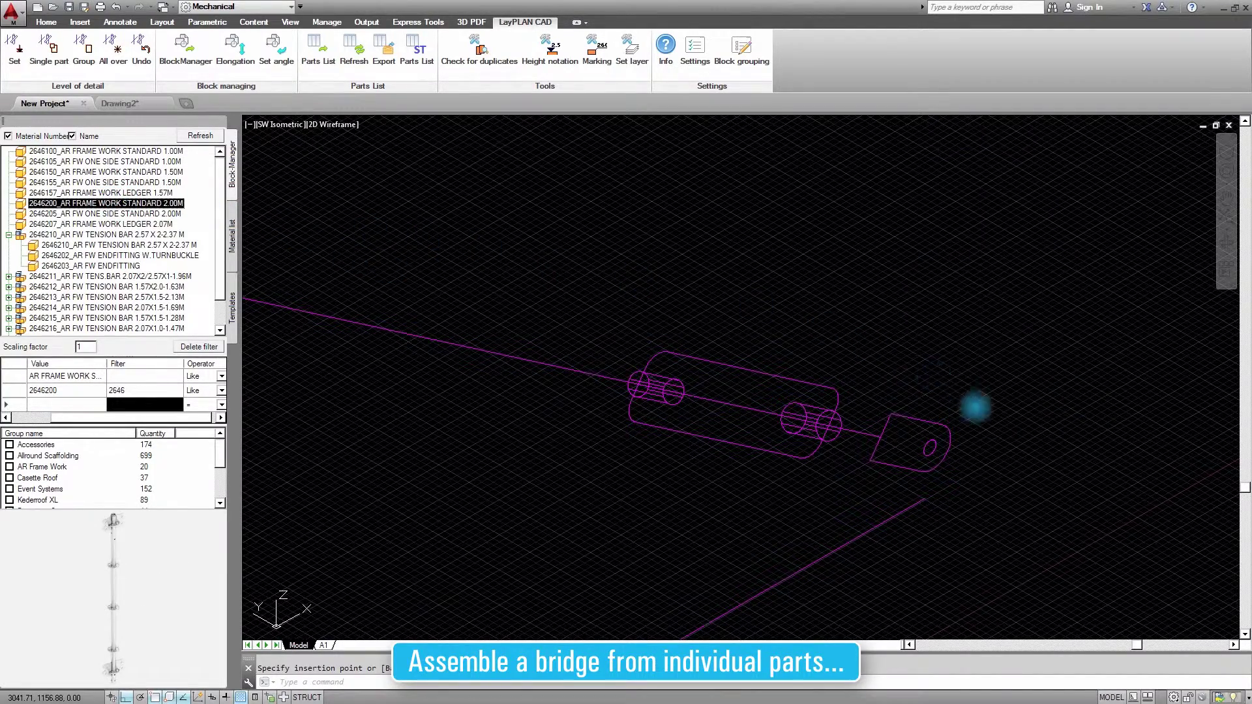
scroll(1063, 456, up, 3)
scroll(1015, 447, up, 3)
scroll(1011, 444, down, 2)
Move the second frame standard onto the tension bar end, viewing the result southwest isometric
click(1028, 446)
click(970, 445)
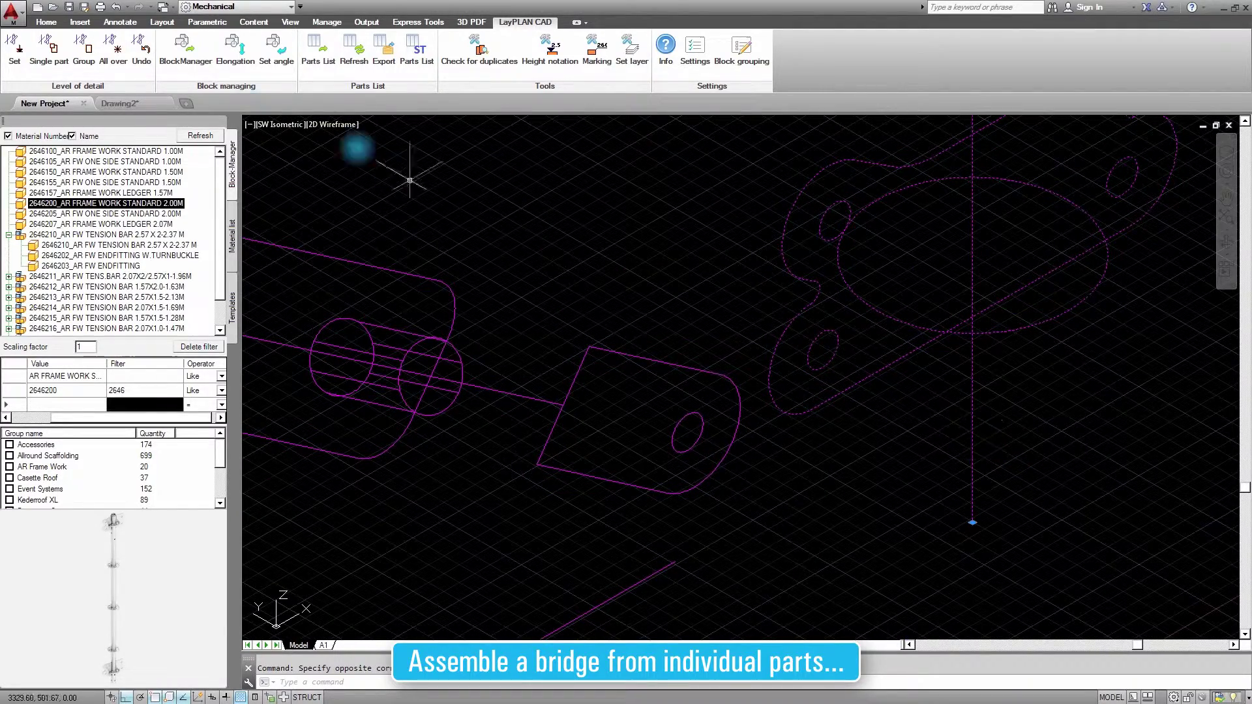
click(47, 21)
click(334, 43)
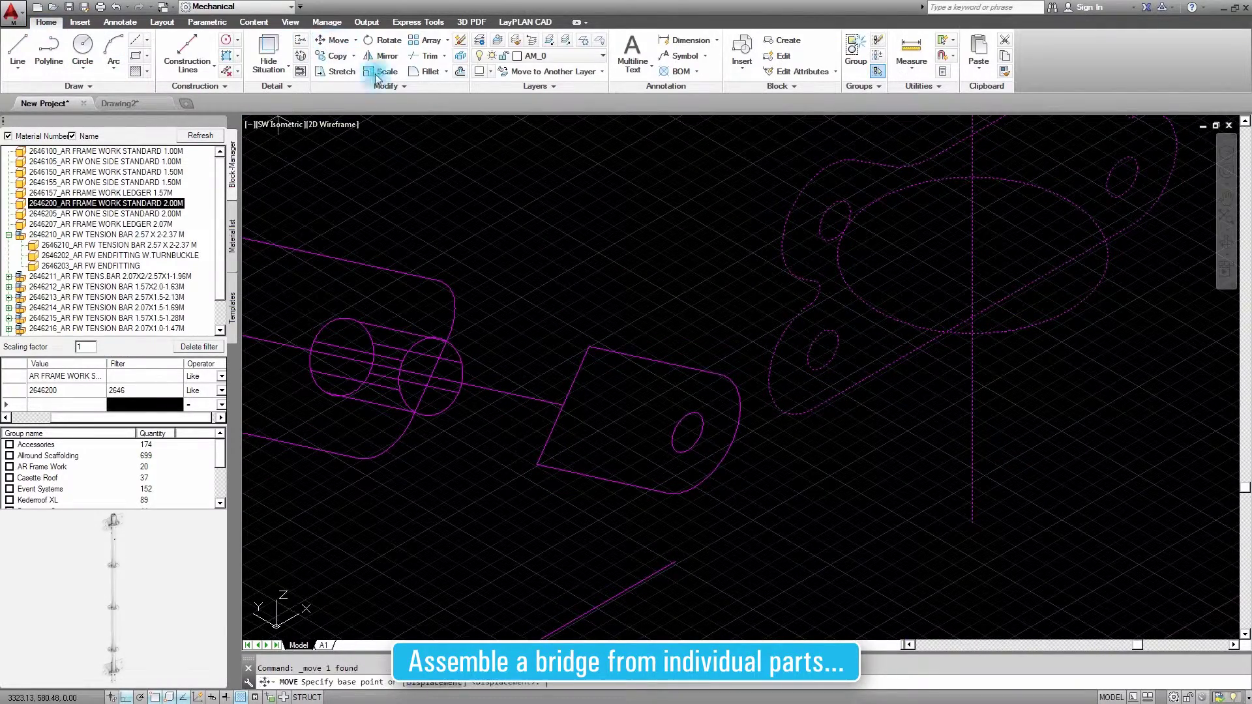
click(815, 353)
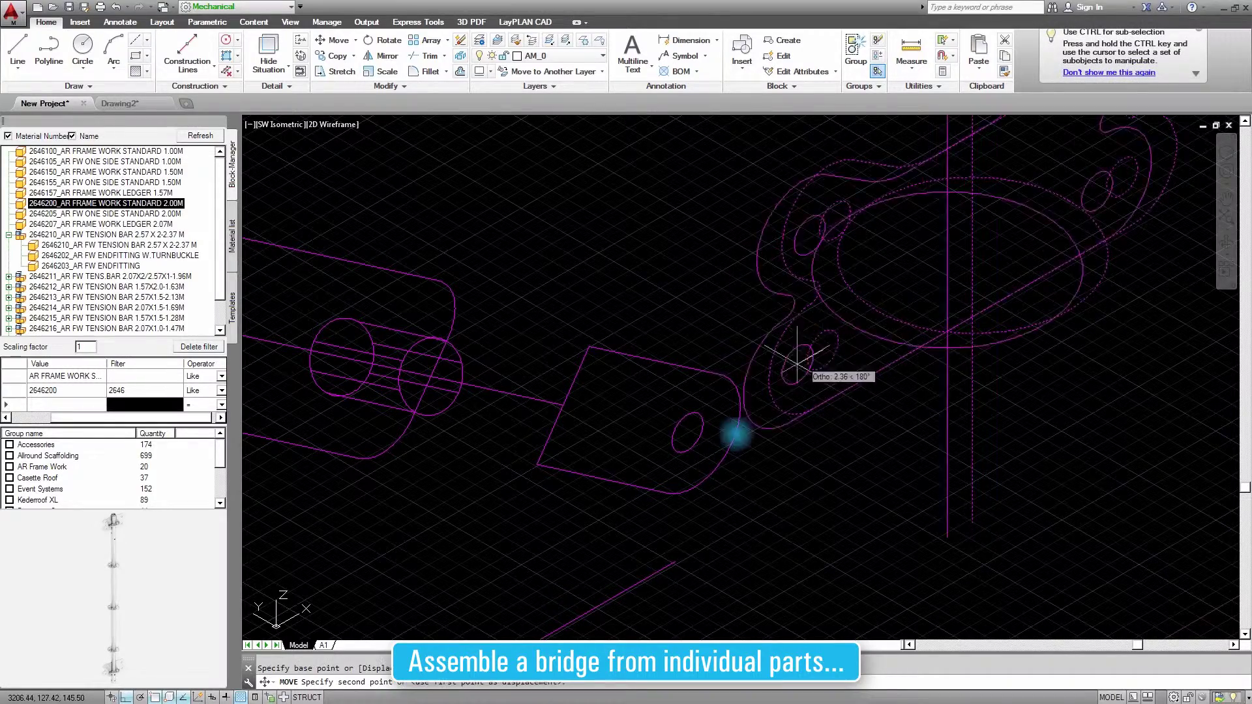
click(704, 543)
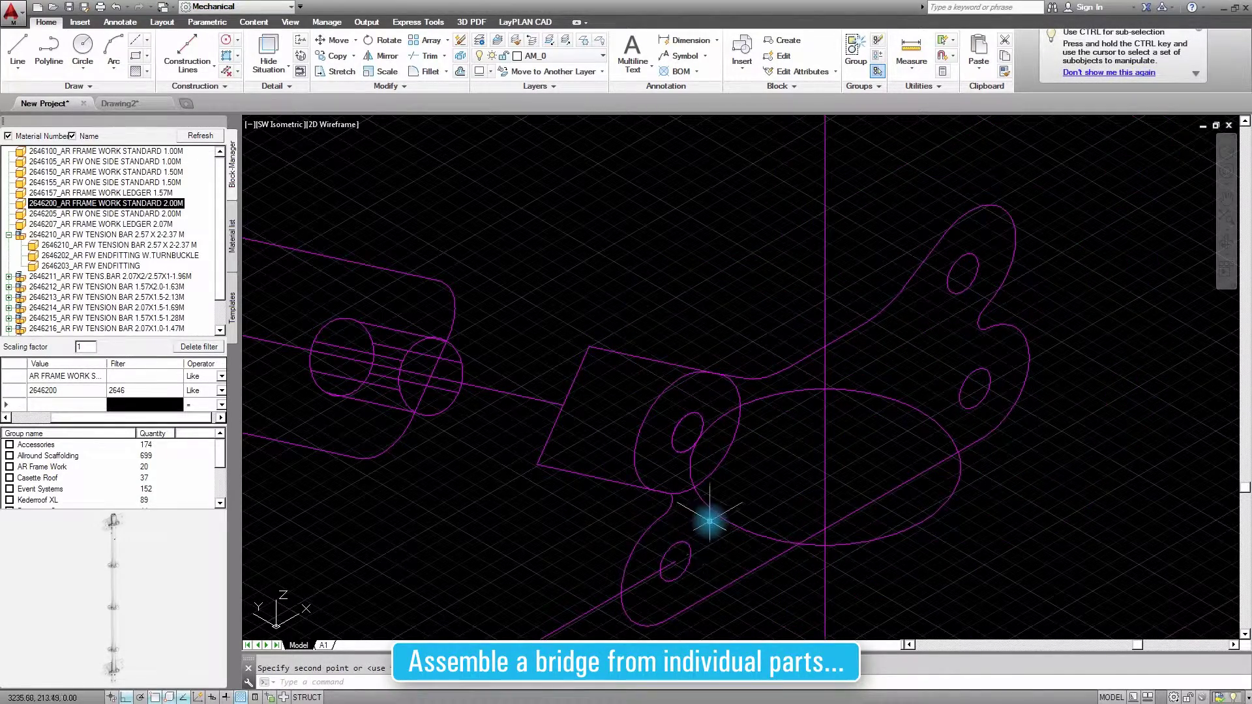
scroll(709, 520, down, 5)
scroll(670, 489, up, 2)
scroll(652, 400, up, 1)
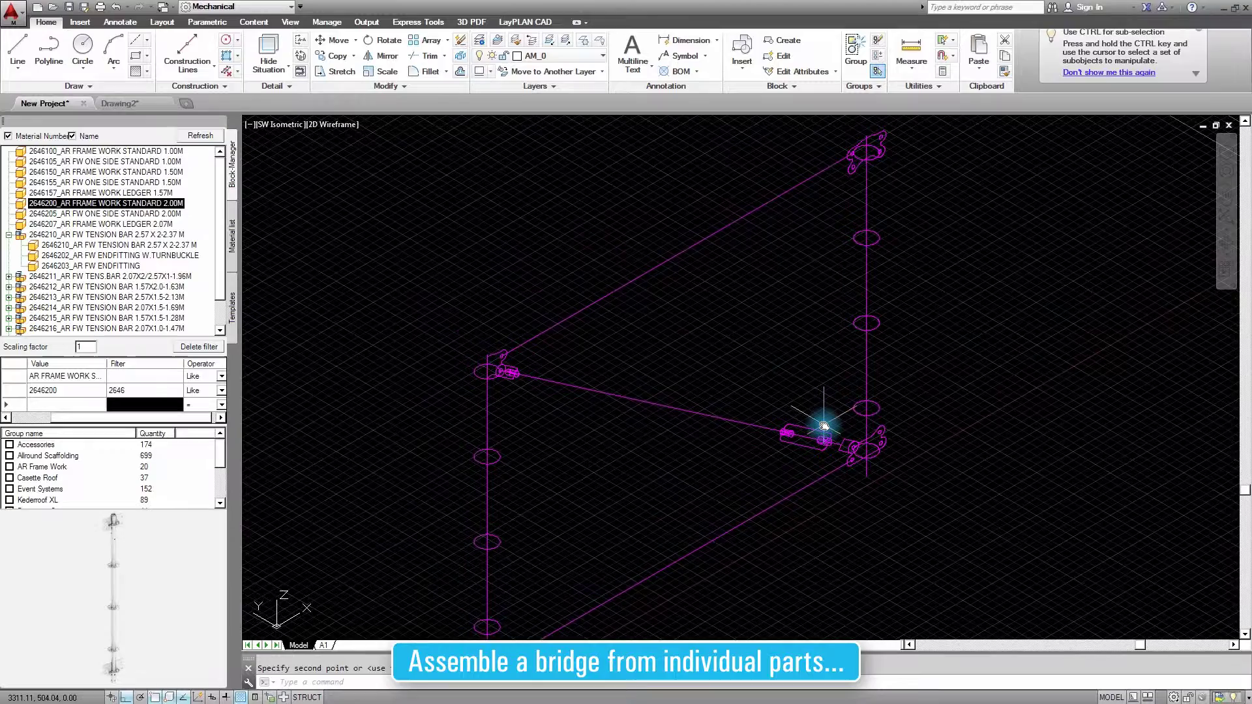
scroll(824, 425, down, 2)
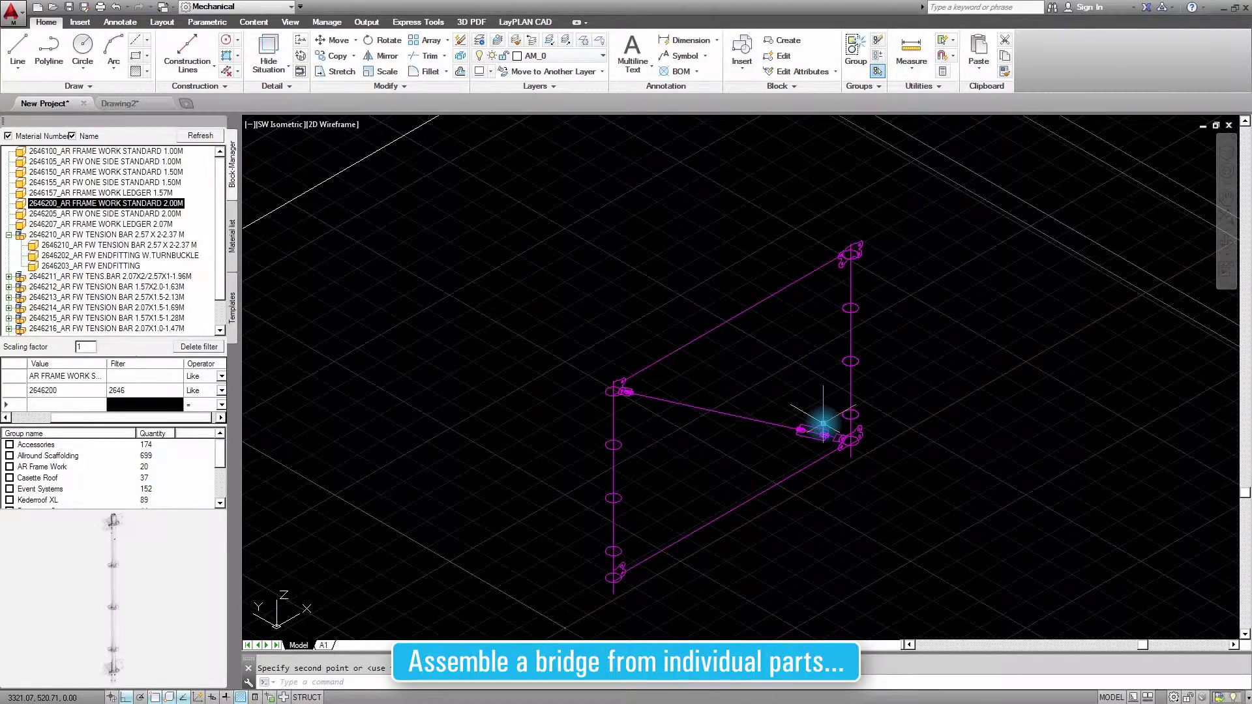
click(297, 127)
click(335, 216)
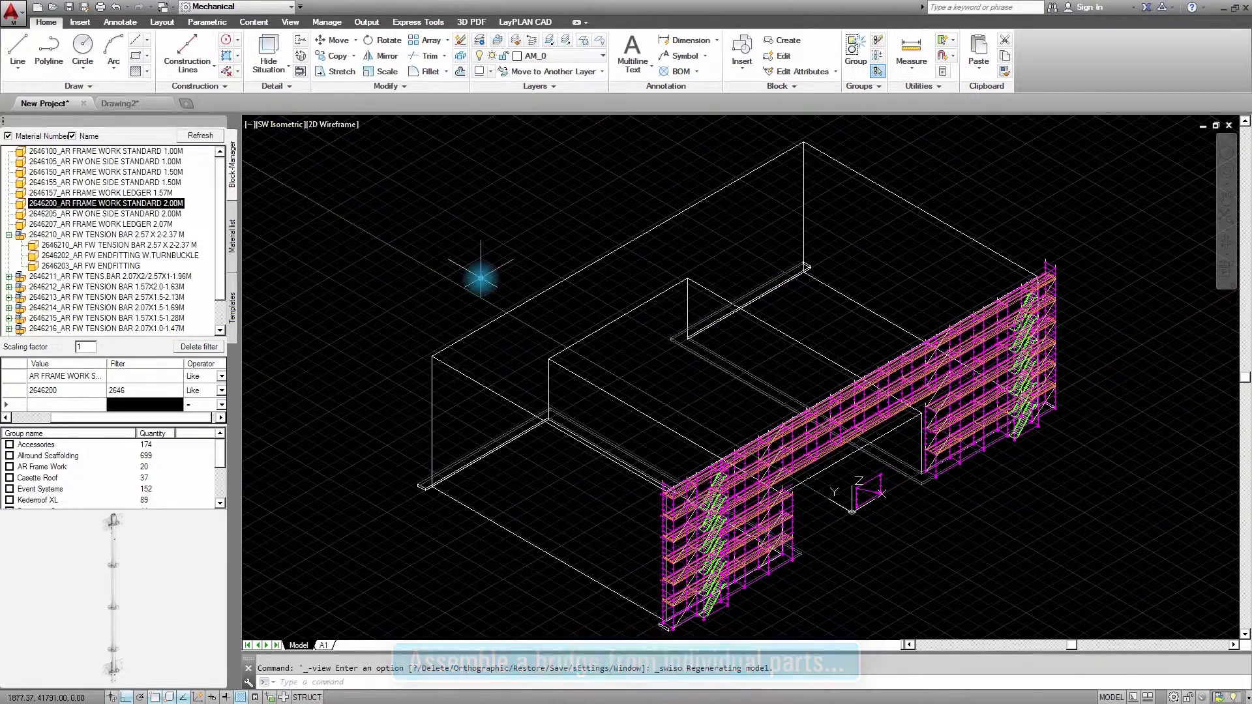
Clear the hand-built frame parts and pick the Modular Truss System 06 Bays template
click(825, 561)
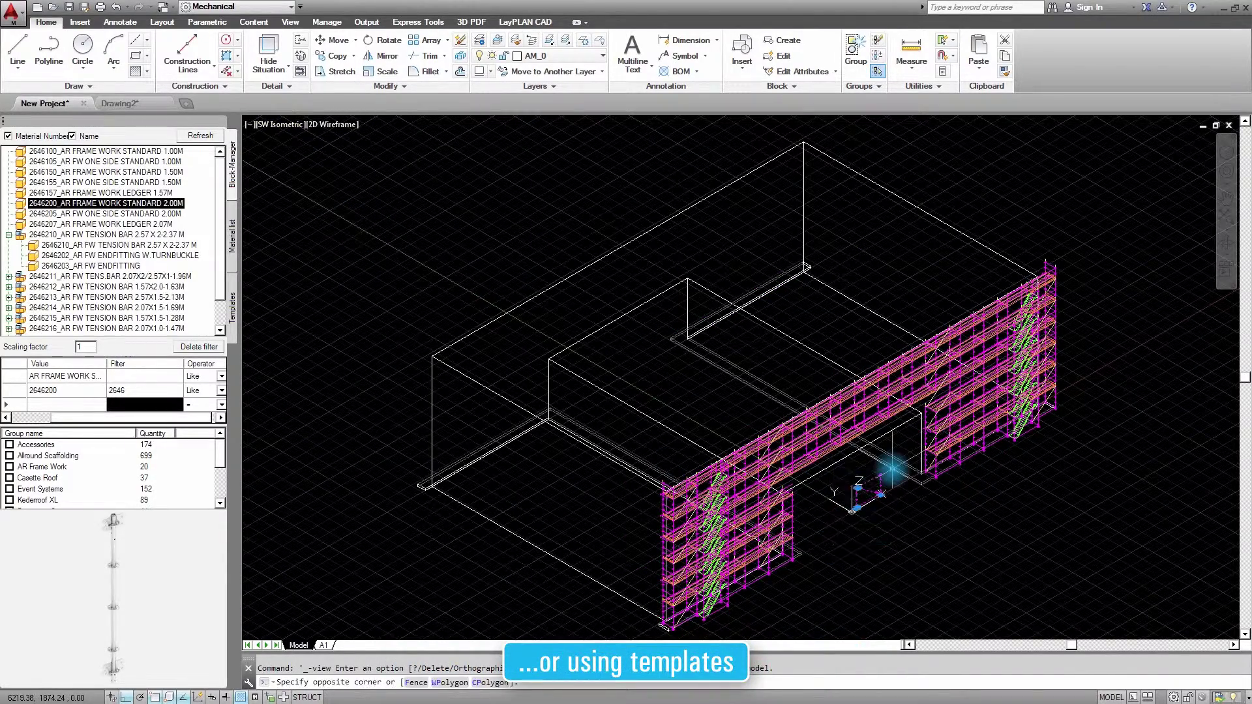
key(Escape)
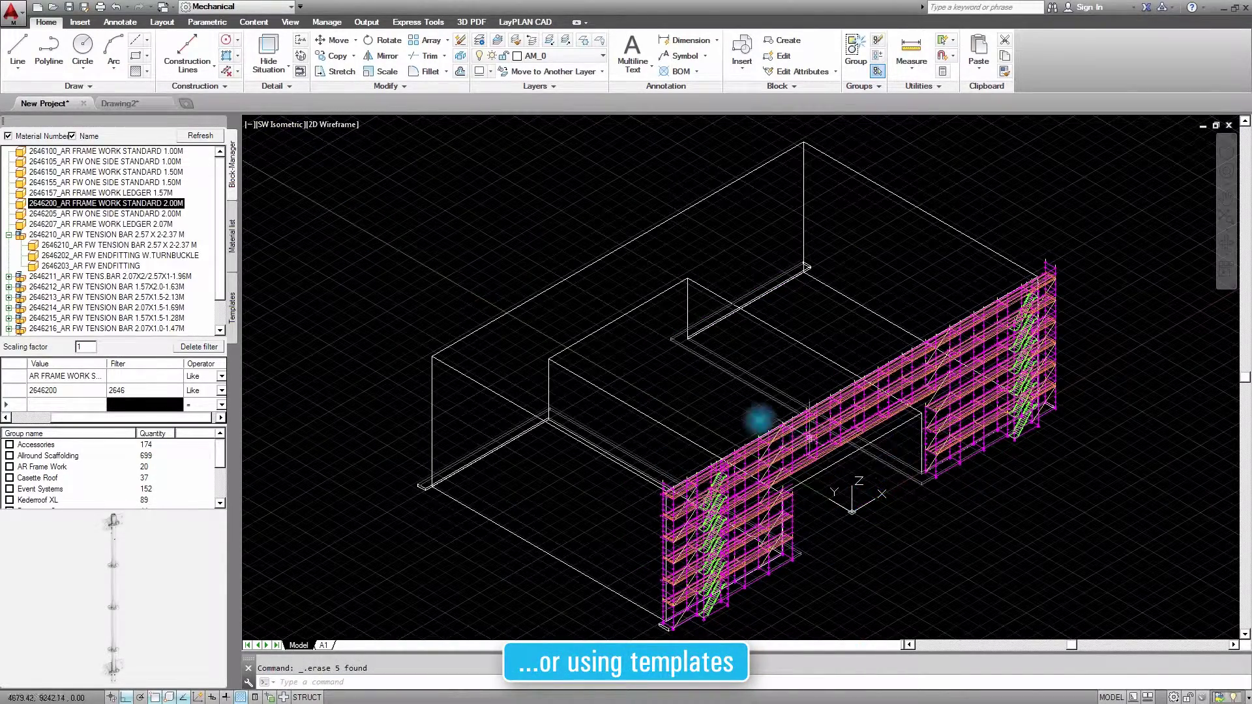
click(233, 309)
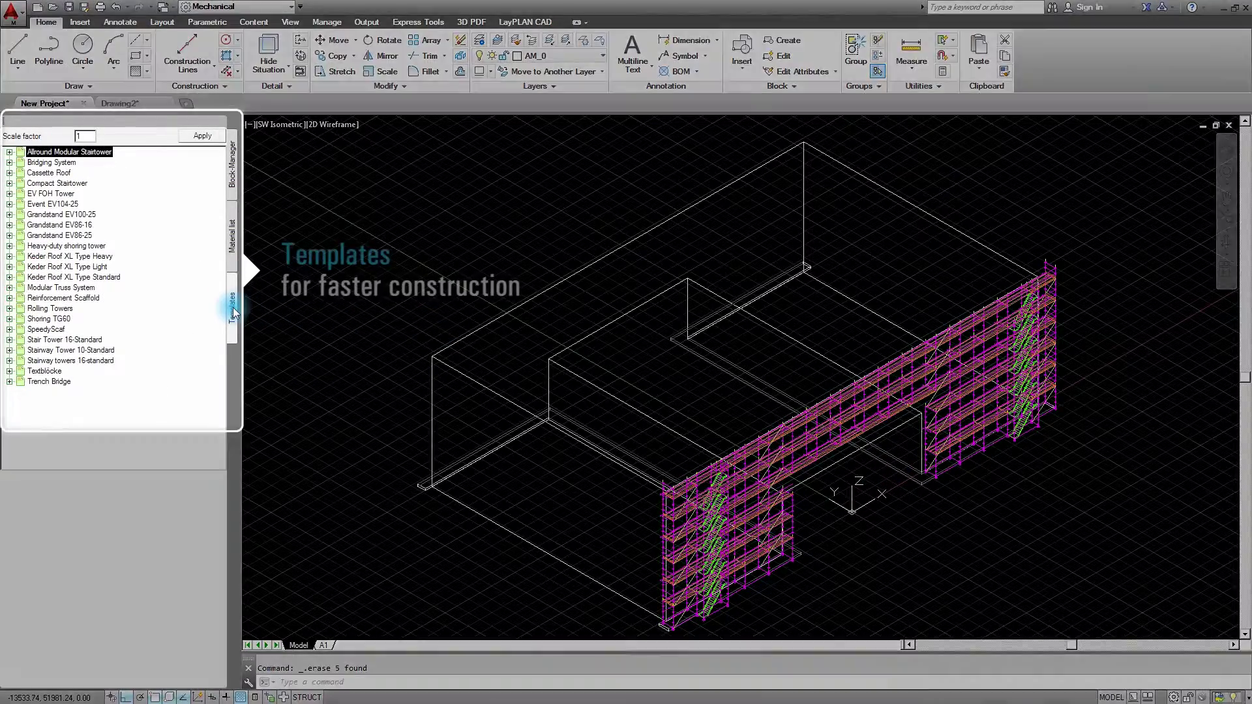
click(10, 288)
click(57, 299)
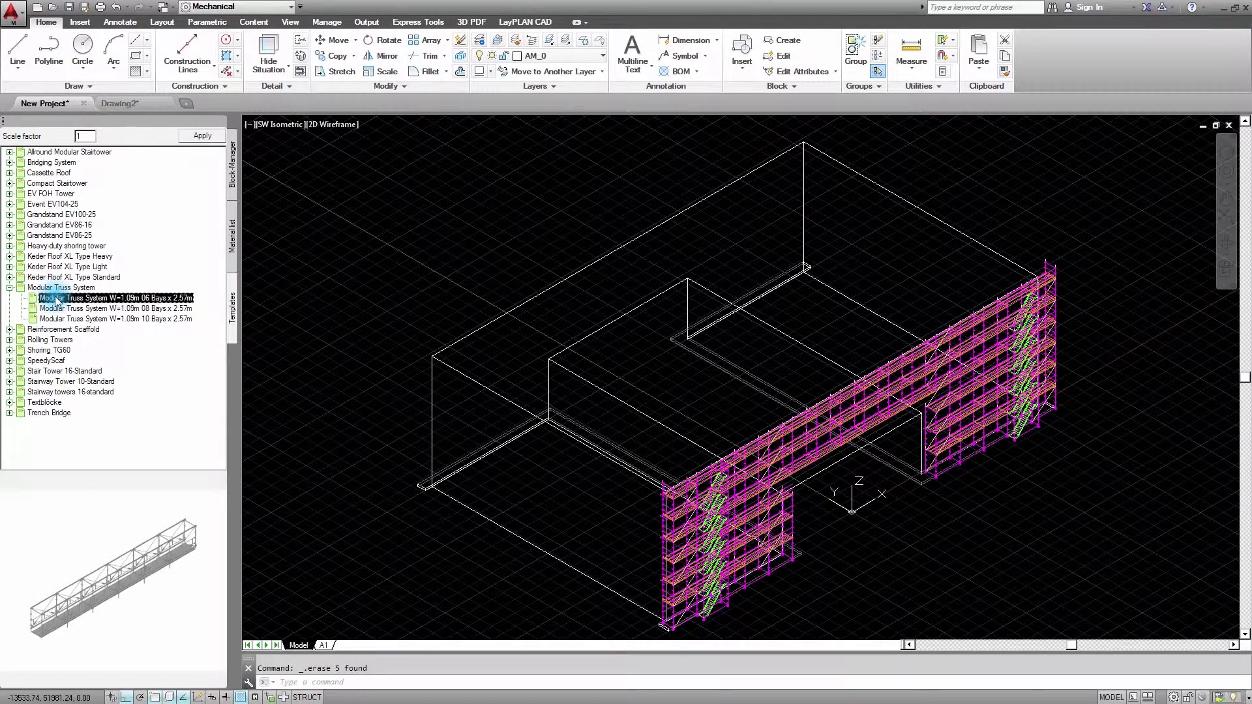
click(61, 309)
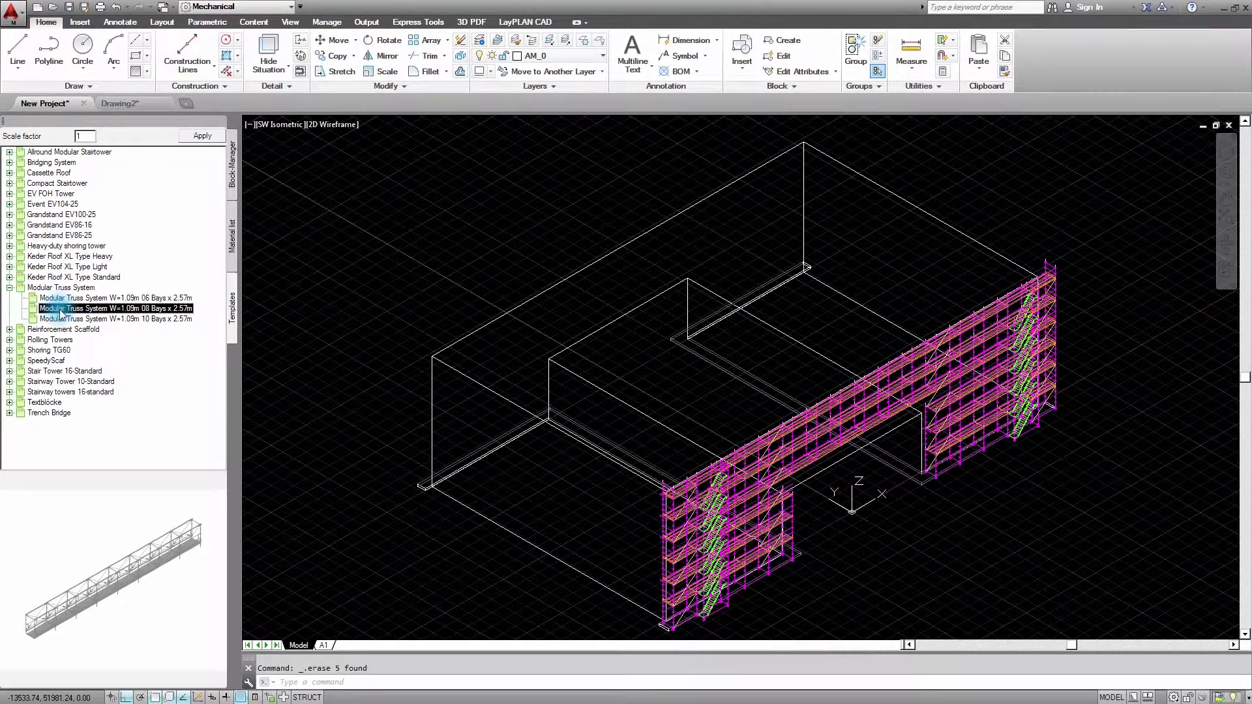
click(60, 320)
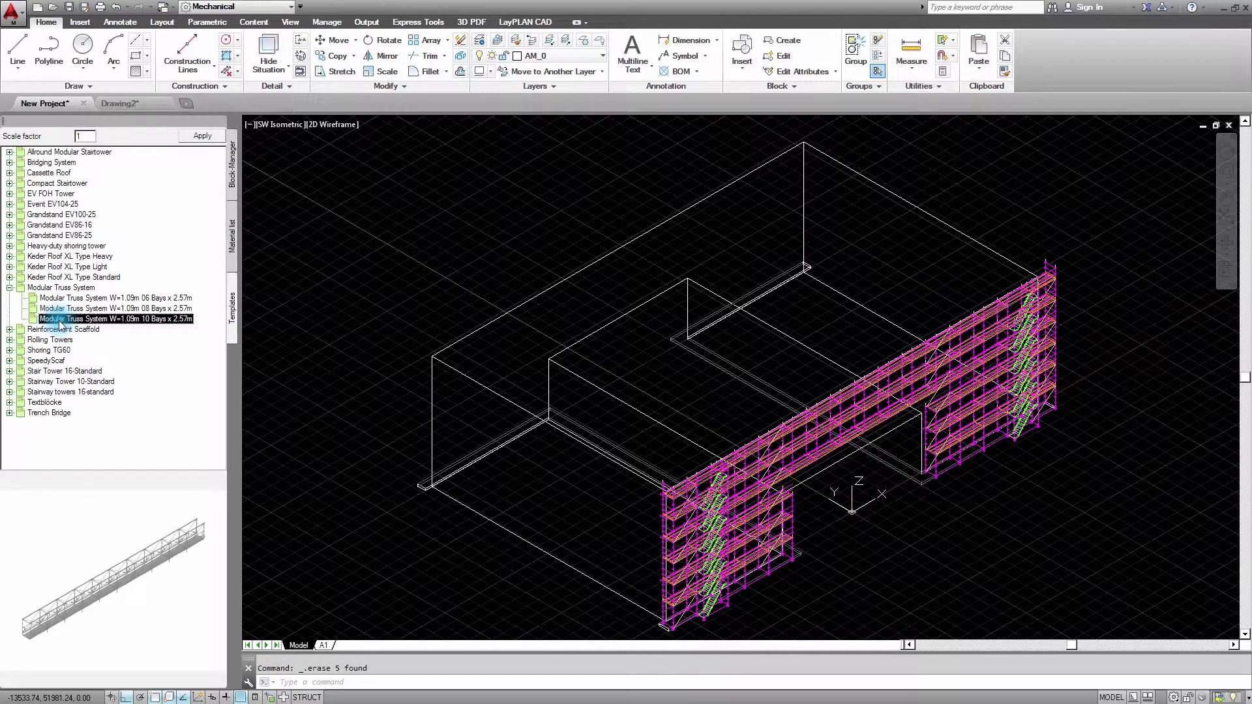
click(60, 300)
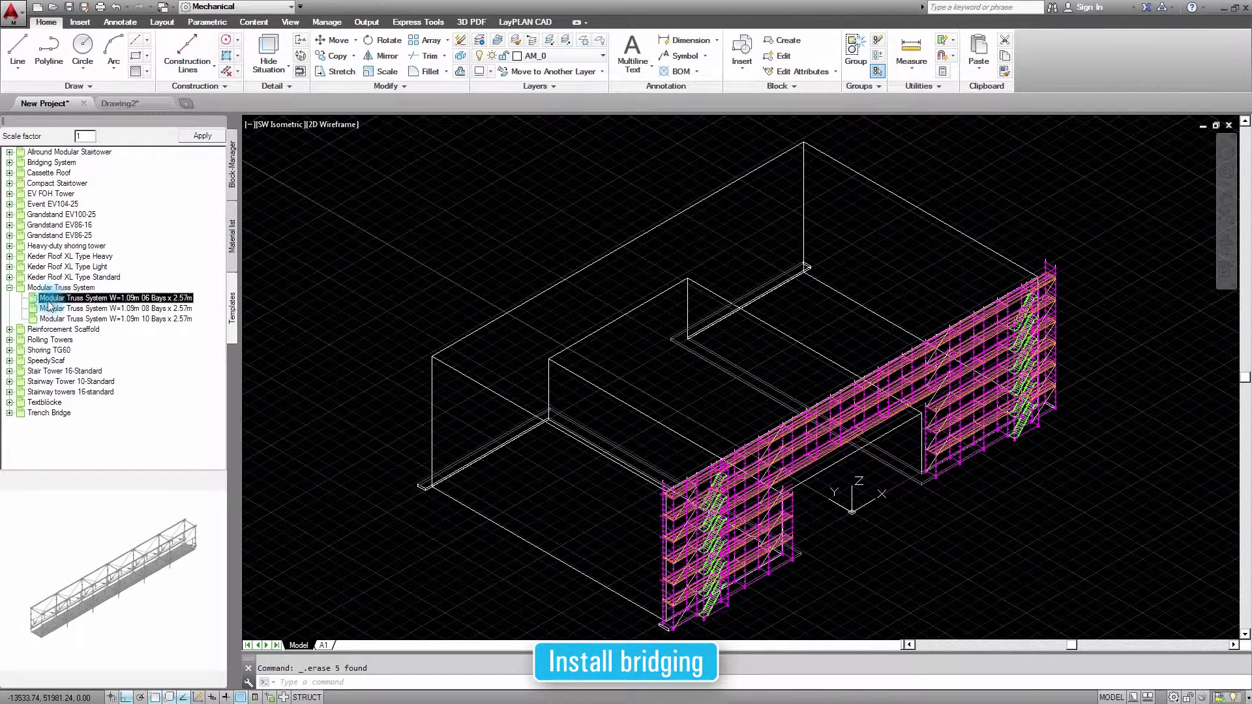
Insert the W=1.09m 06 Bays x 2.57m truss at the scaffold node, viewed southwest isometric
scroll(801, 503, up, 3)
scroll(763, 486, up, 3)
scroll(763, 486, up, 3)
scroll(628, 478, up, 2)
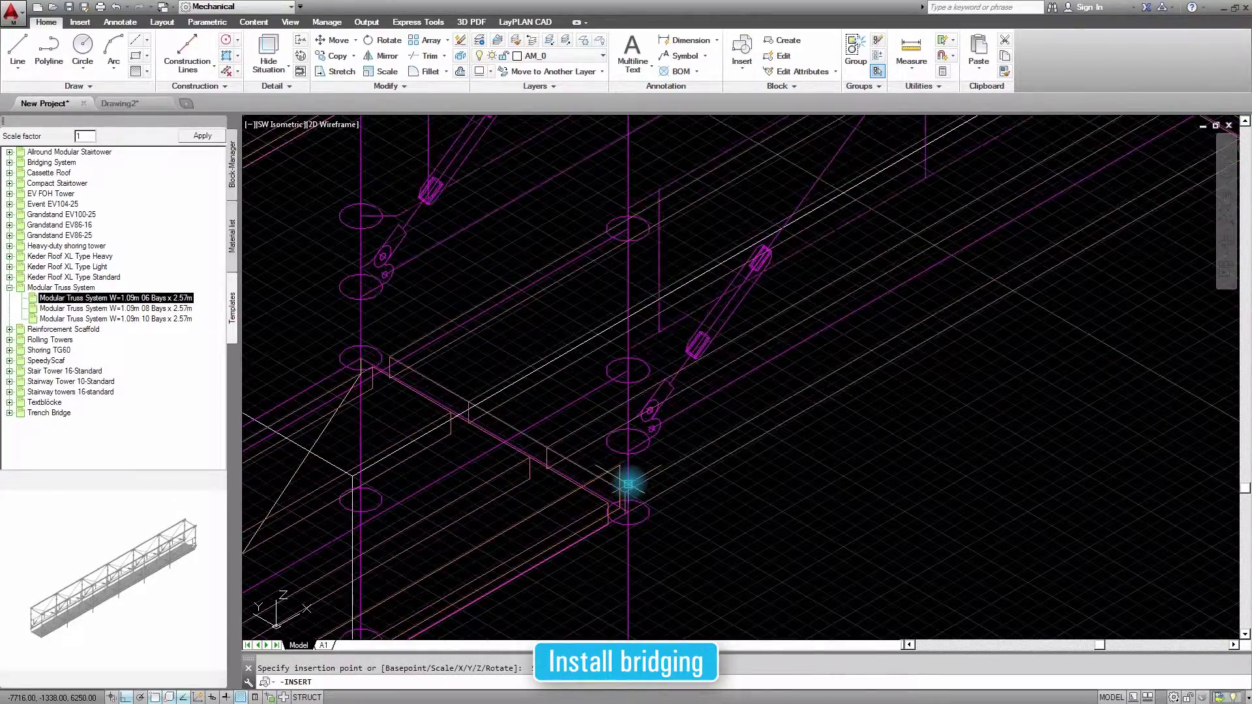
scroll(629, 483, up, 2)
click(628, 483)
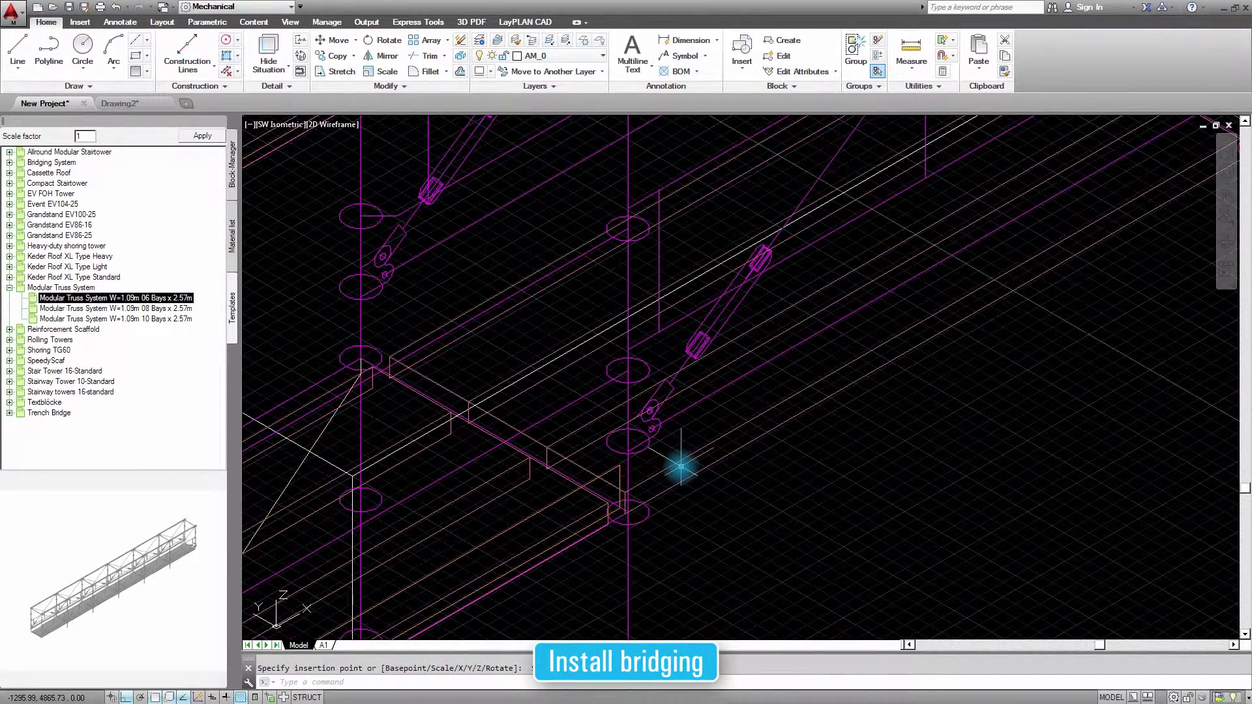
scroll(681, 467, down, 8)
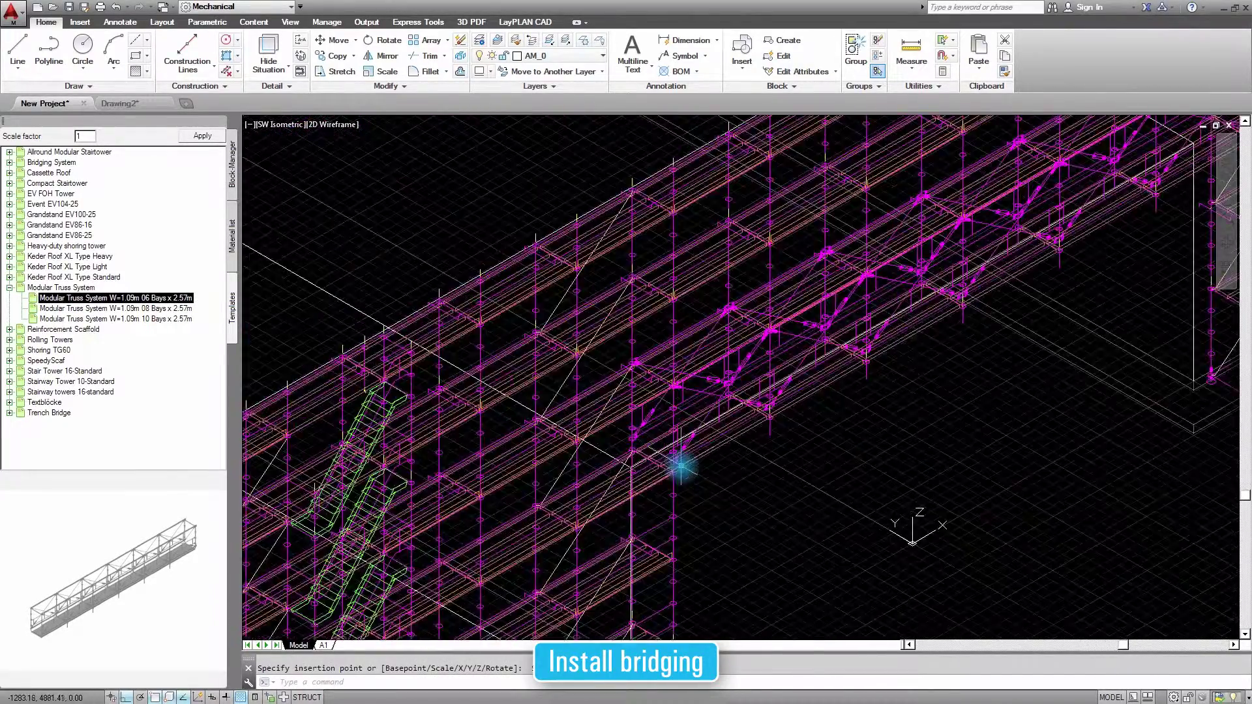
click(274, 125)
click(301, 299)
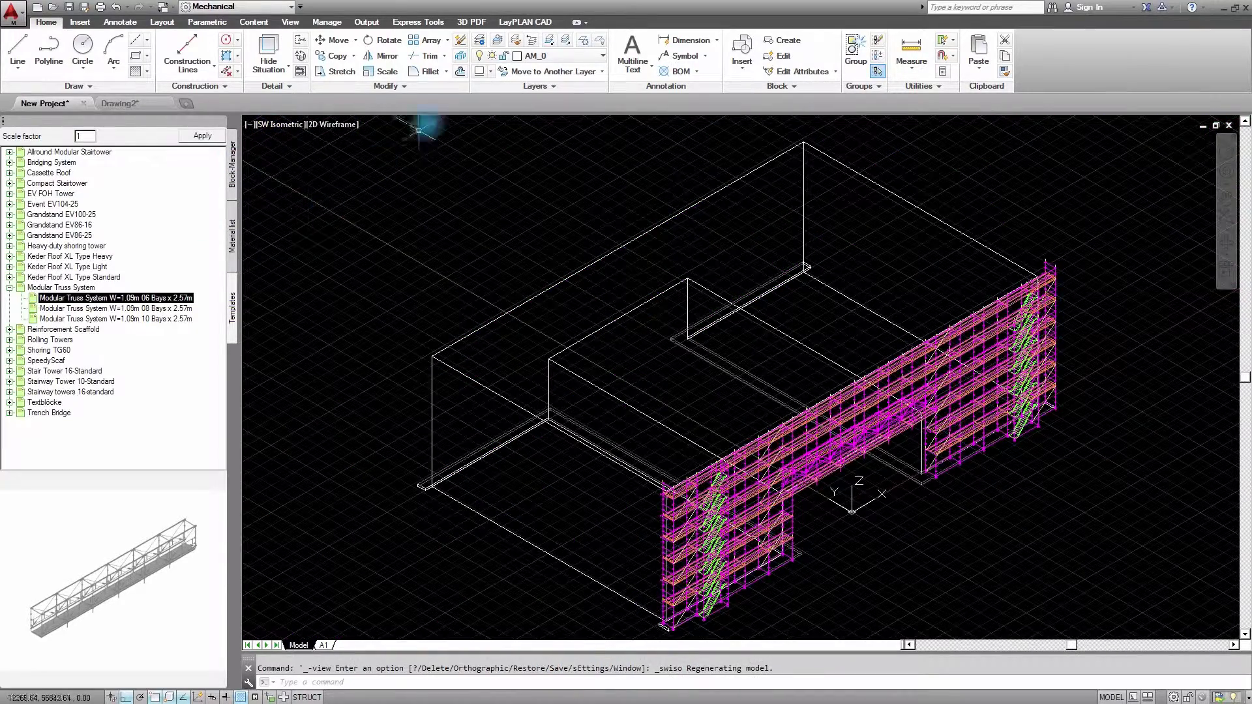
Close the BlockManager palette and zoom in on the scaffold base
click(526, 24)
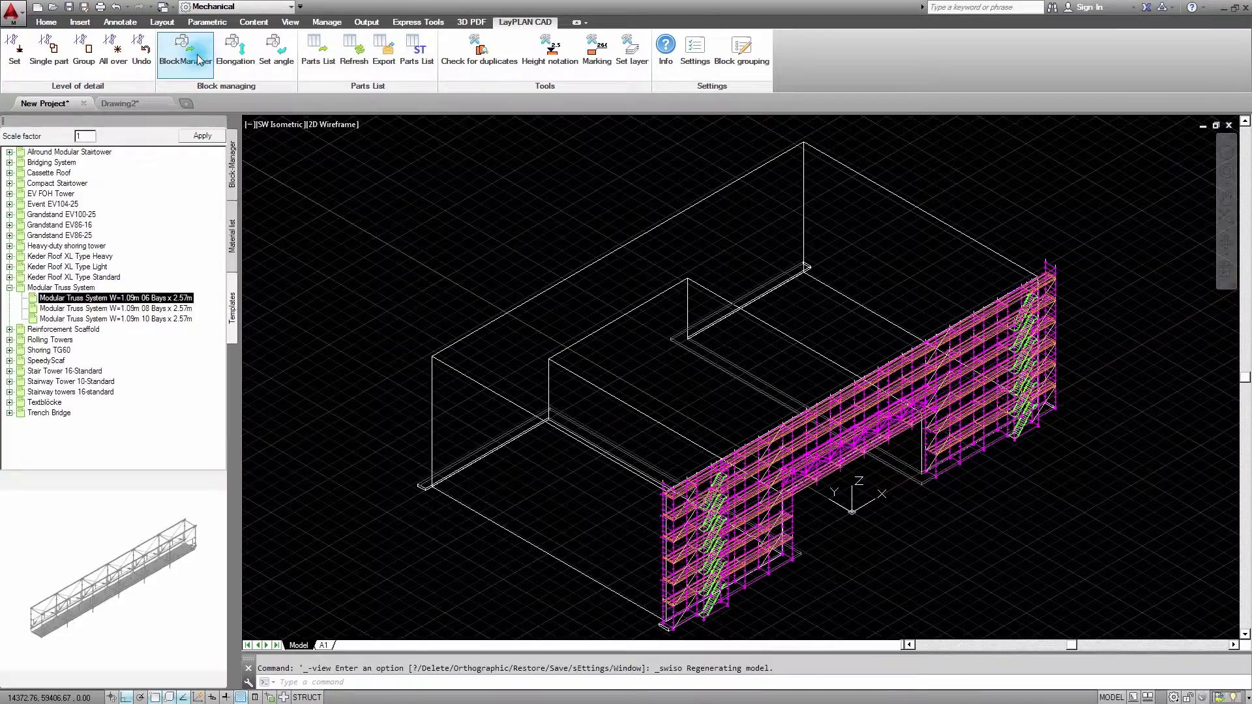
click(193, 62)
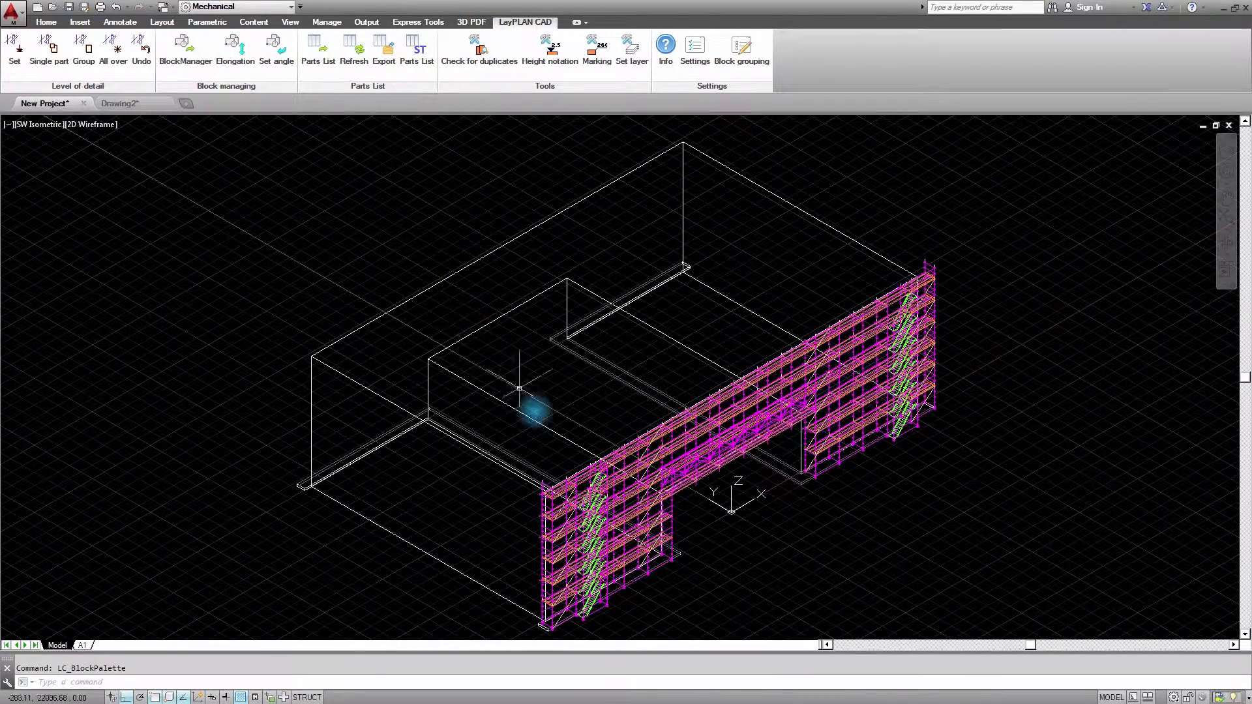
middle_drag(531, 410, 525, 377)
scroll(511, 483, up, 2)
scroll(421, 475, up, 3)
scroll(422, 476, up, 2)
scroll(640, 472, up, 2)
scroll(629, 479, up, 2)
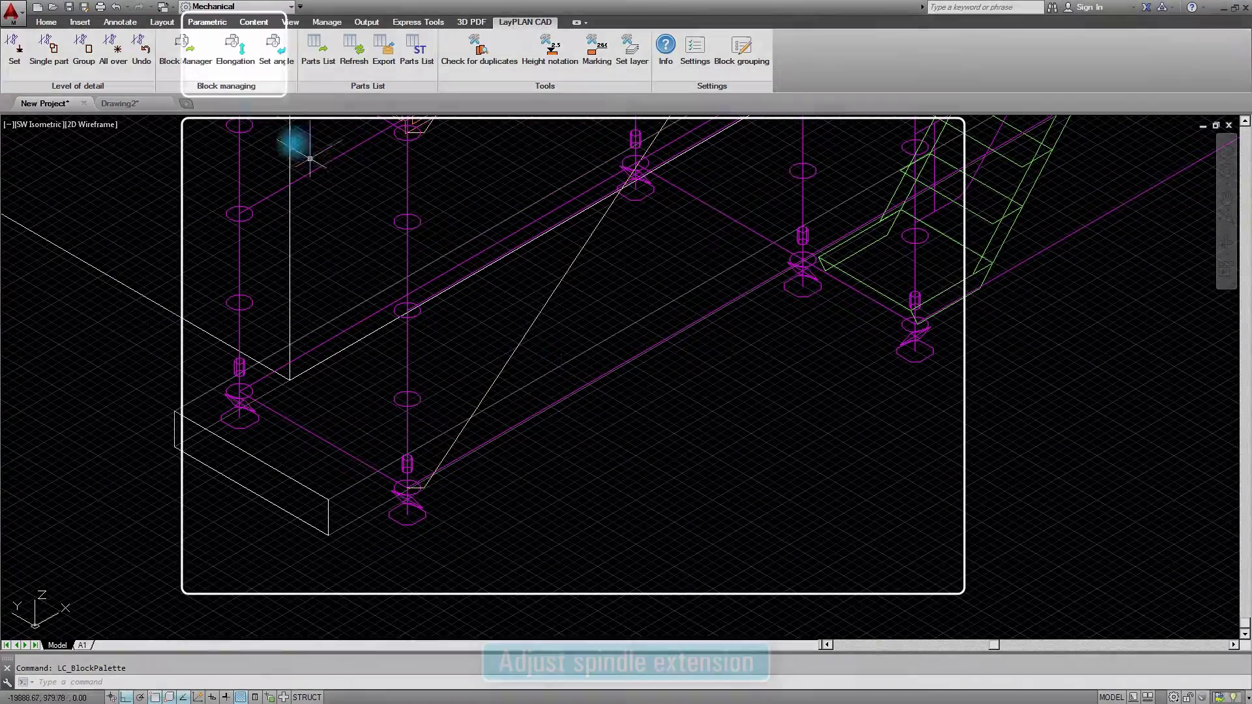
Extend three base jack spindles downward with Elongation, then fit the whole model in view
click(429, 491)
click(421, 518)
click(812, 294)
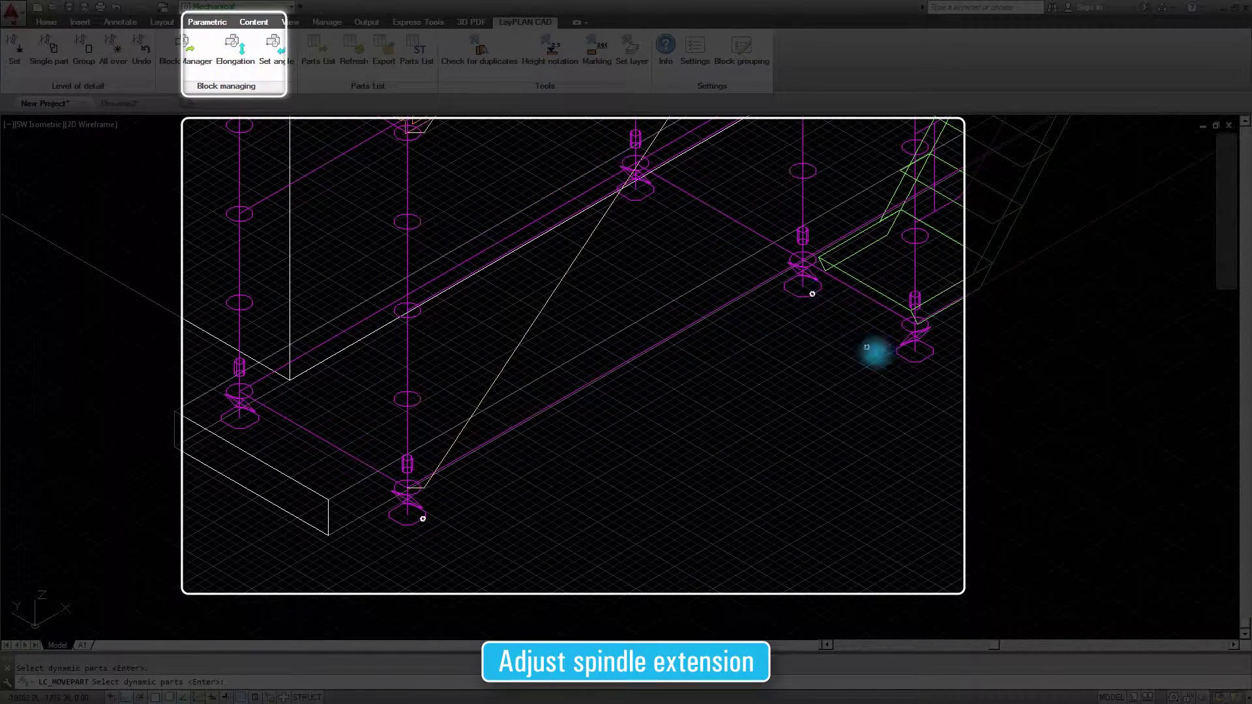
click(906, 358)
key(Return)
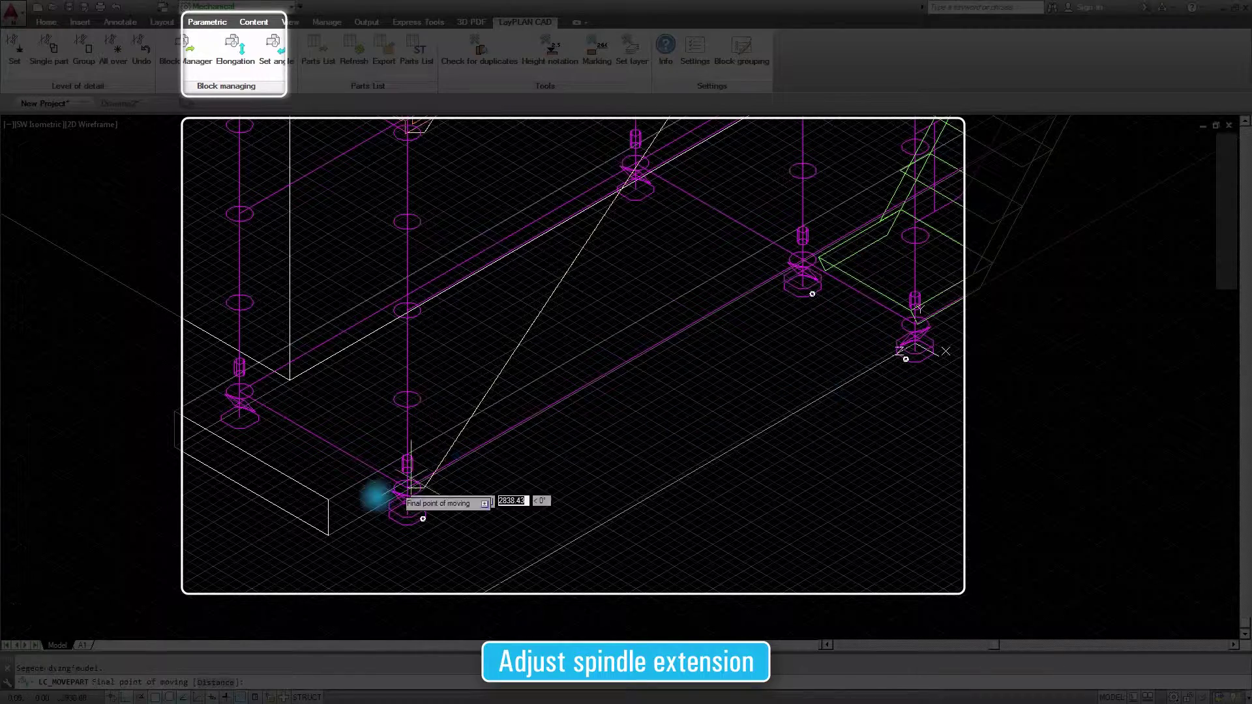
click(328, 534)
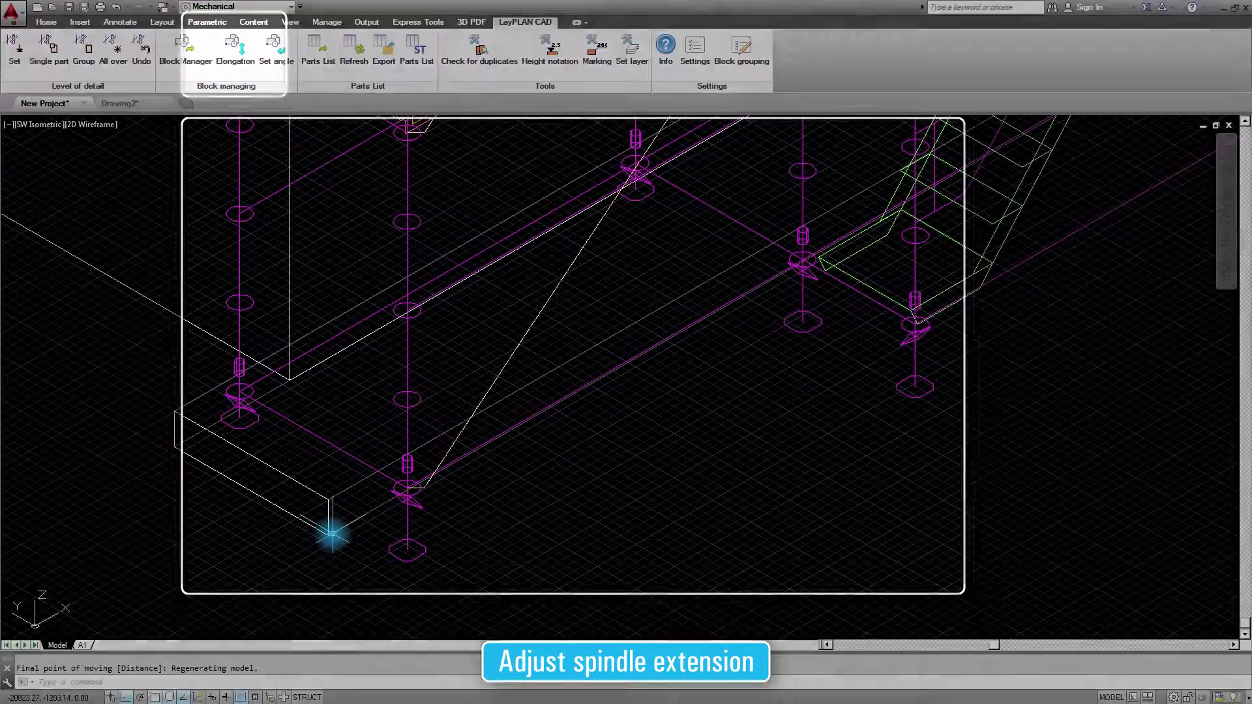
middle_click(356, 534)
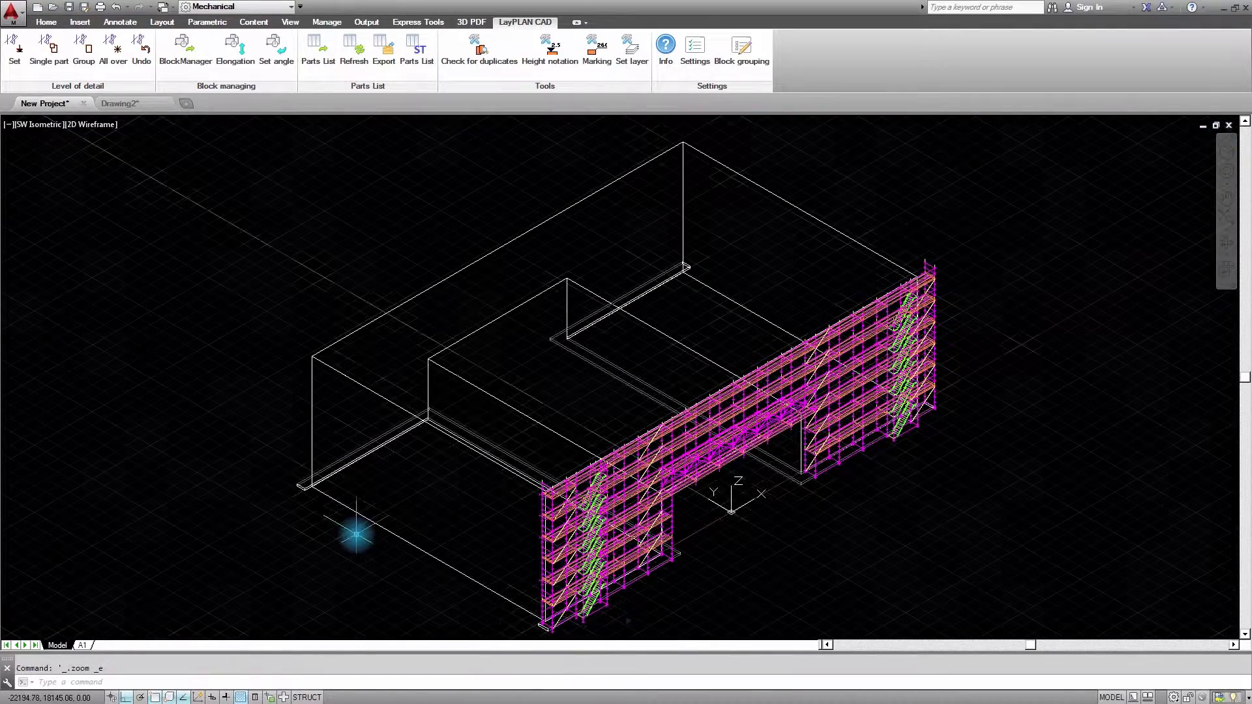
click(52, 130)
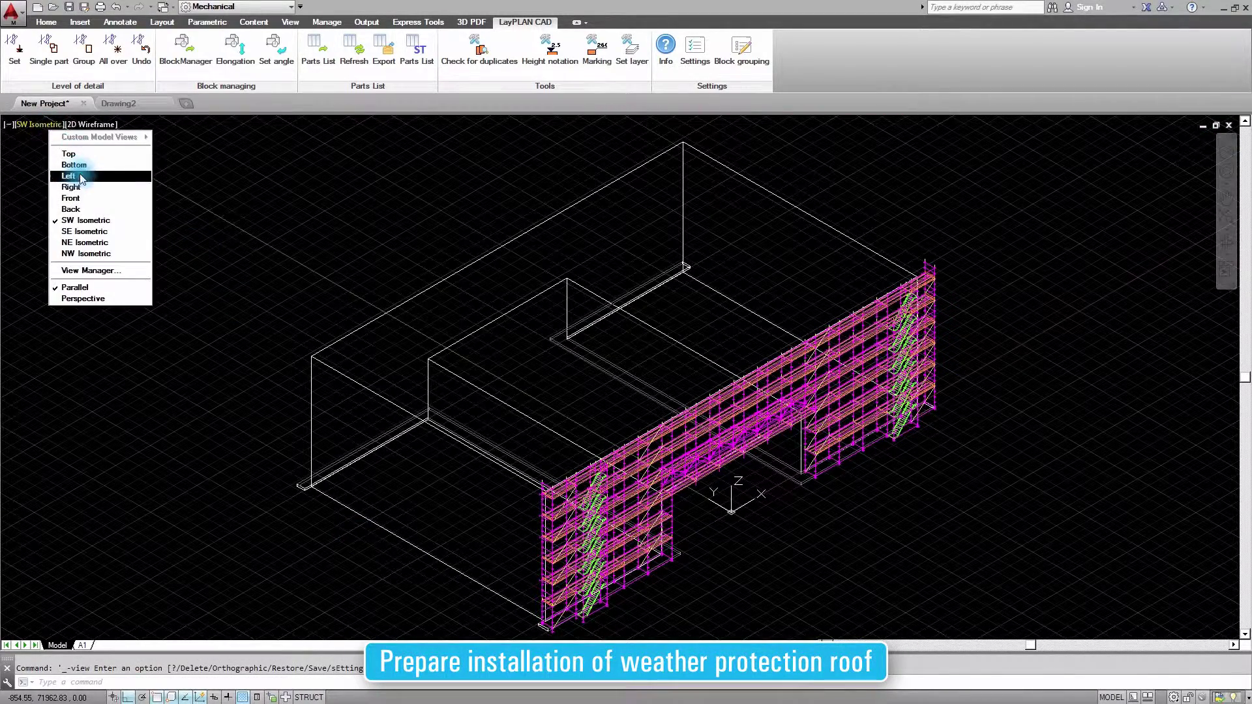
In left side view, select and delete all parts of the scaffold's top level
click(73, 172)
middle_drag(902, 313, 582, 441)
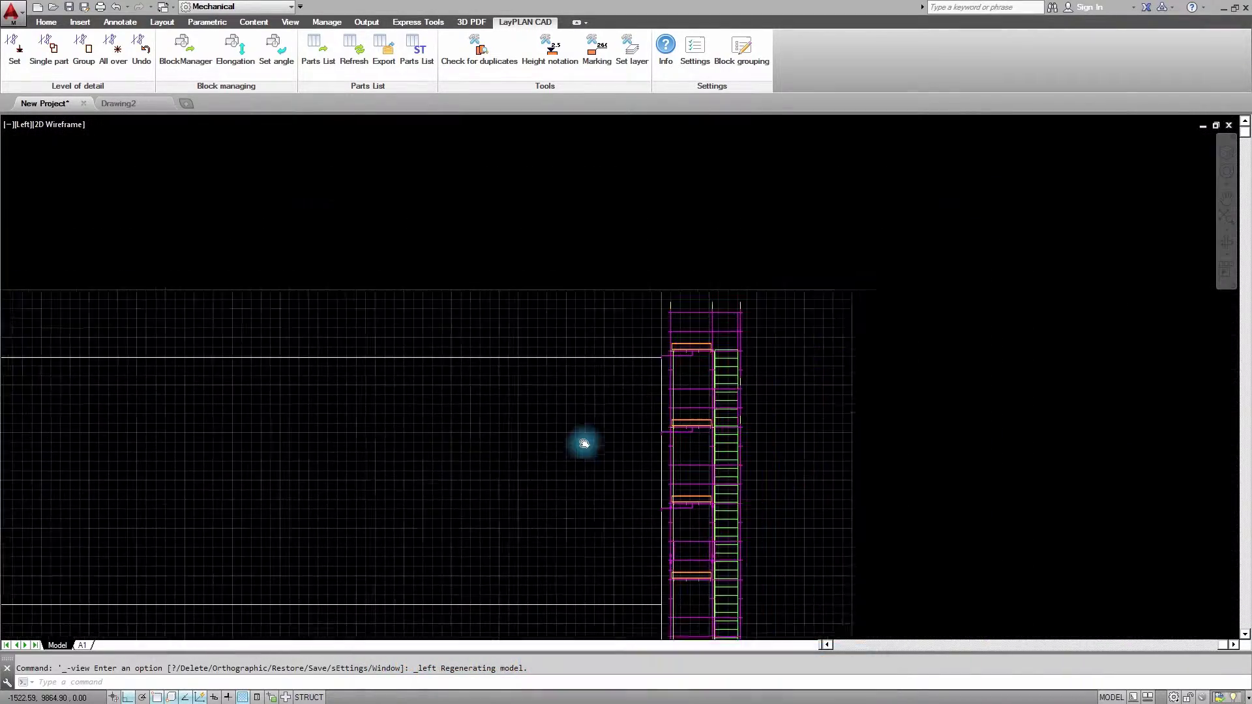
scroll(666, 336, up, 5)
click(385, 511)
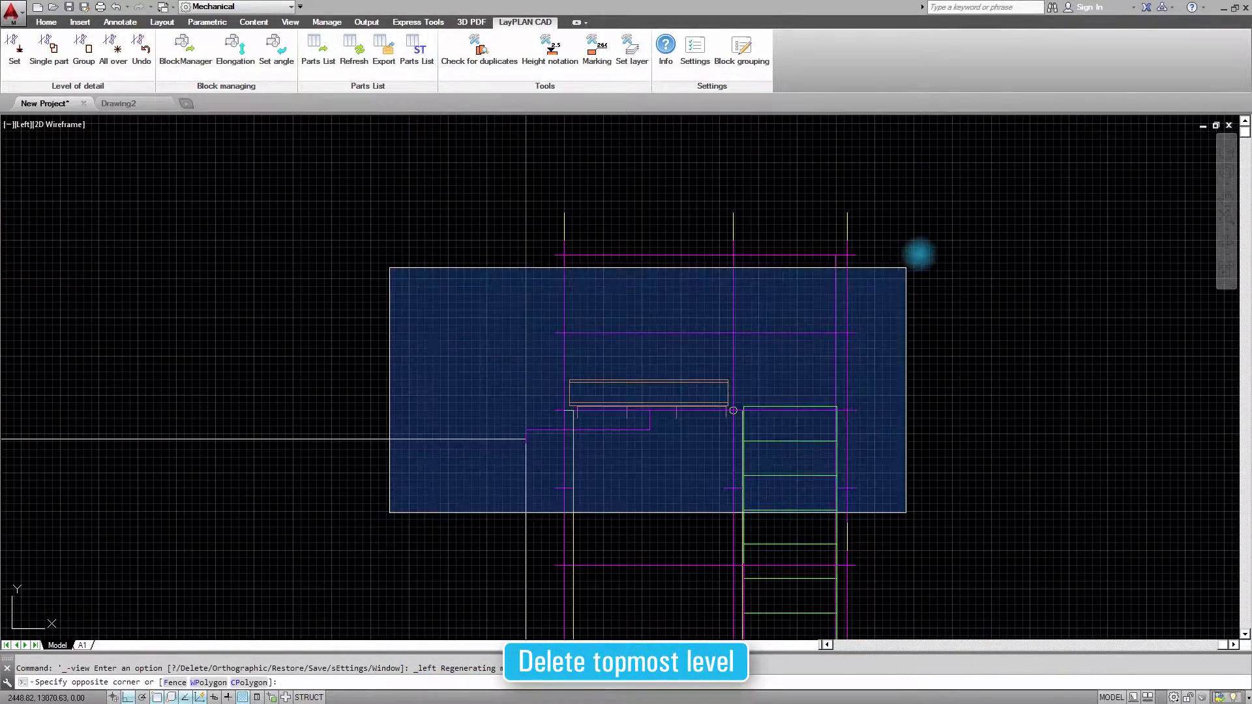
click(966, 191)
key(Delete)
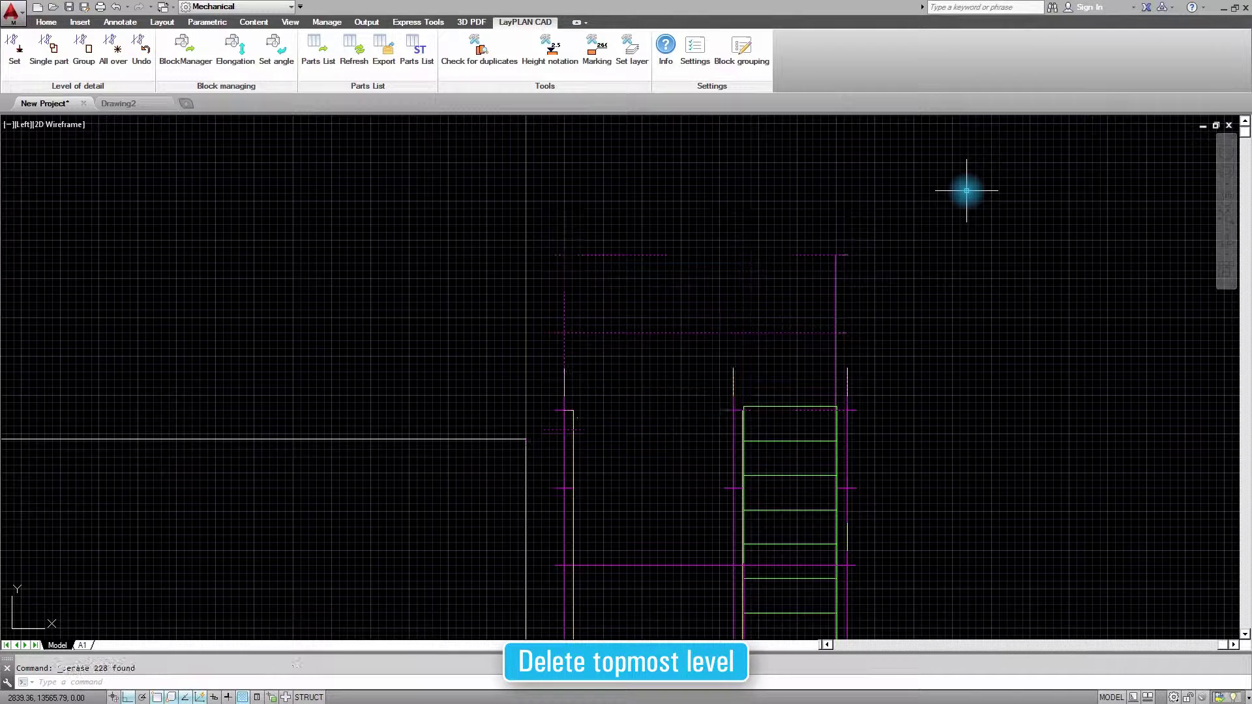
Window-select and erase the leftover ladder-top parts
click(798, 417)
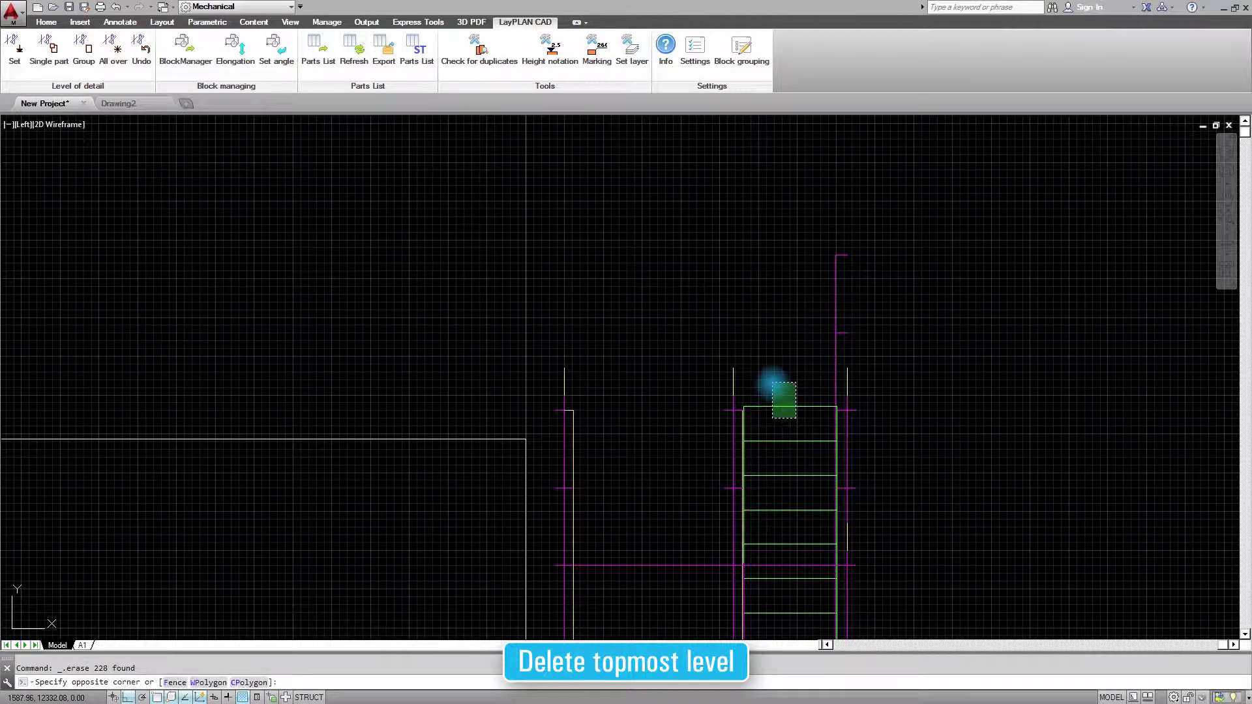
click(772, 383)
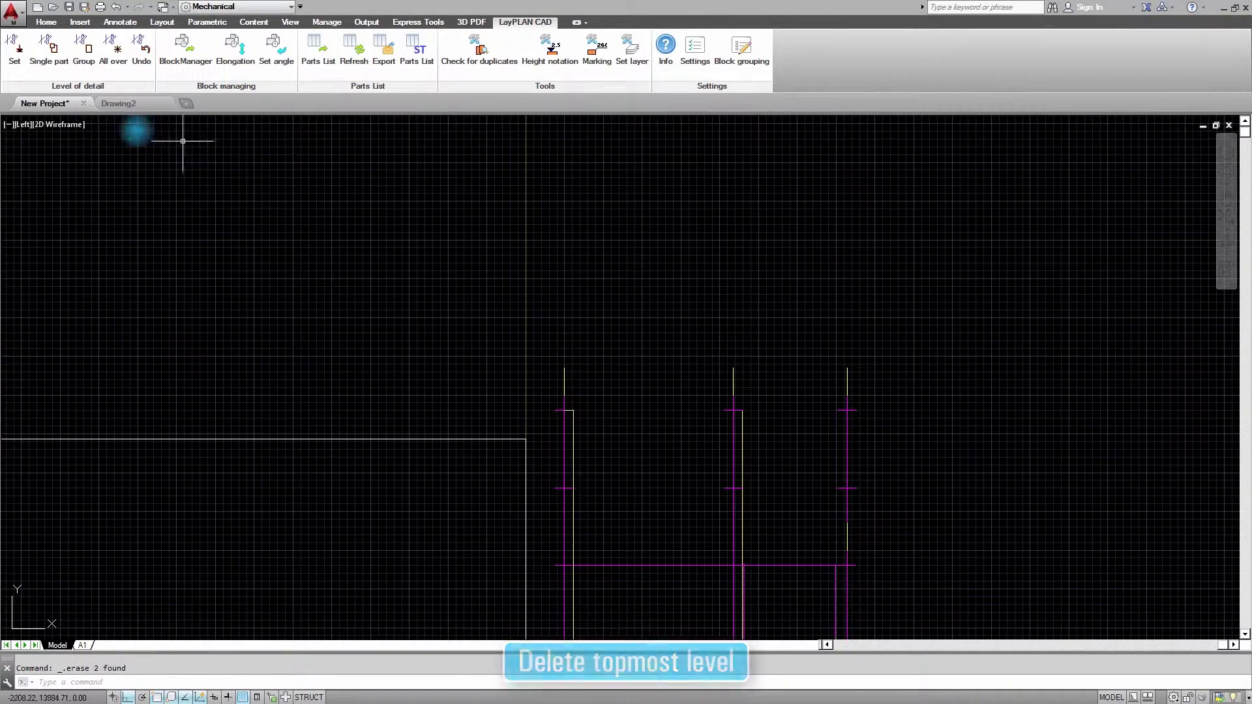
click(24, 124)
In SW Isometric, window-select the facade scaffolding and mirror it across a two-point line
click(84, 221)
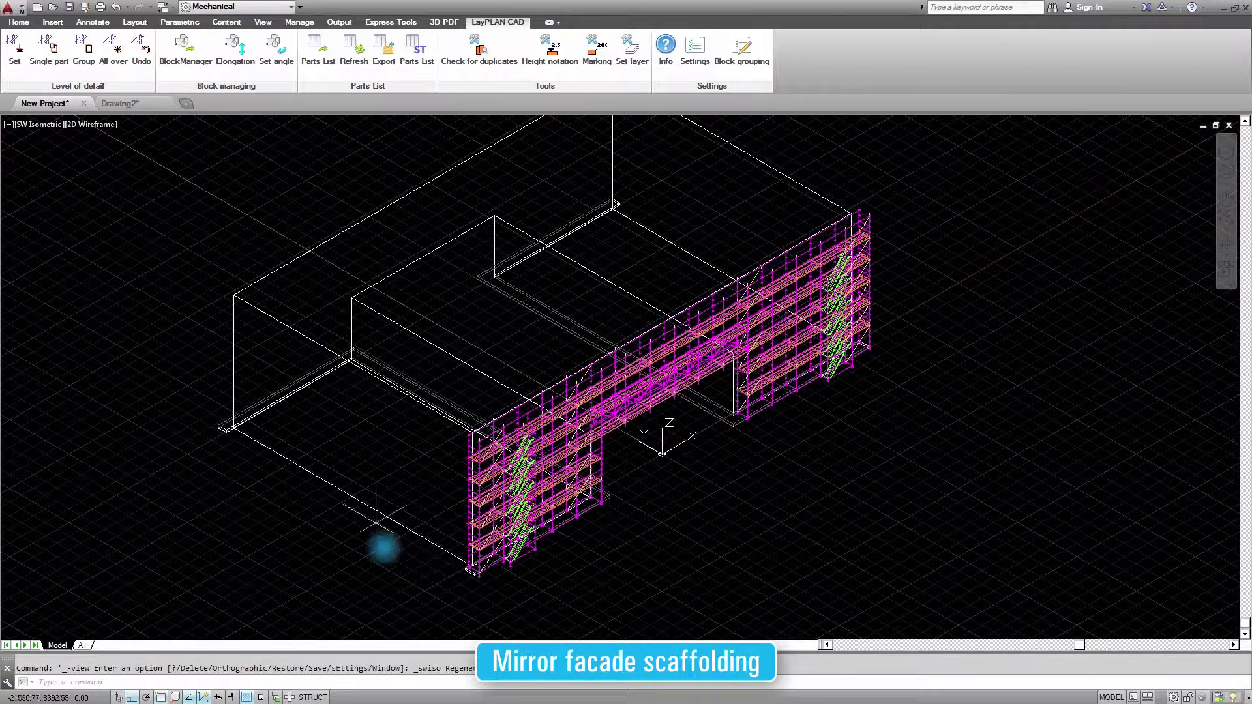
click(398, 605)
click(952, 173)
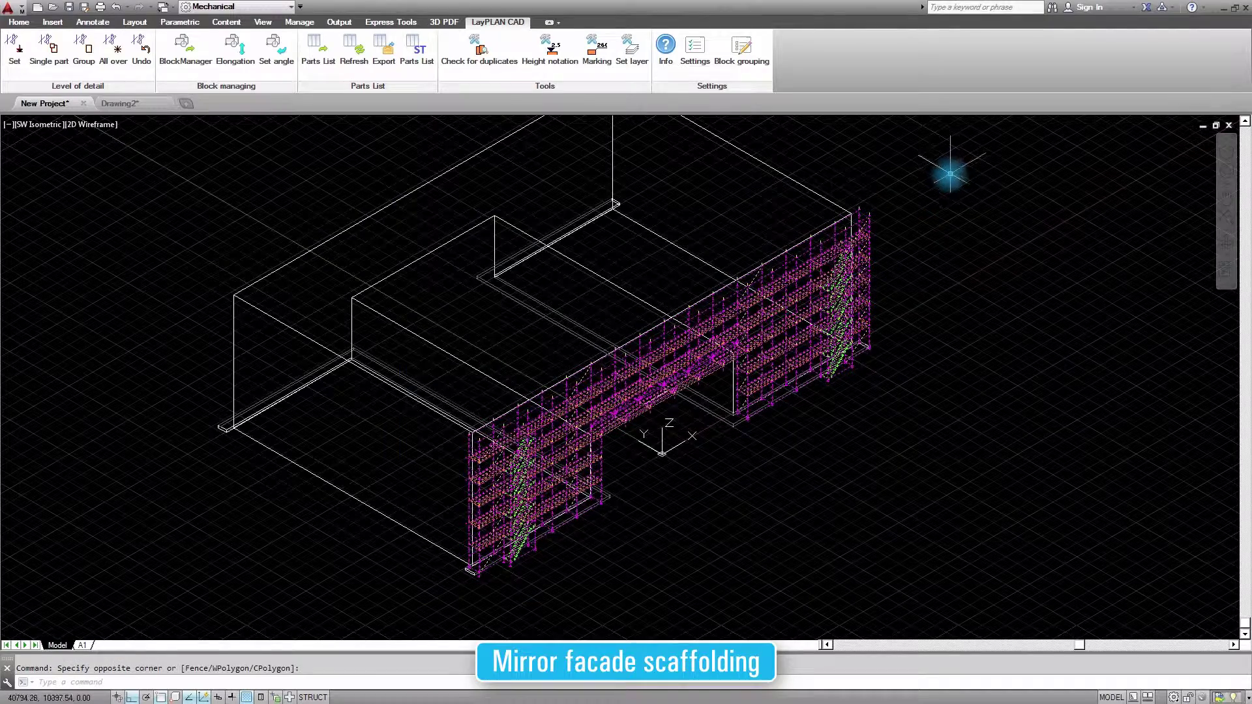
click(19, 21)
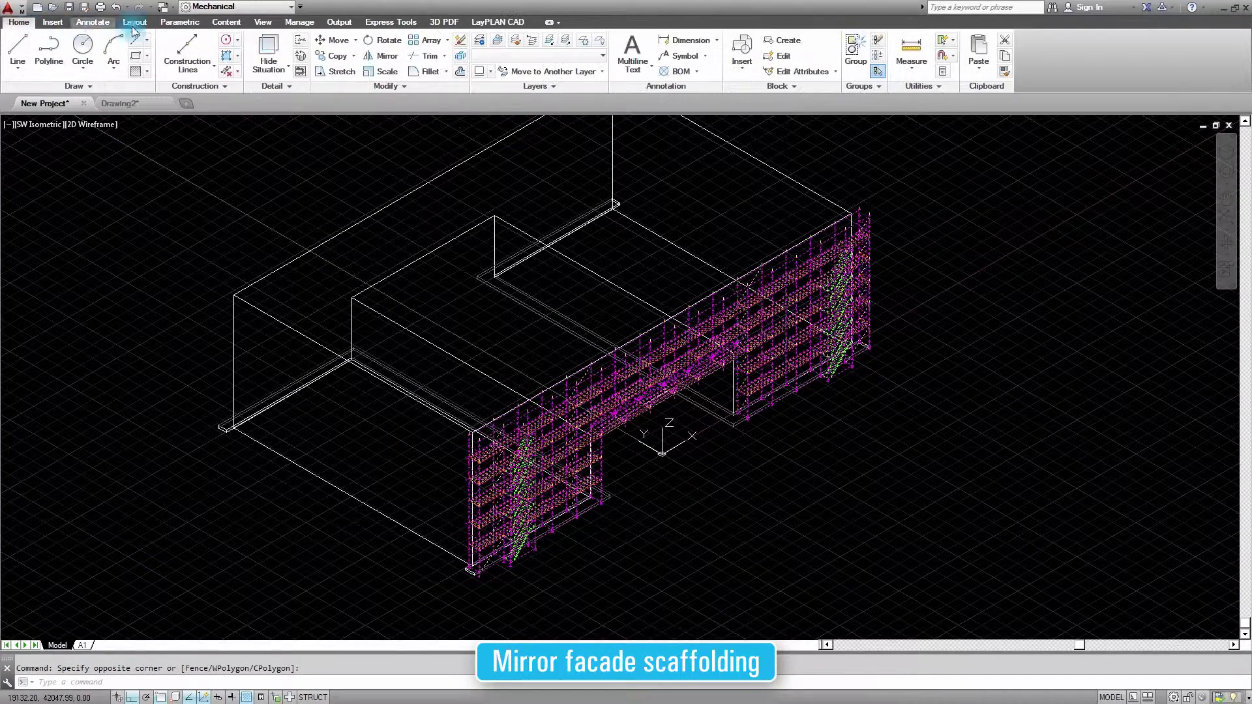
click(368, 59)
click(347, 497)
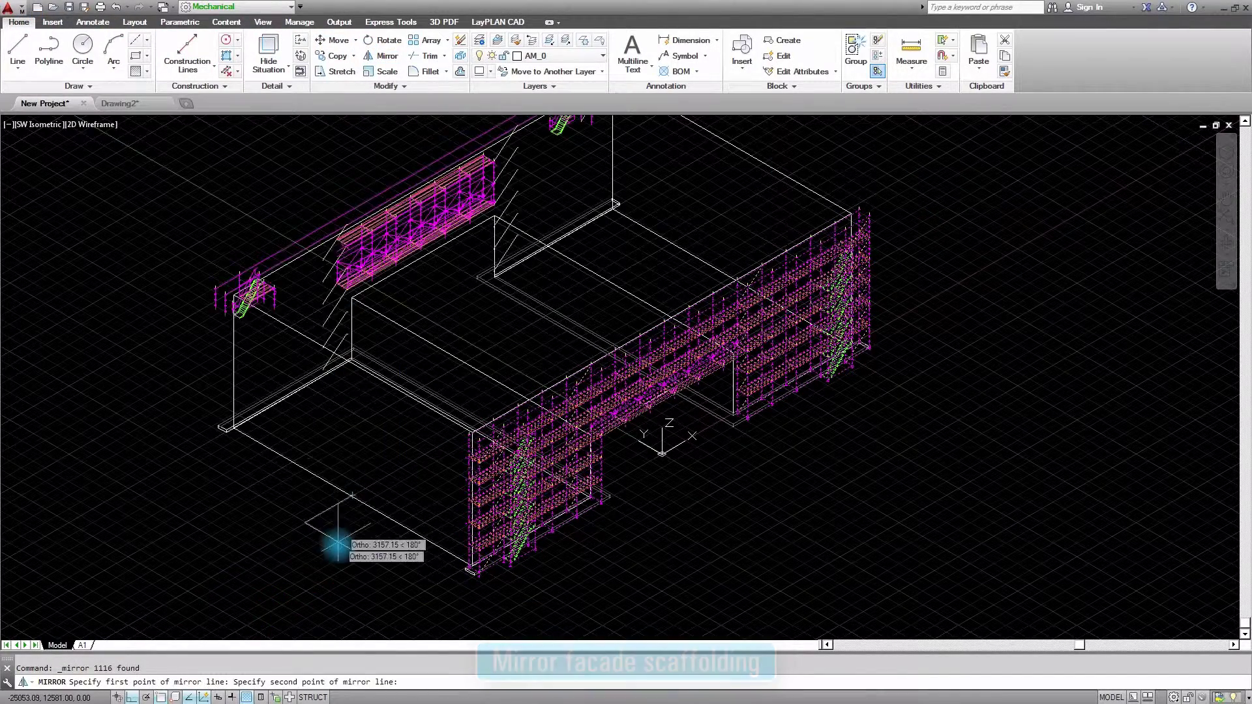
click(381, 519)
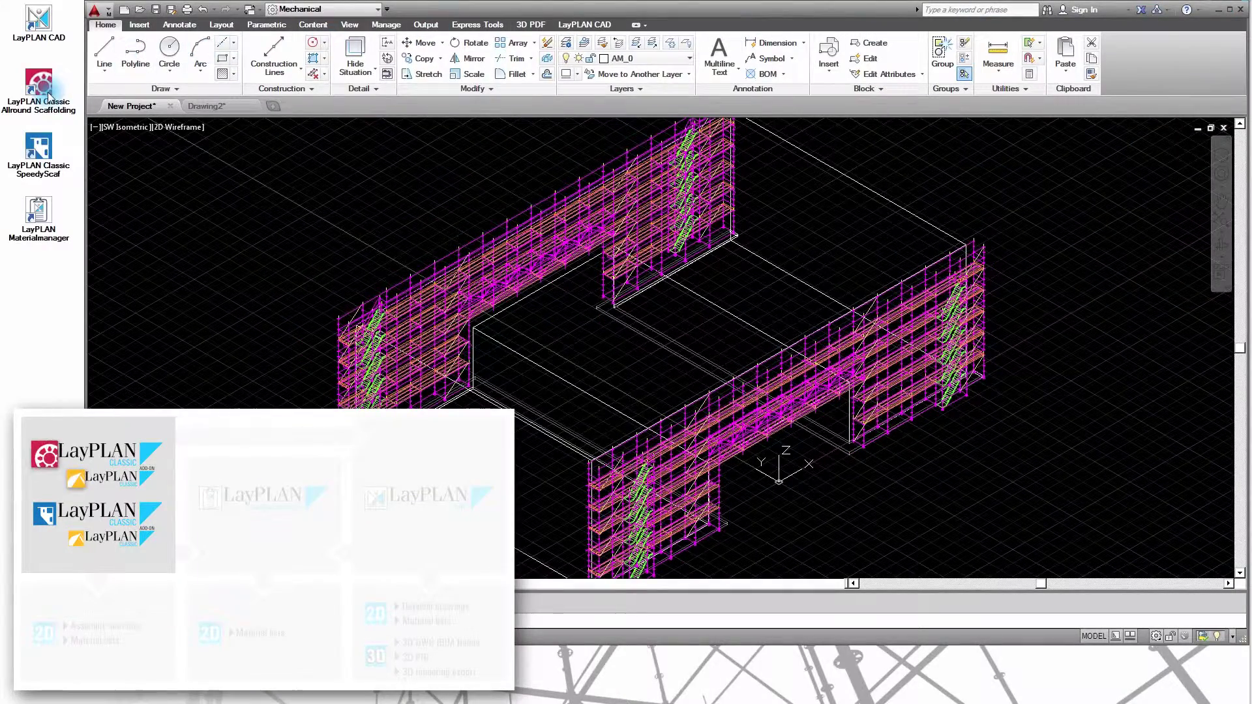
Create a Keder Roof XL roof system 28.70 m wide with tension bars
double_click(40, 84)
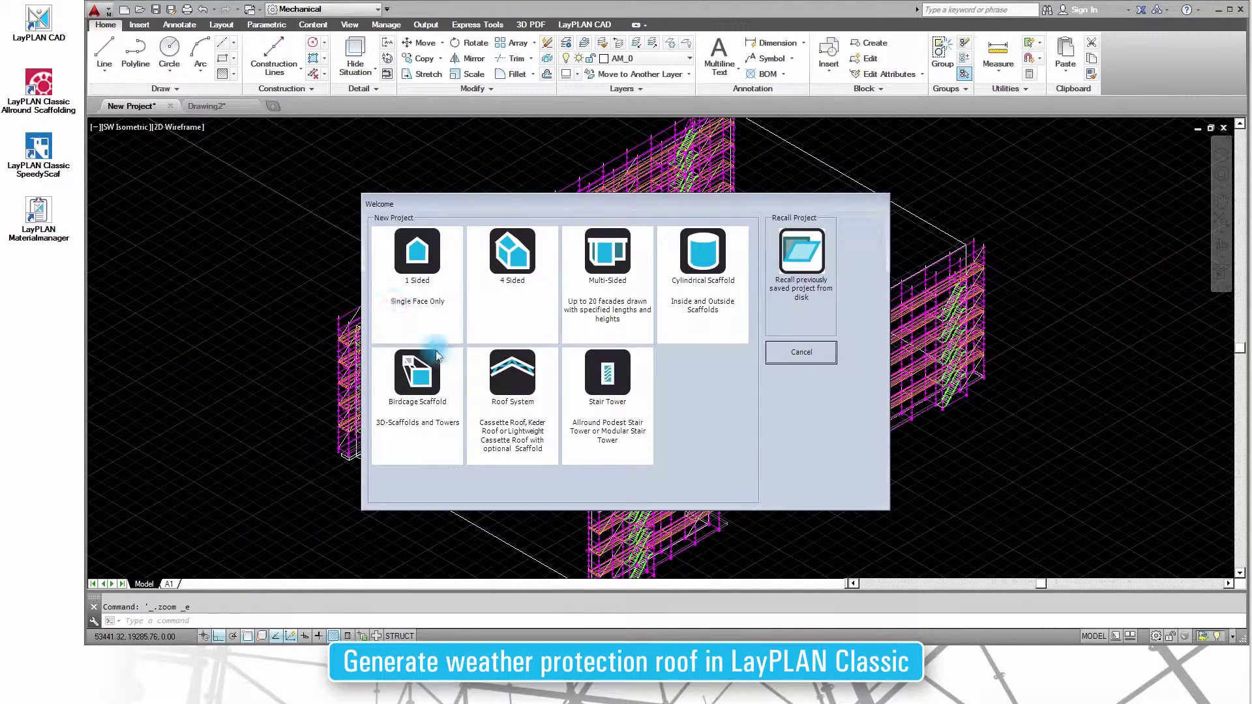
click(501, 390)
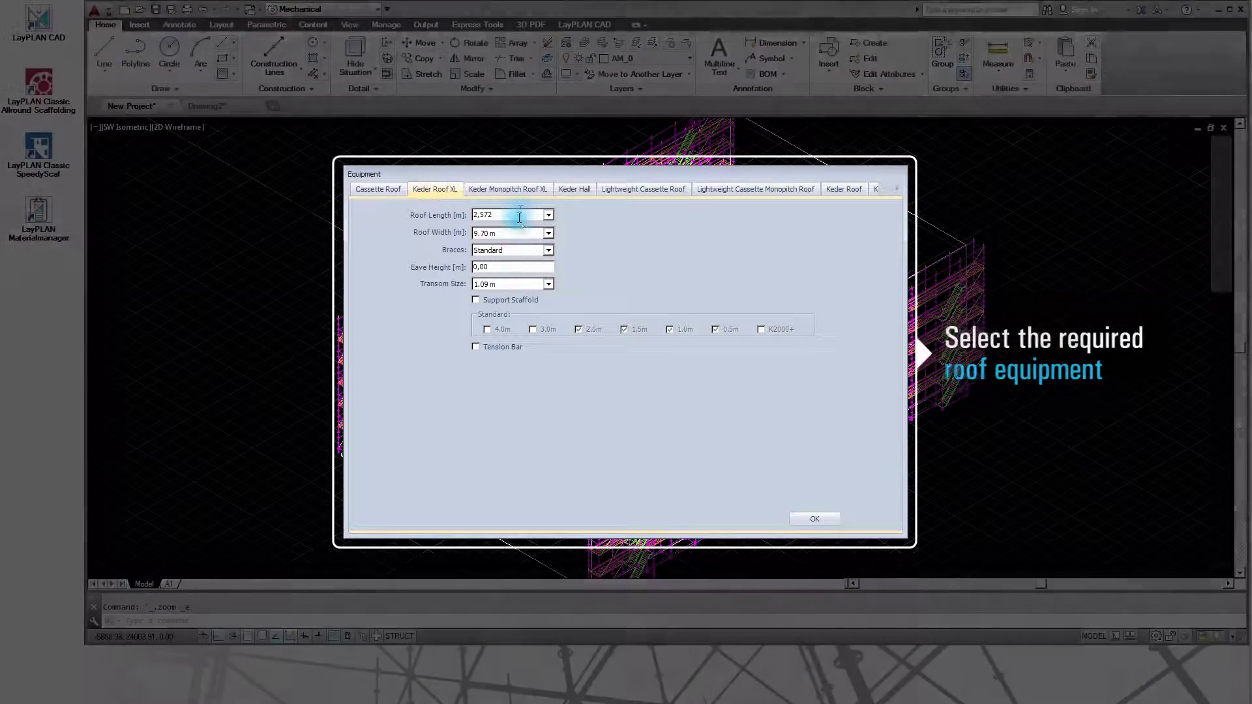
double_click(520, 210)
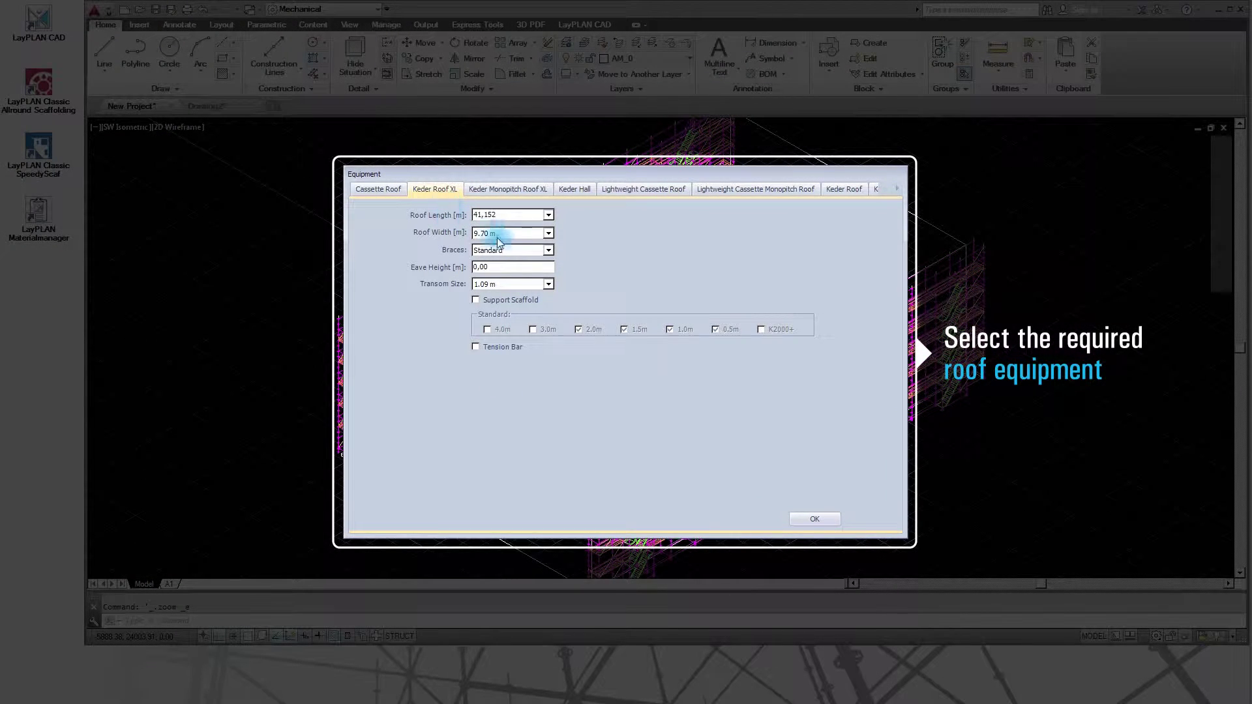
click(549, 234)
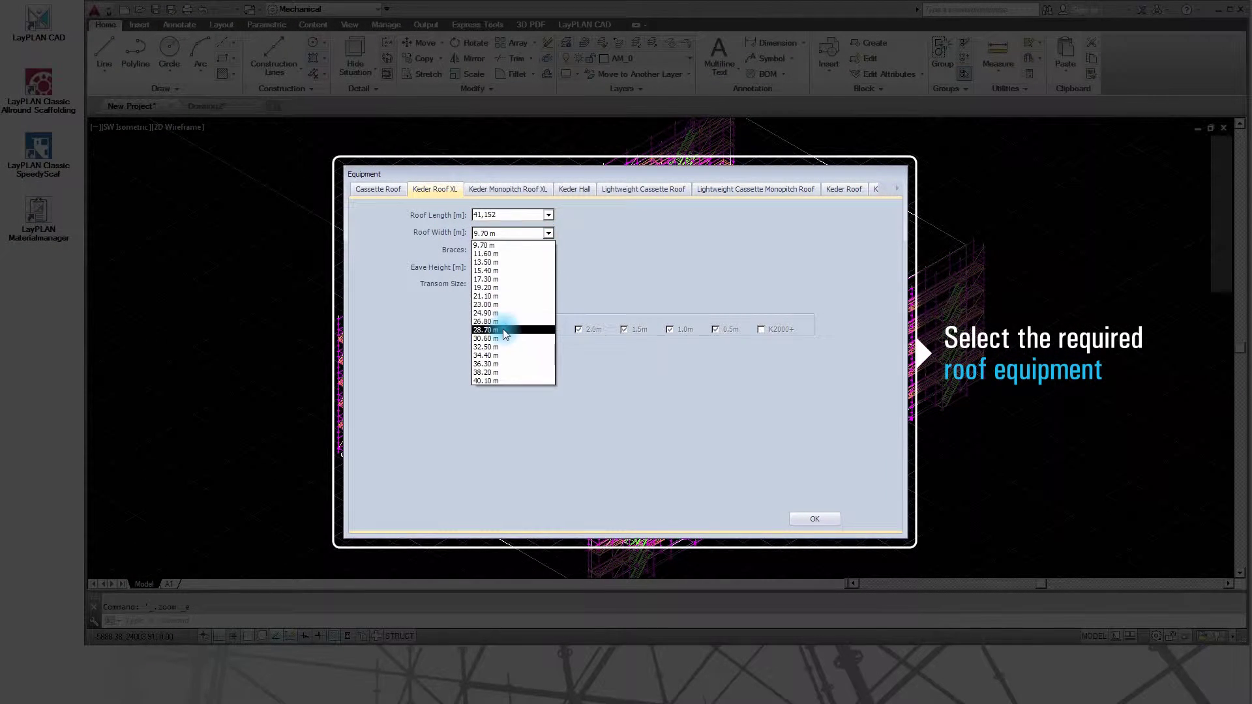
click(503, 330)
click(476, 347)
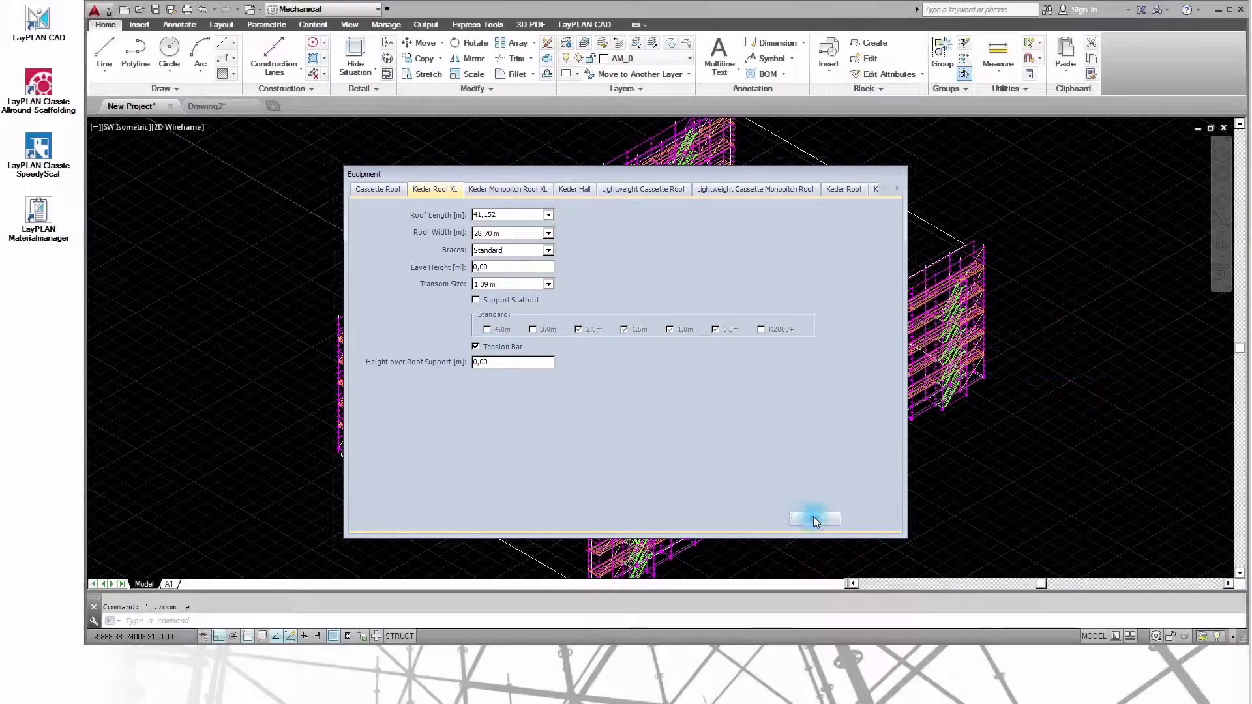
click(814, 520)
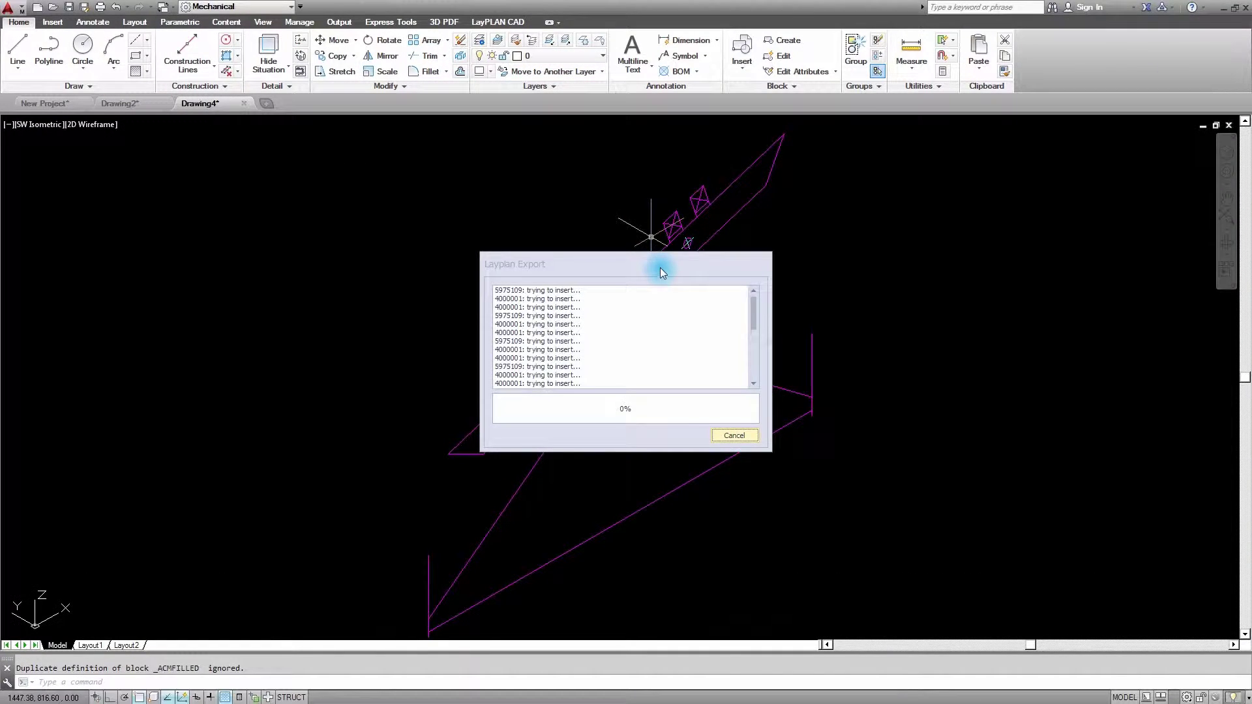
Dismiss the export report and copy the imported roof with a base point
mouse_move(660, 267)
mouse_down()
mouse_move(993, 431)
mouse_move(1093, 462)
mouse_move(1115, 517)
mouse_up()
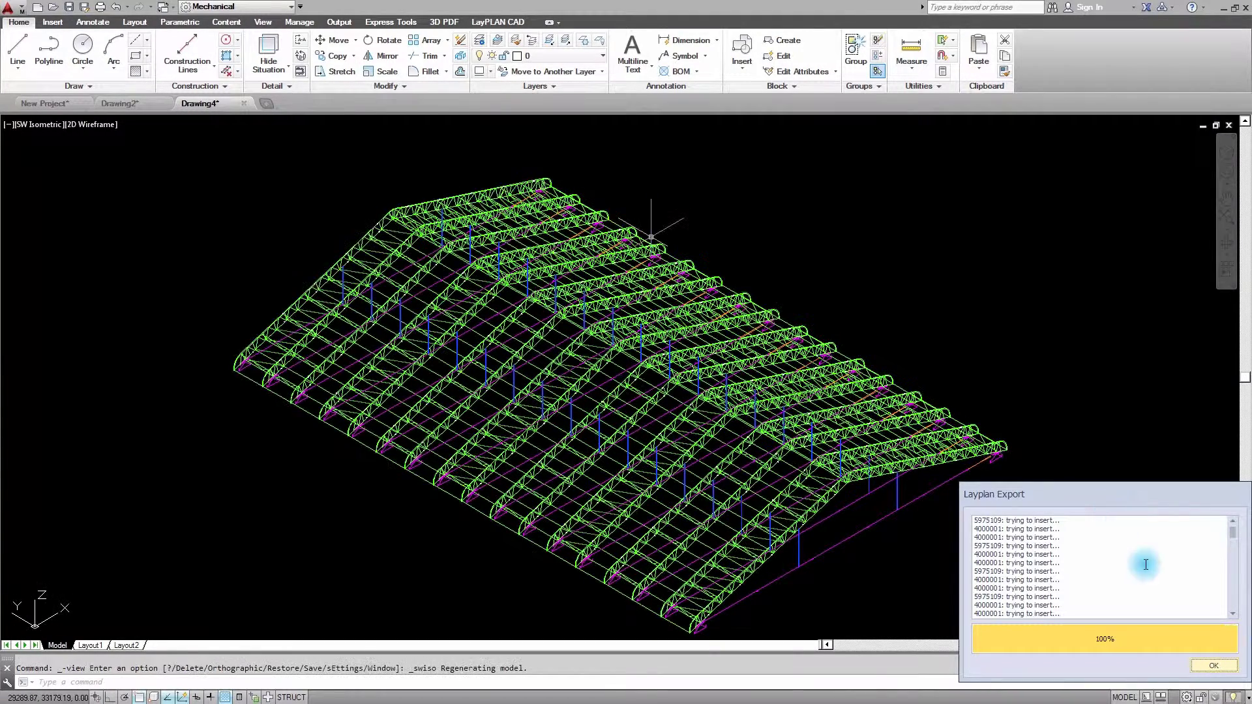
click(1207, 666)
scroll(1128, 590, down, 1)
scroll(1096, 577, down, 2)
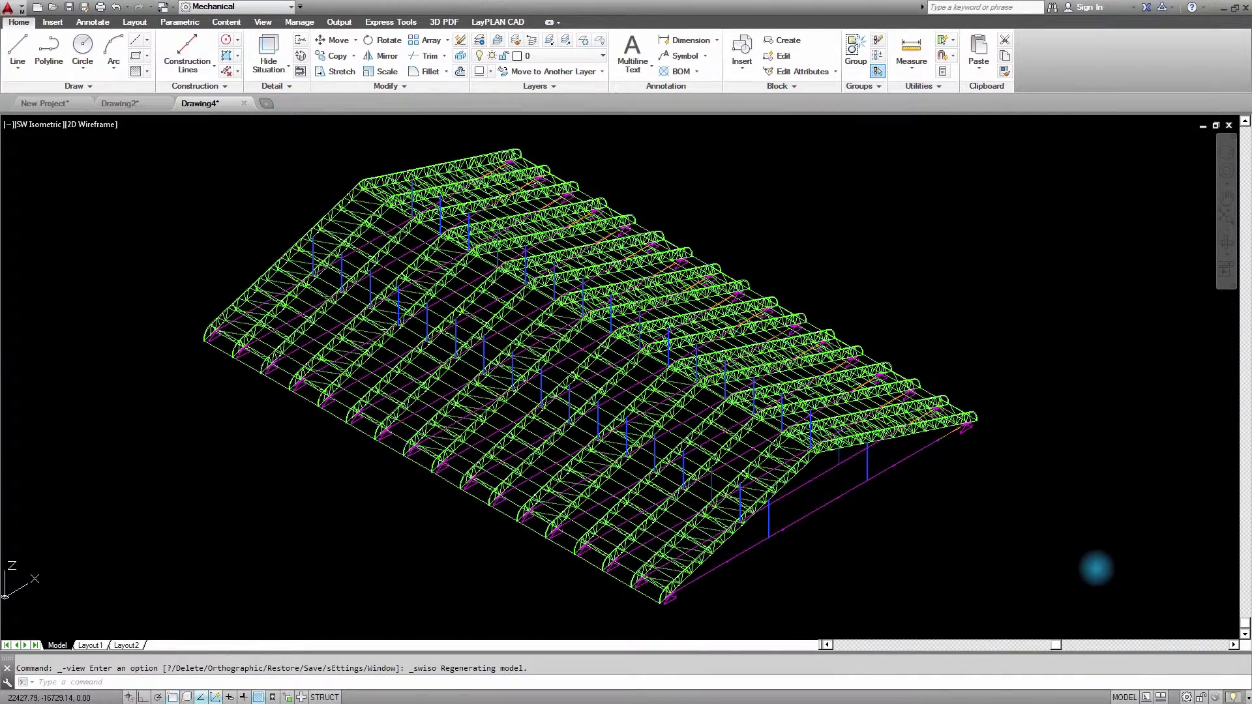
scroll(1082, 561, down, 1)
click(1140, 262)
key(ctrl+shift+c)
Paste the roof into New Project at its insertion point and return to the isometric view
scroll(831, 575, up, 4)
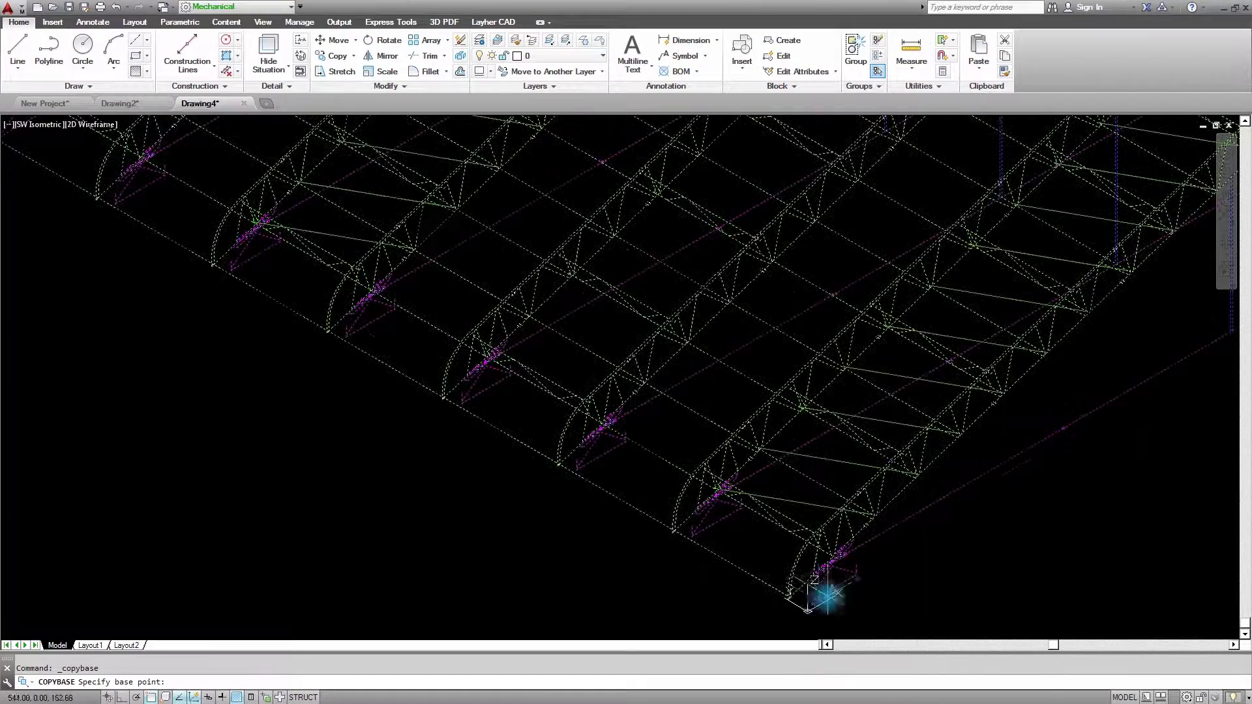
scroll(823, 594, up, 3)
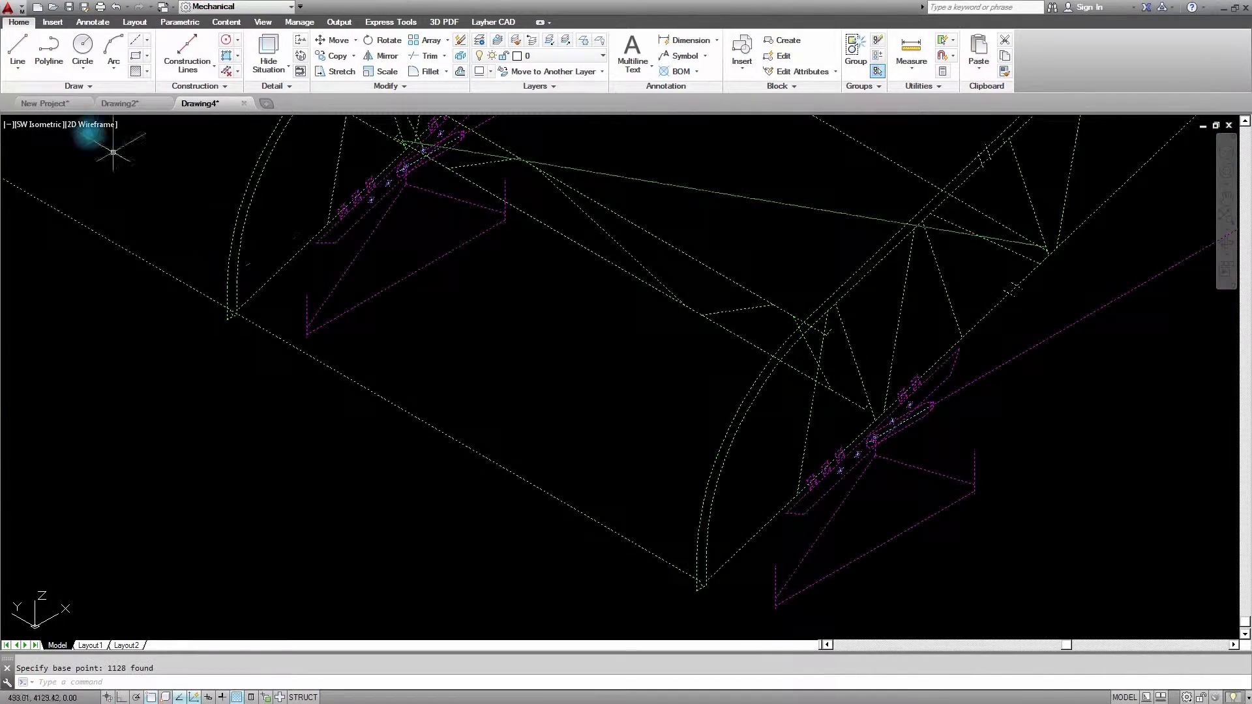
click(43, 103)
right_click(213, 293)
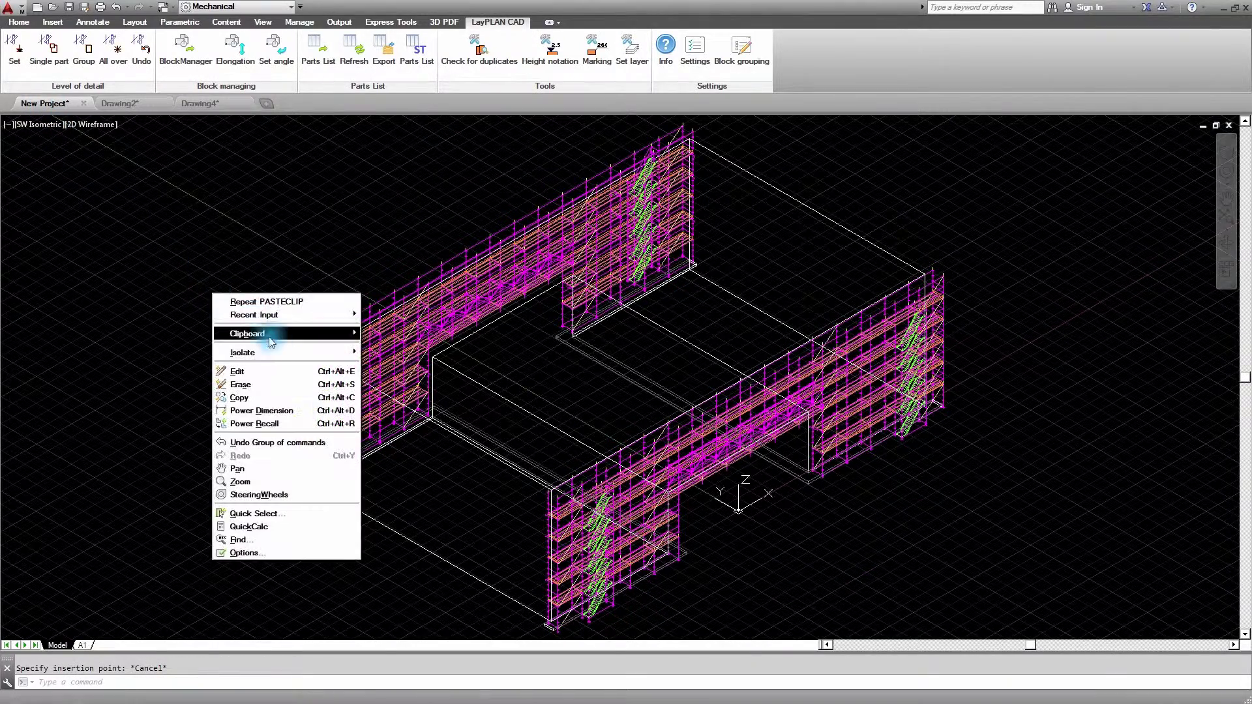
mouse_move(284, 334)
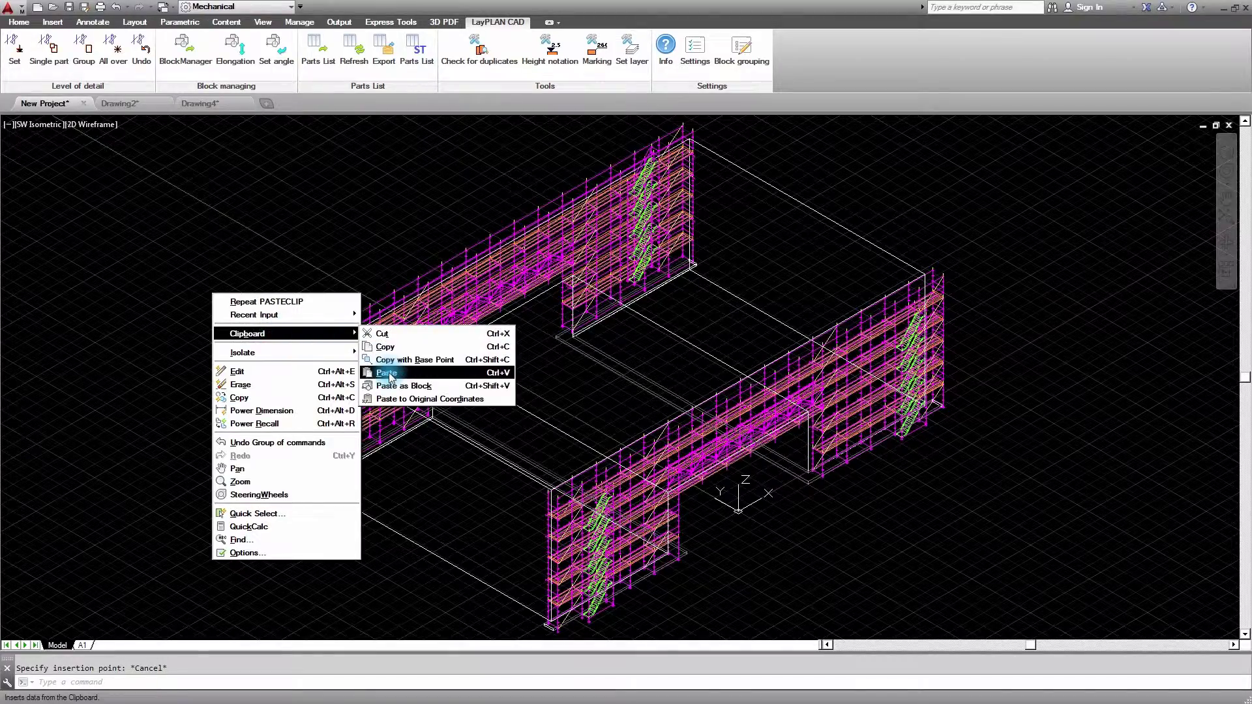
click(389, 377)
scroll(293, 349, up, 5)
scroll(267, 318, up, 2)
scroll(267, 318, up, 3)
scroll(257, 299, up, 2)
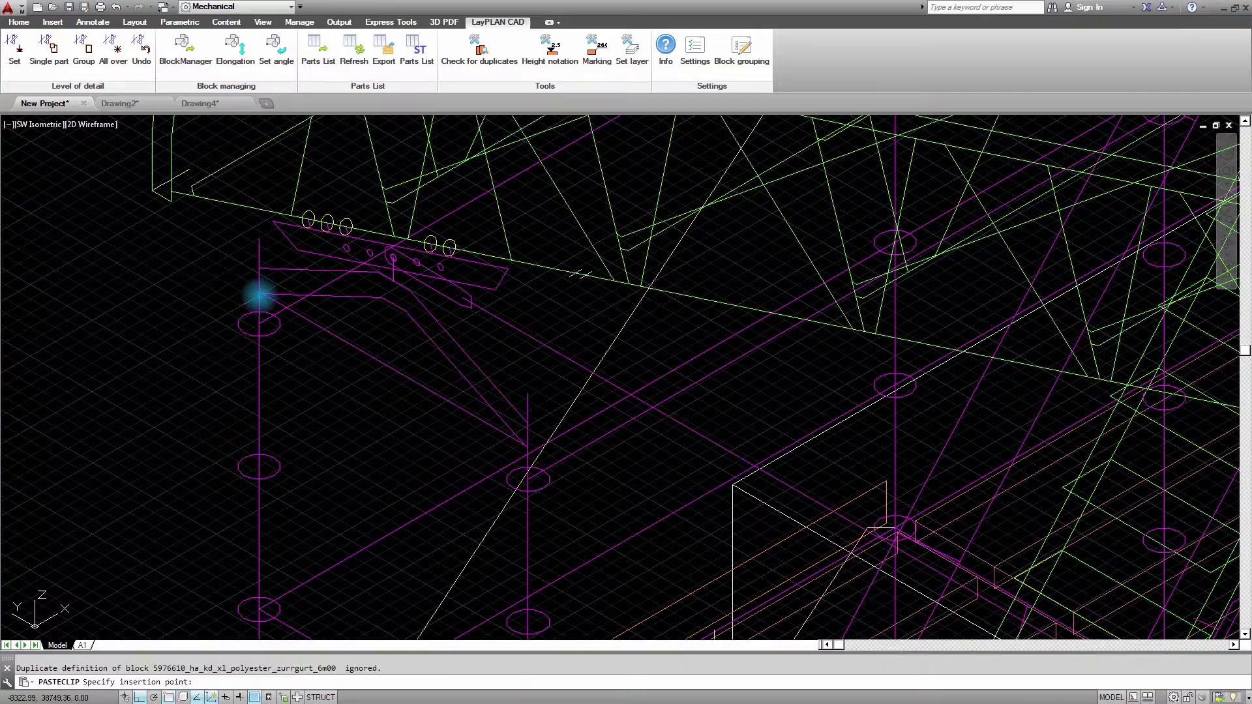
click(177, 202)
click(39, 124)
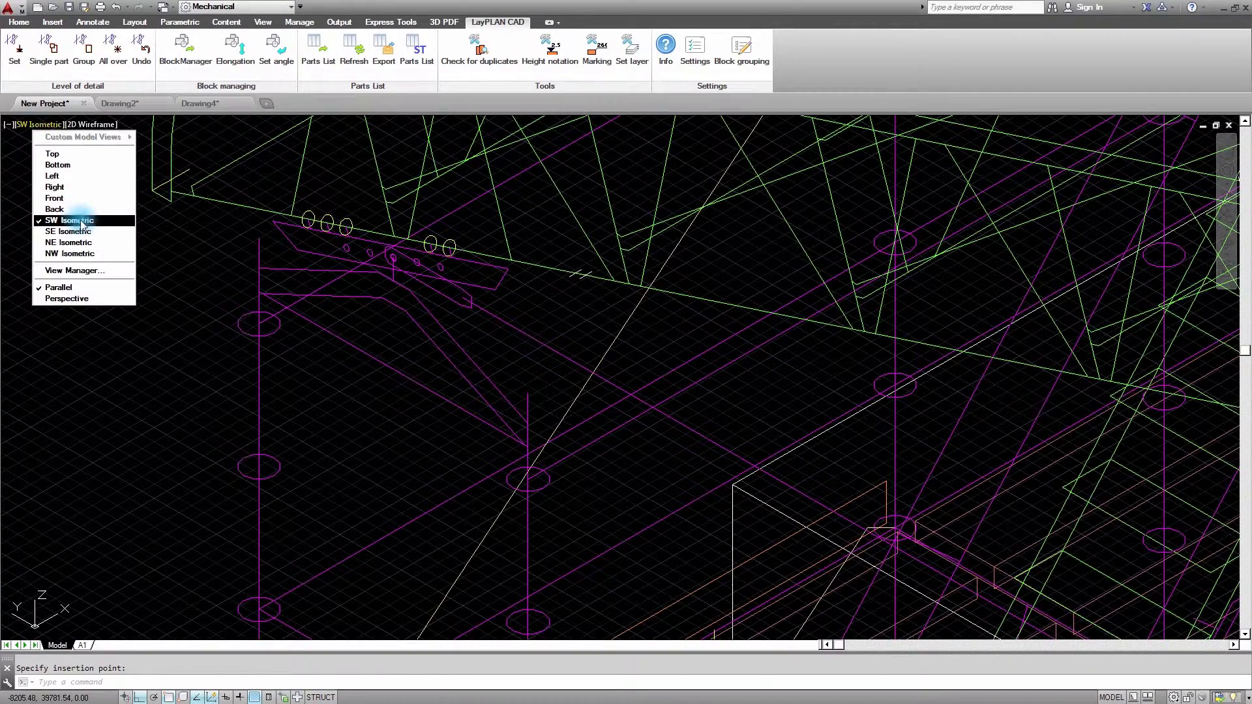
click(82, 222)
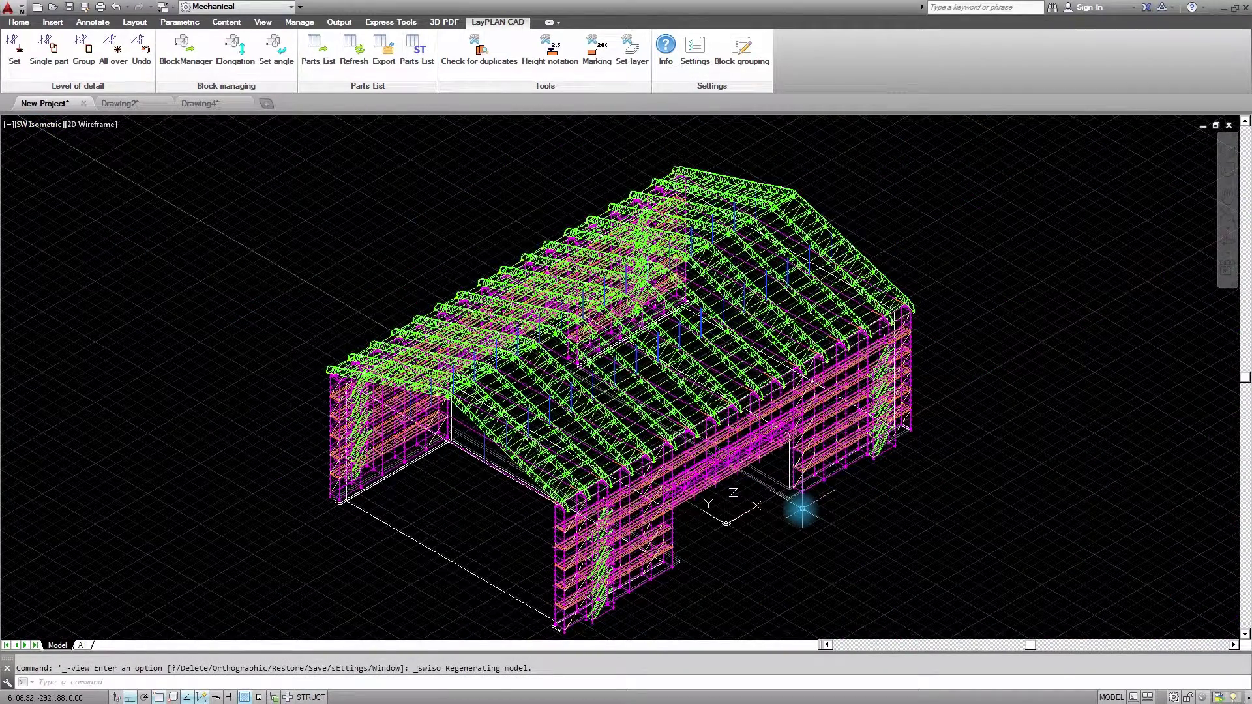
Apply BlockManager detail level 2 to all scaffold parts
shift+middle_drag(802, 512, 691, 450)
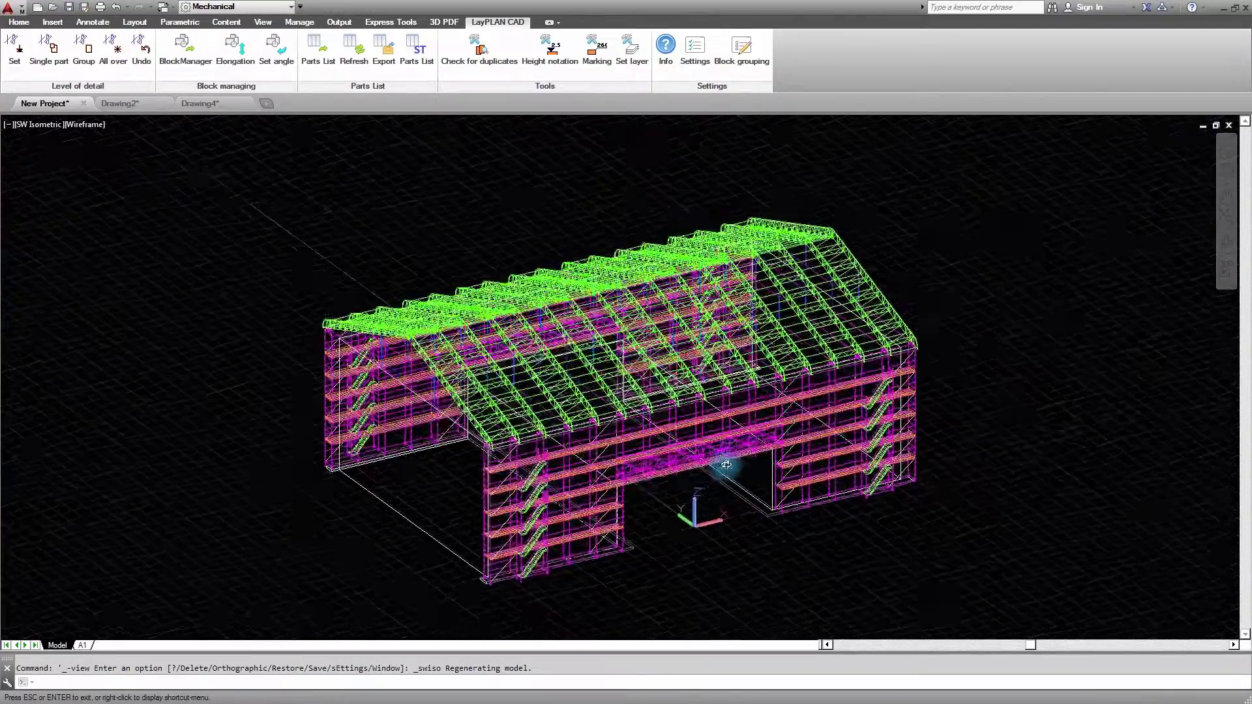
scroll(690, 450, up, 5)
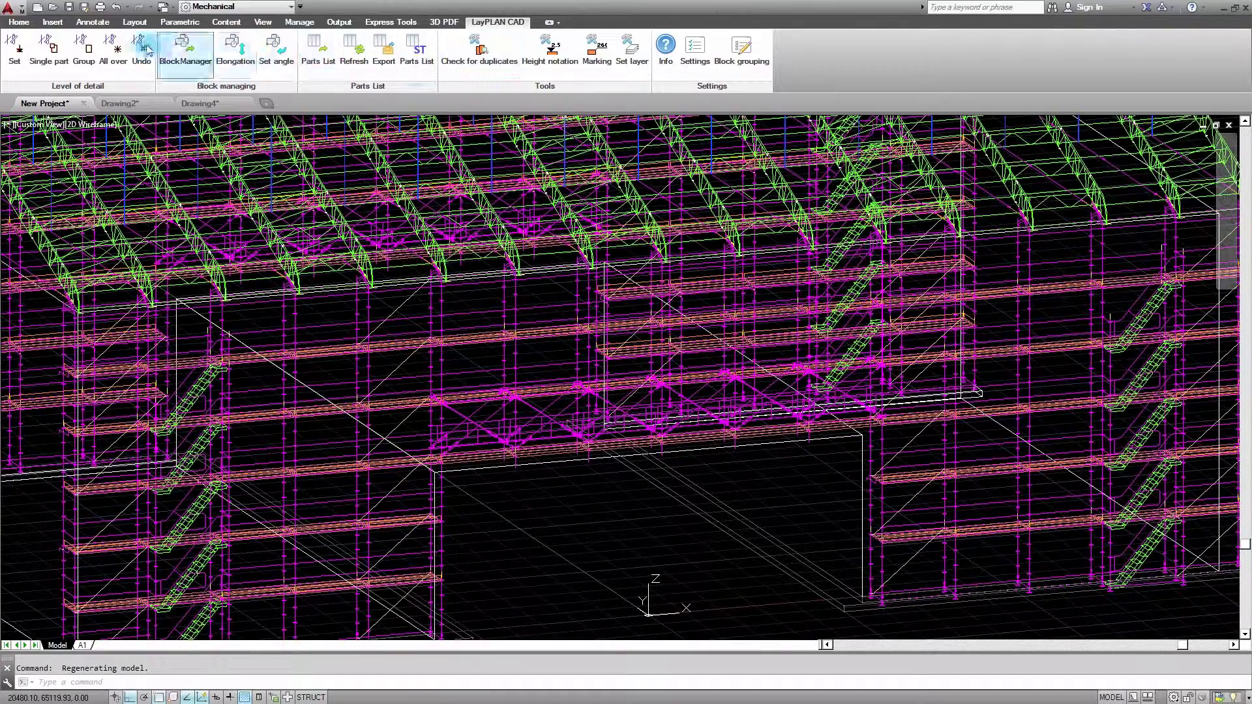
click(118, 50)
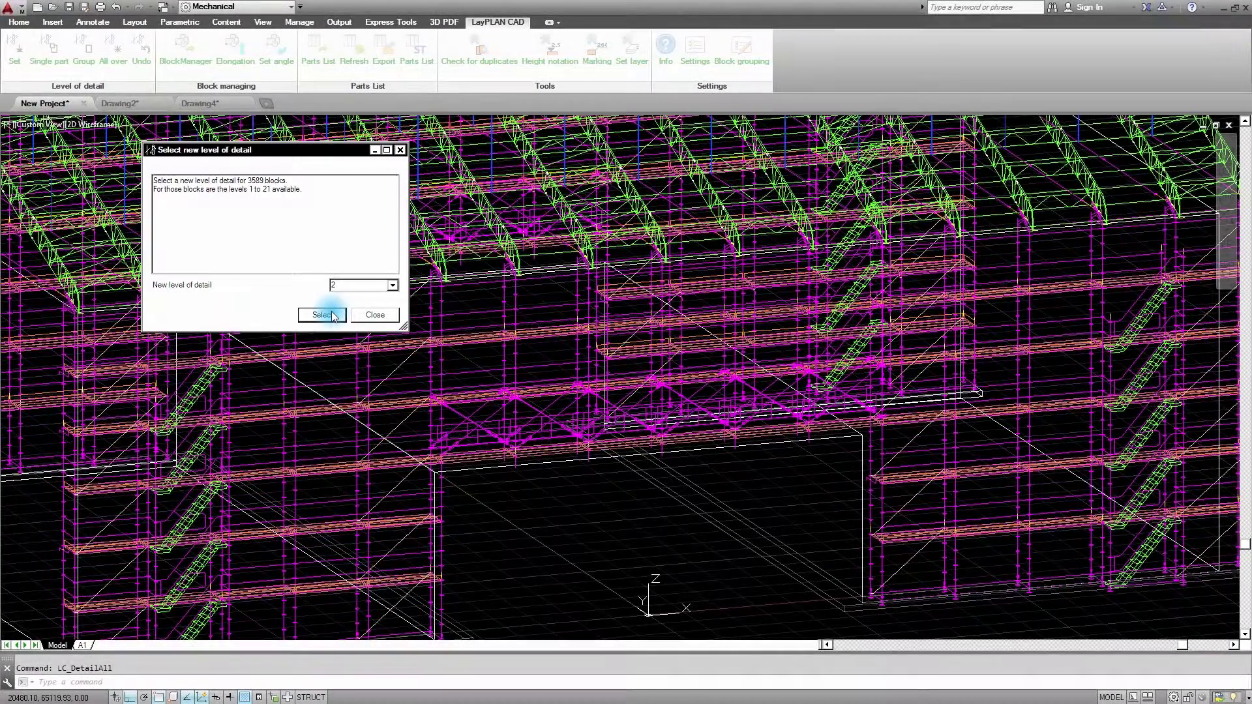
click(333, 316)
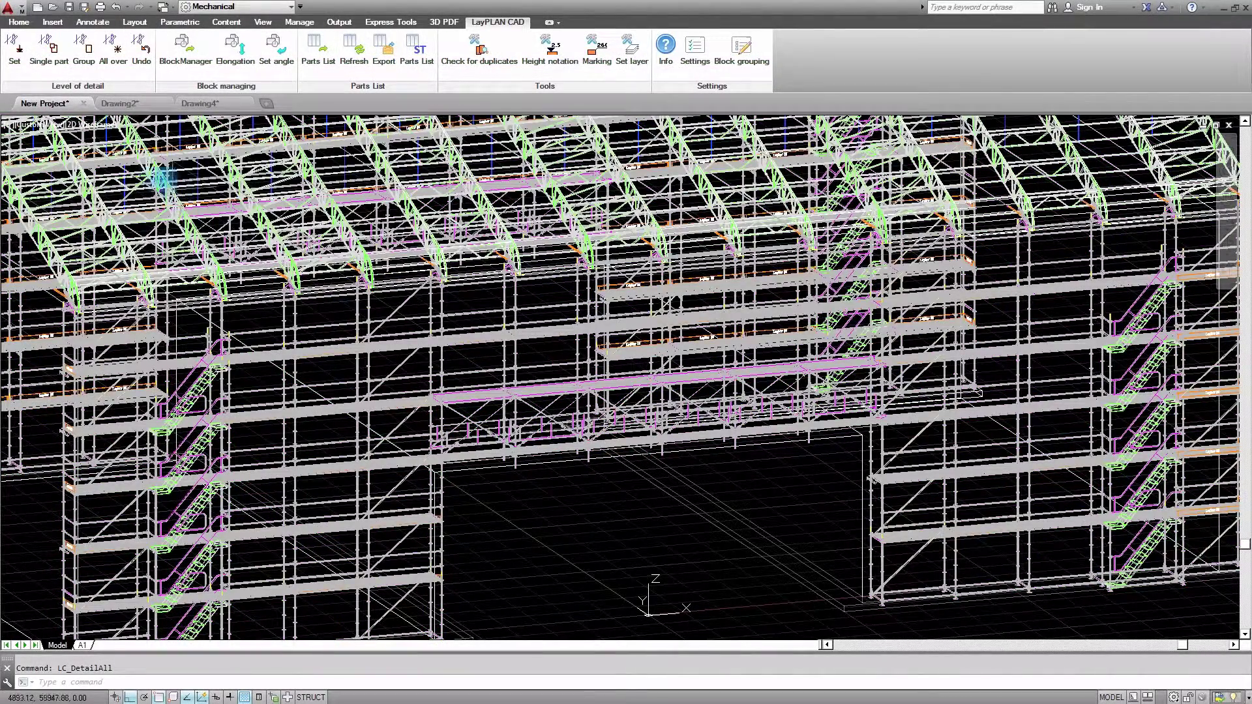
Switch to the Realistic visual style and zoom to fit the whole building
click(103, 131)
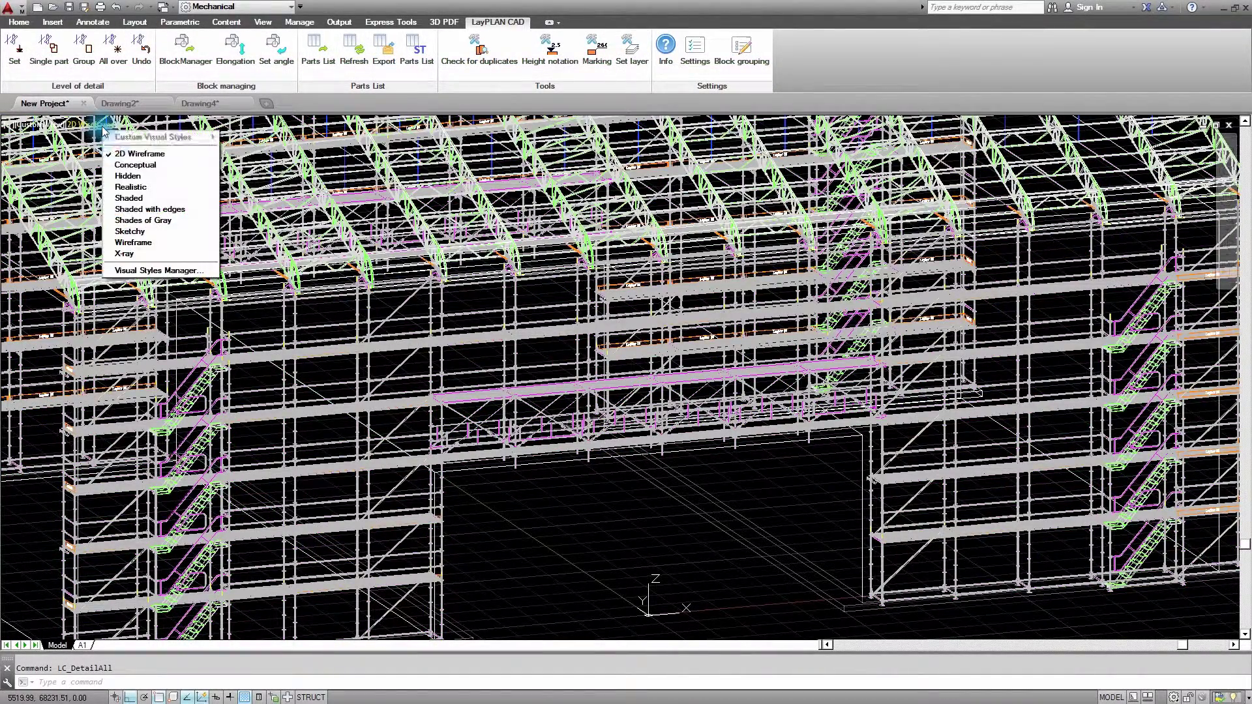
click(130, 187)
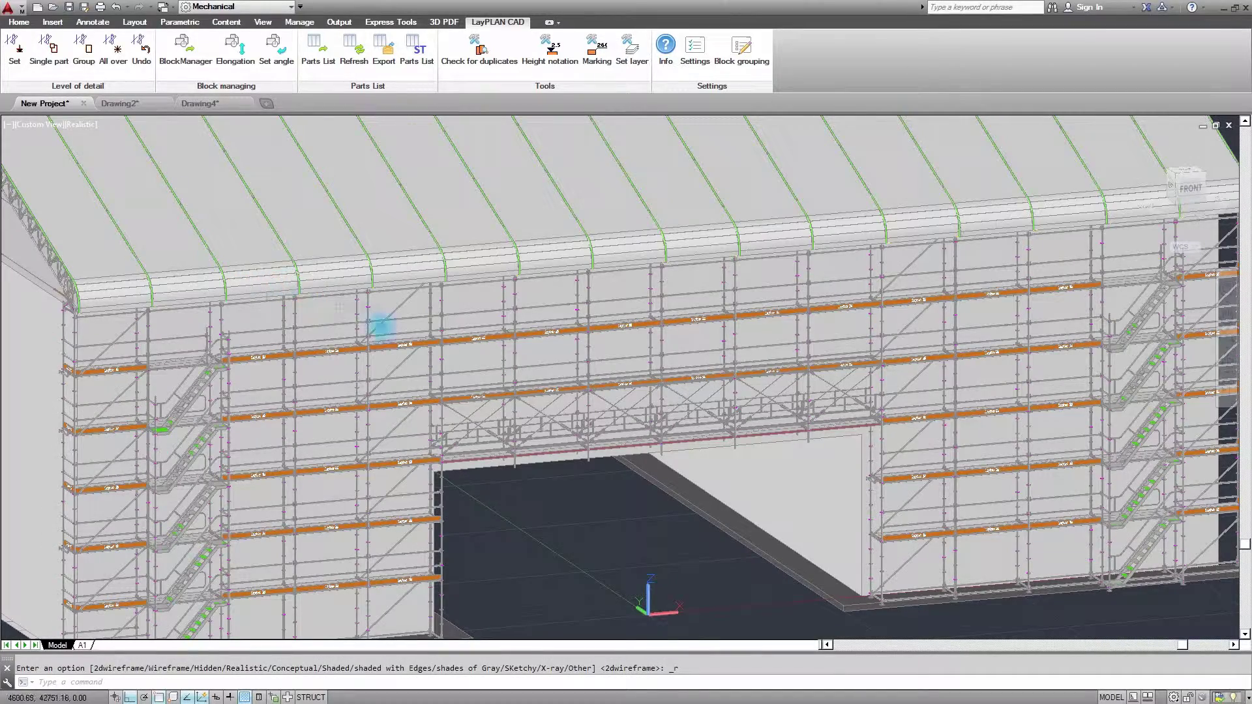
shift+middle_drag(647, 403, 787, 368)
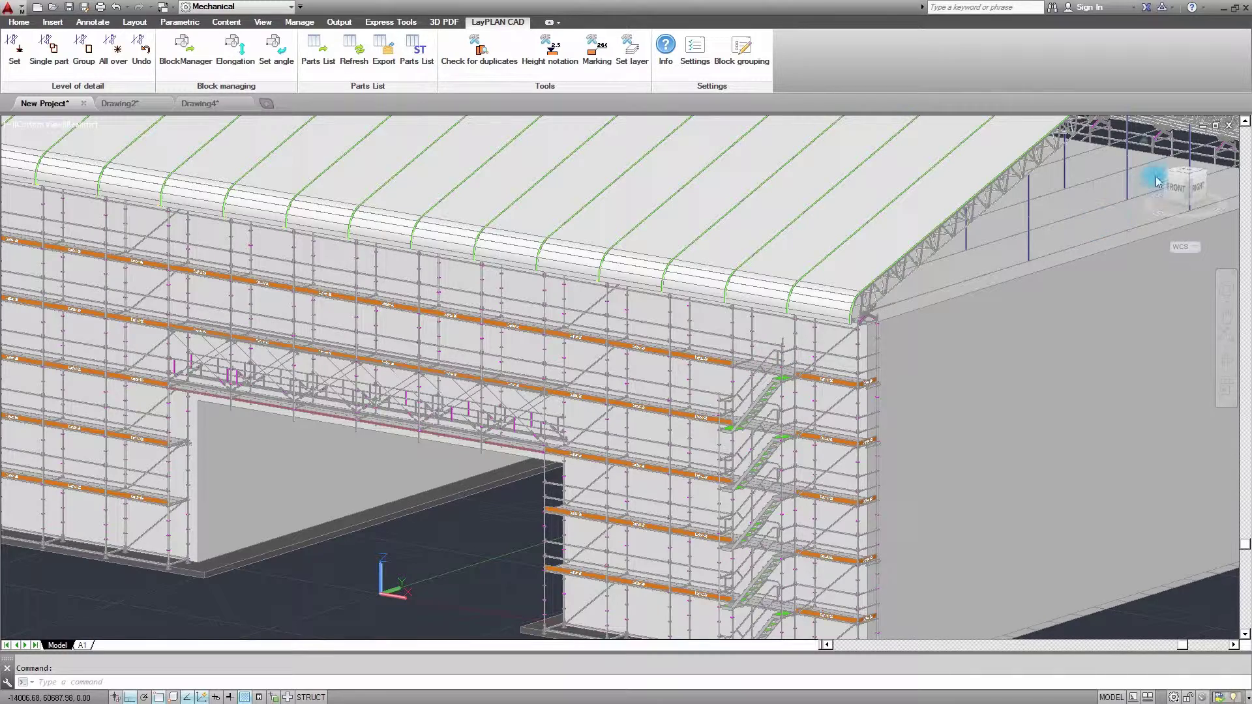
click(1146, 144)
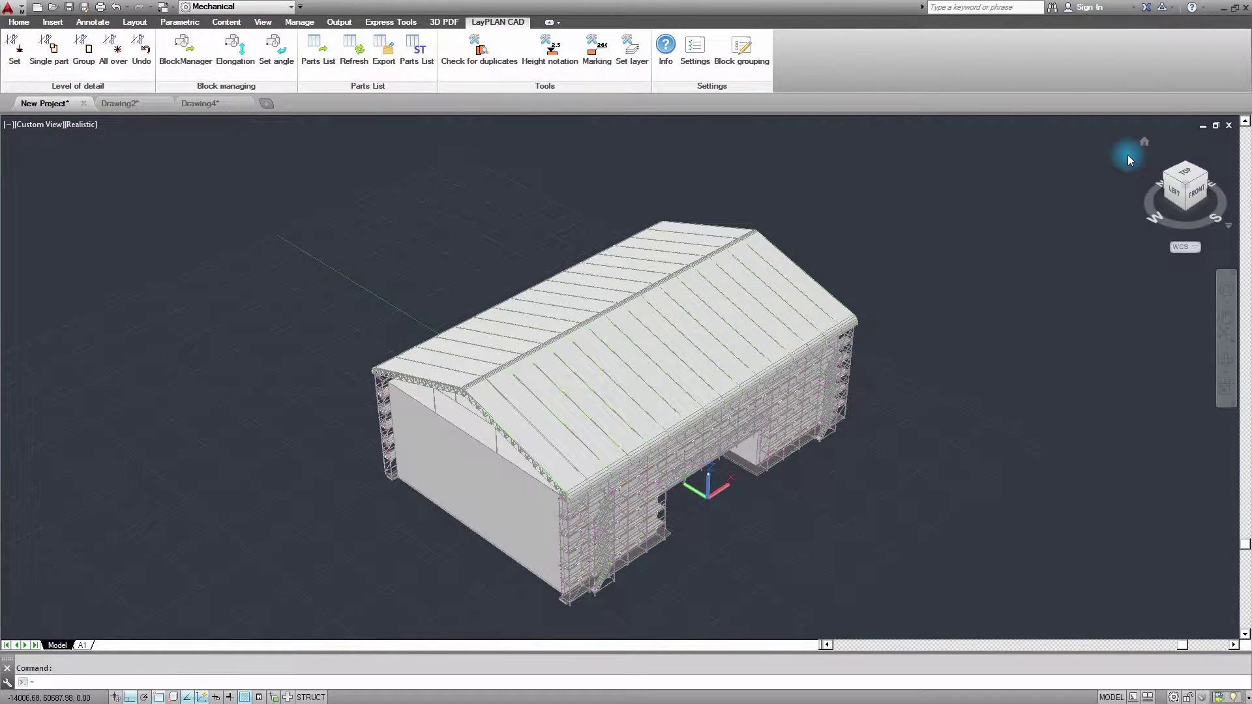
middle_click(1128, 155)
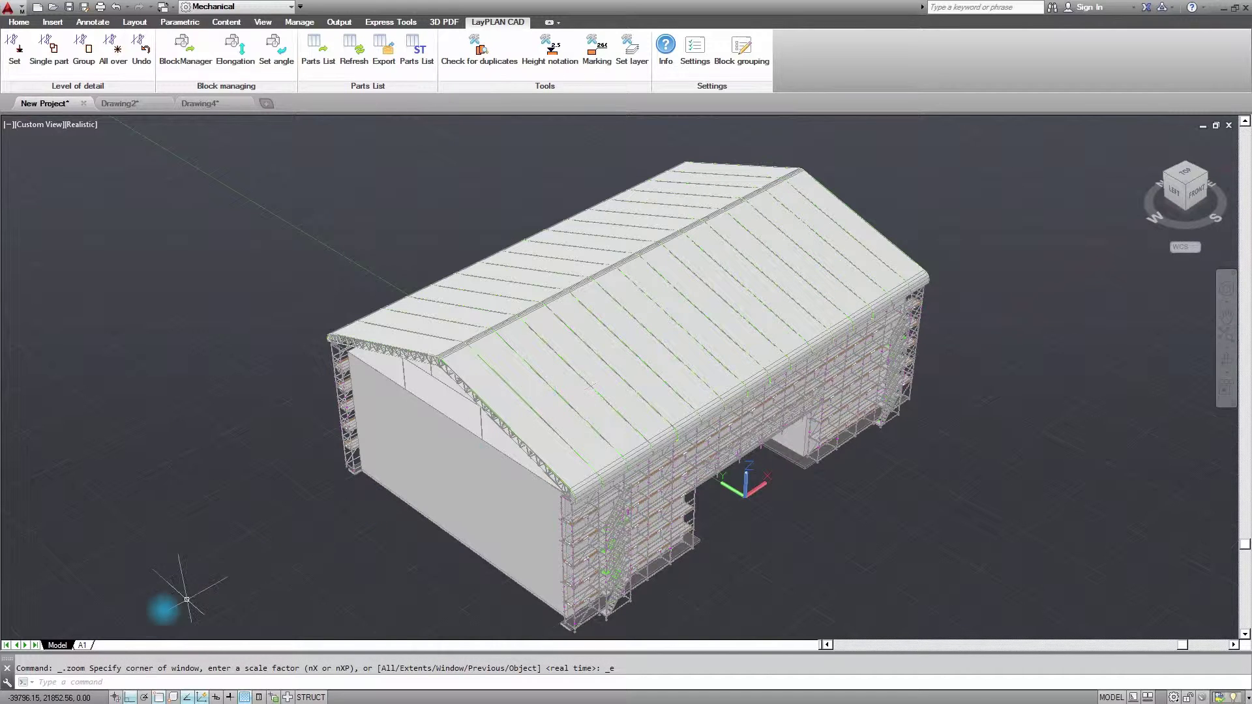
On the A1 layout, set the level of detail for the elevation and section viewports
click(82, 645)
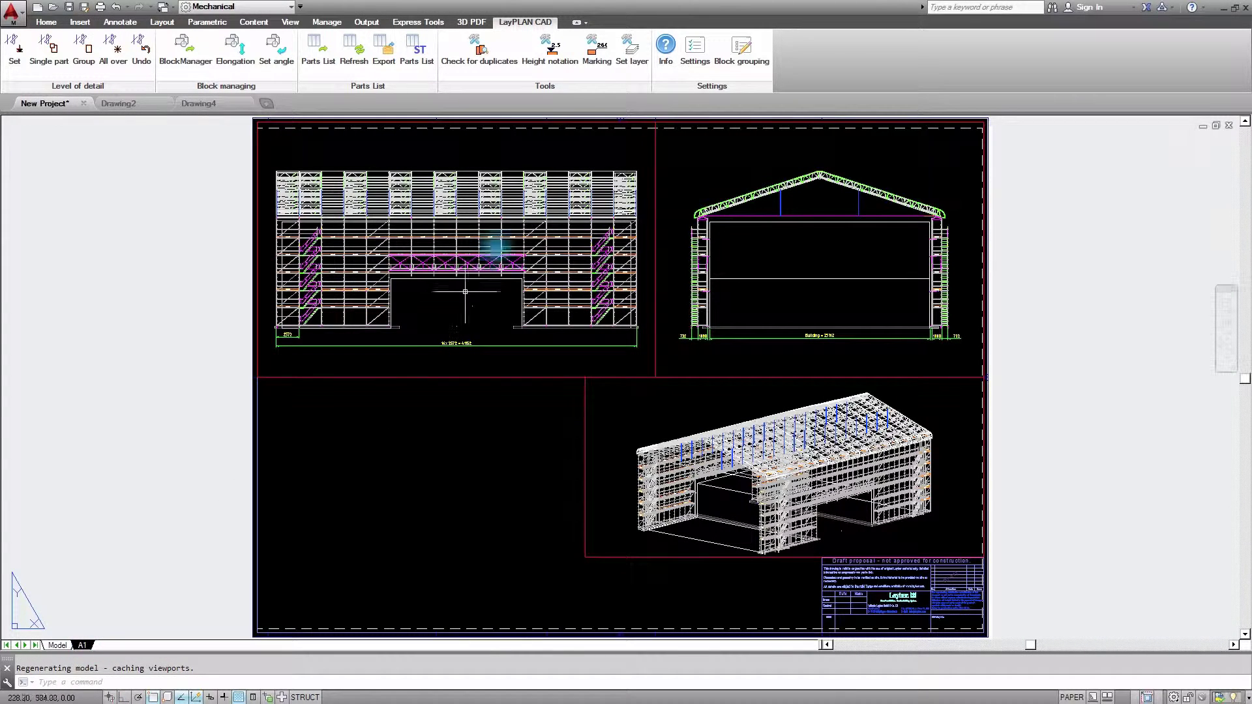
click(622, 58)
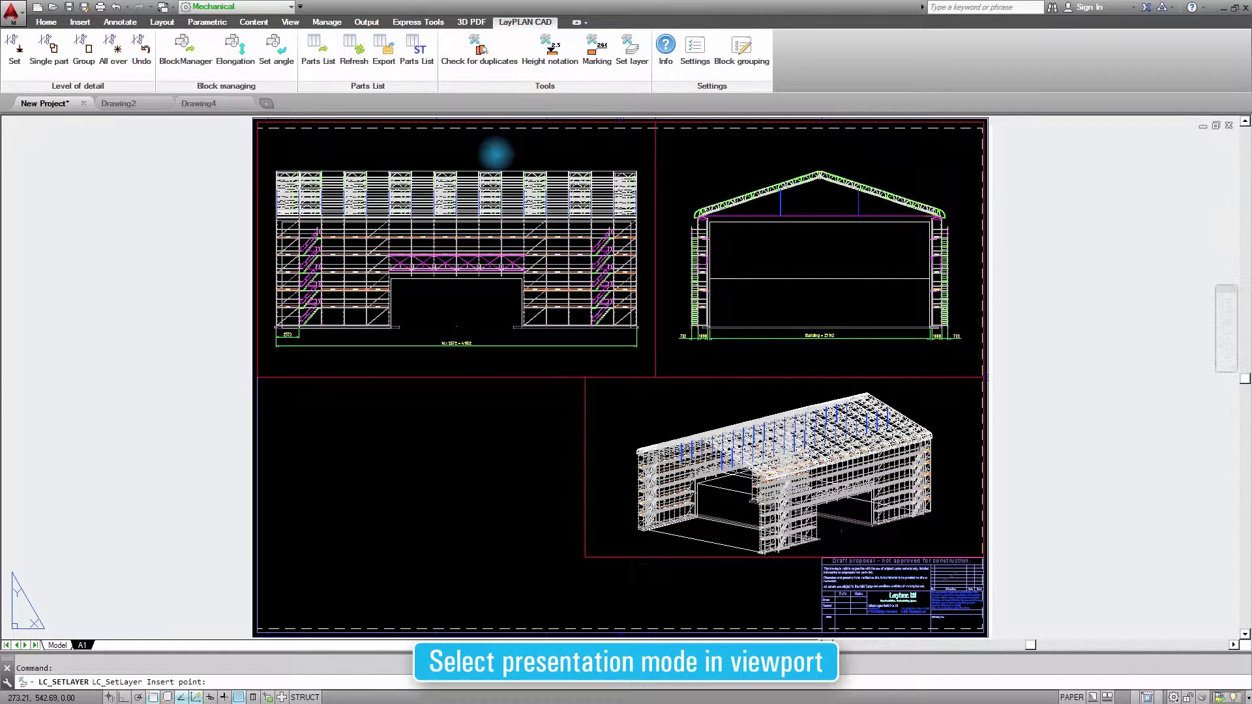
click(495, 153)
click(232, 171)
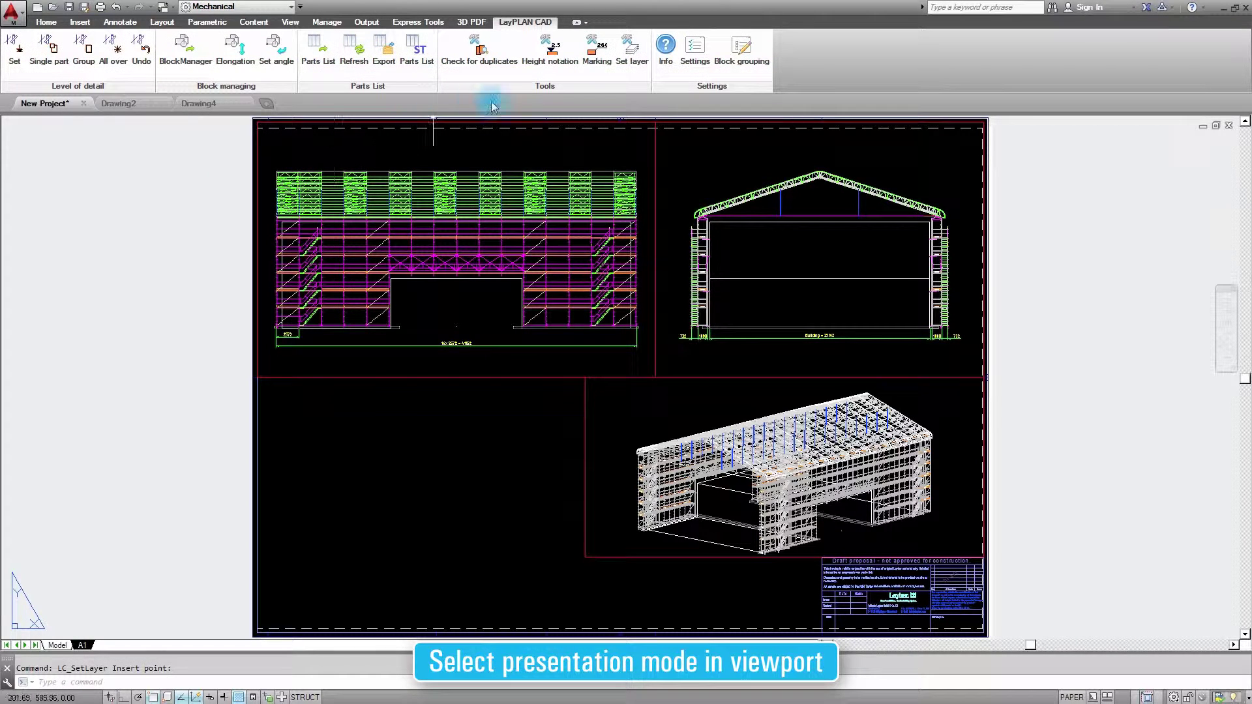
click(630, 55)
click(704, 168)
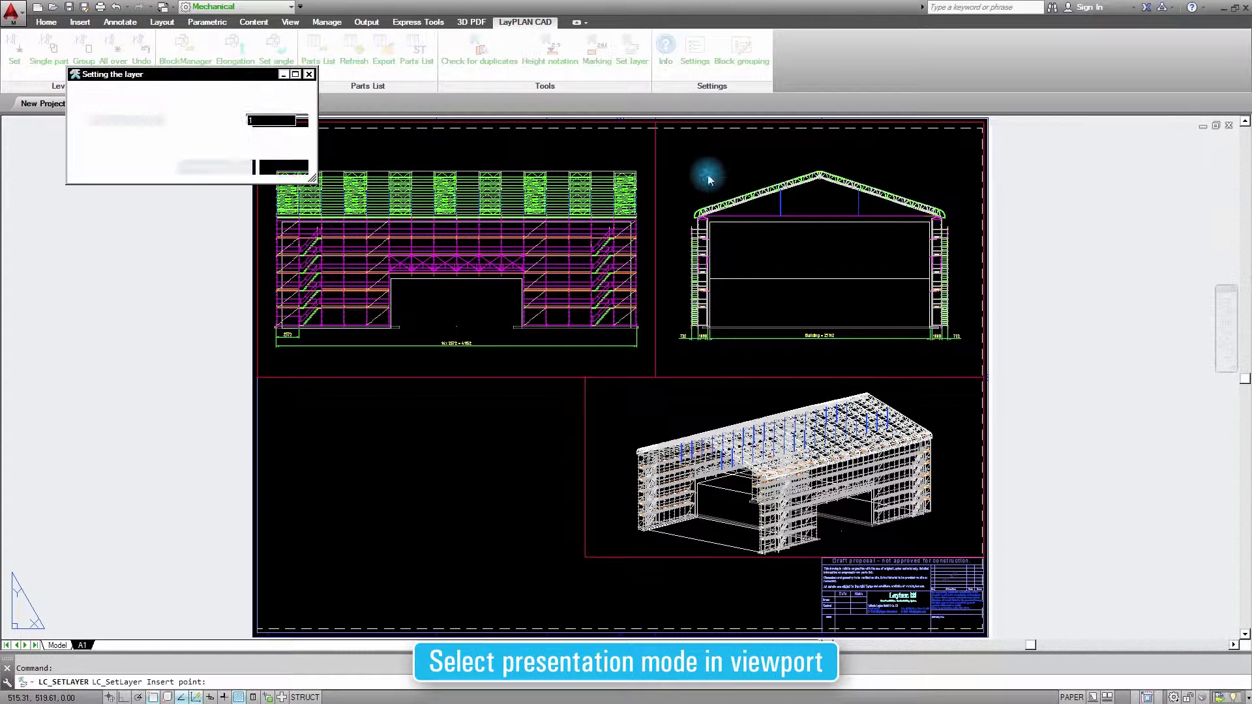
click(243, 171)
Set the 3D viewport to level of detail 2 and zoom into the elevation opening
click(629, 53)
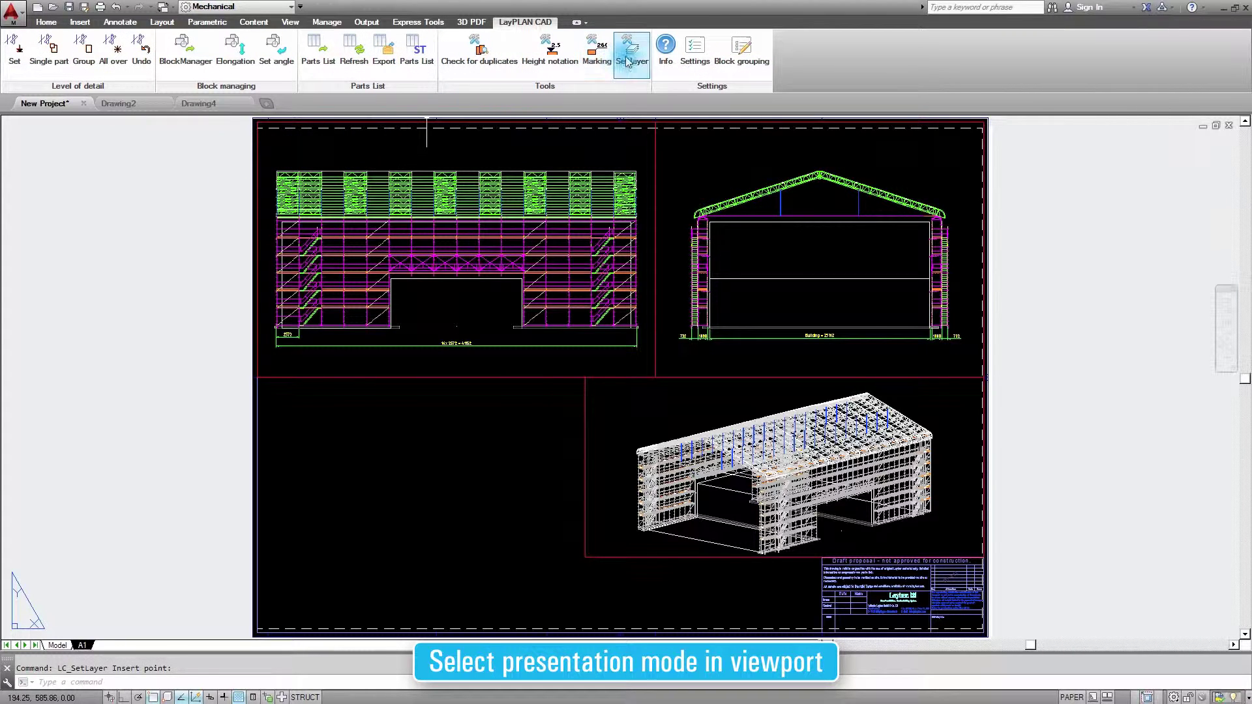
click(632, 418)
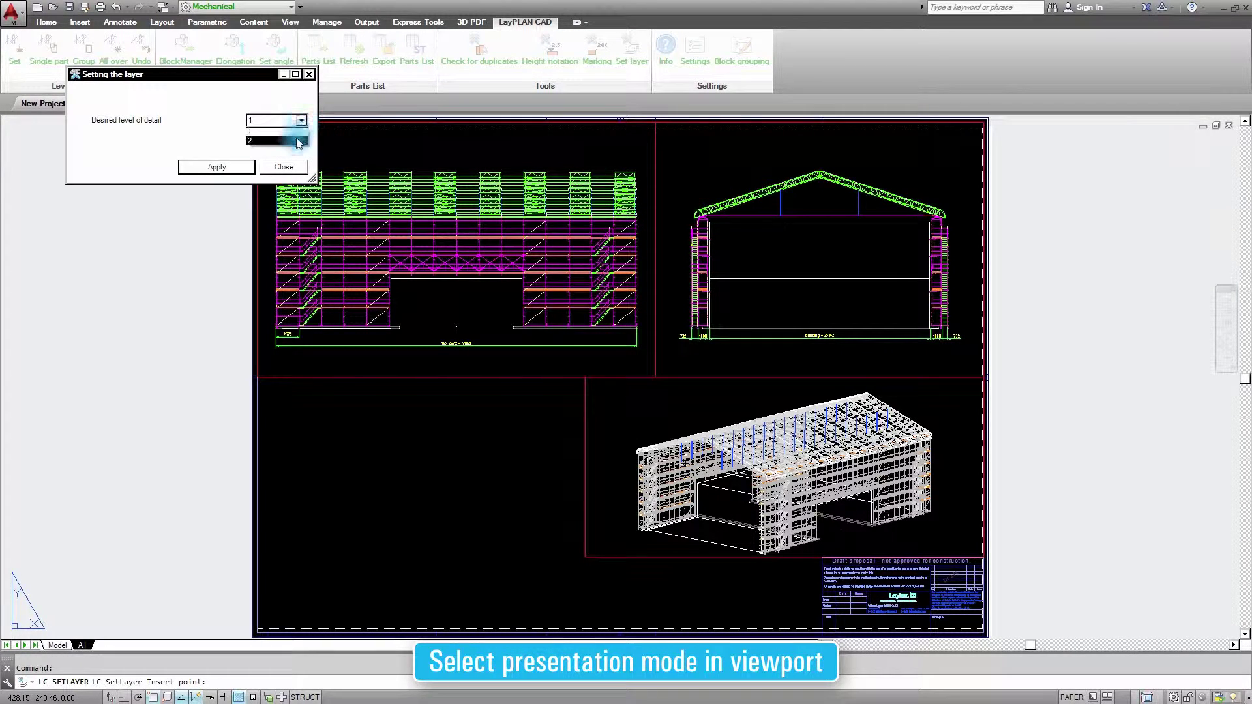
click(250, 166)
scroll(433, 301, up, 5)
middle_drag(433, 304, 431, 342)
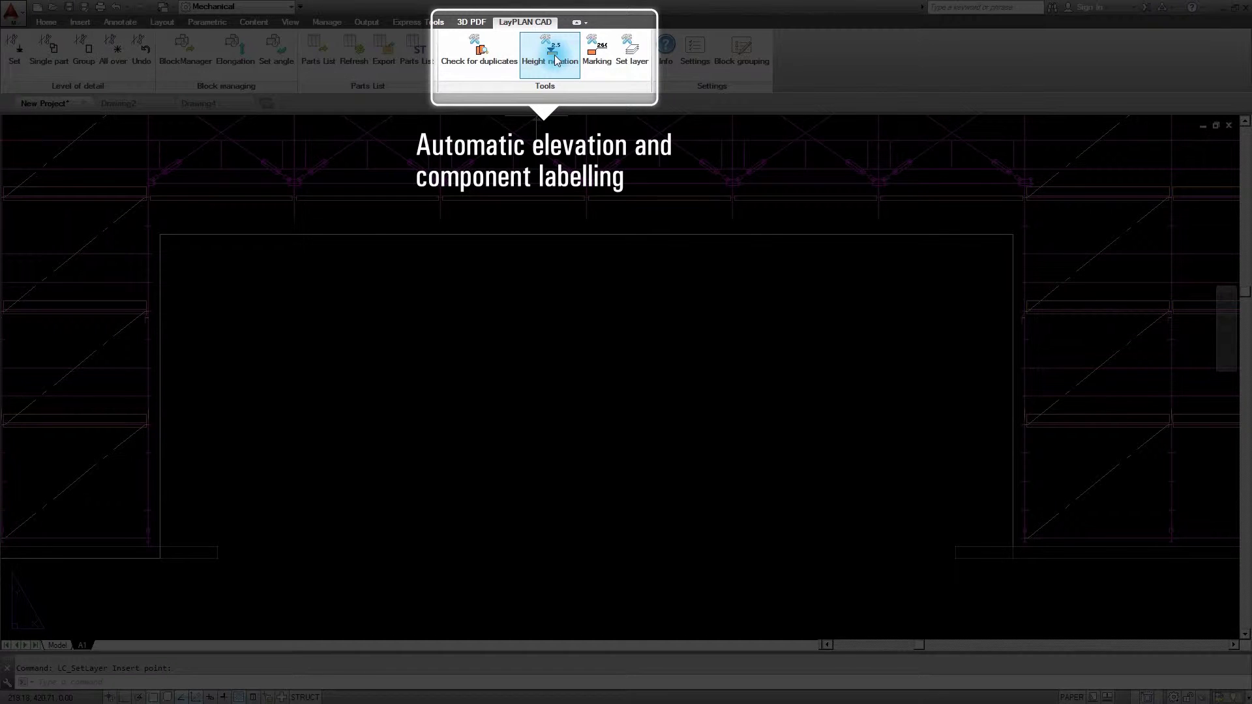
Add ±0.00 m and +5.70 m height marks at the opening's base and top
click(557, 60)
click(218, 558)
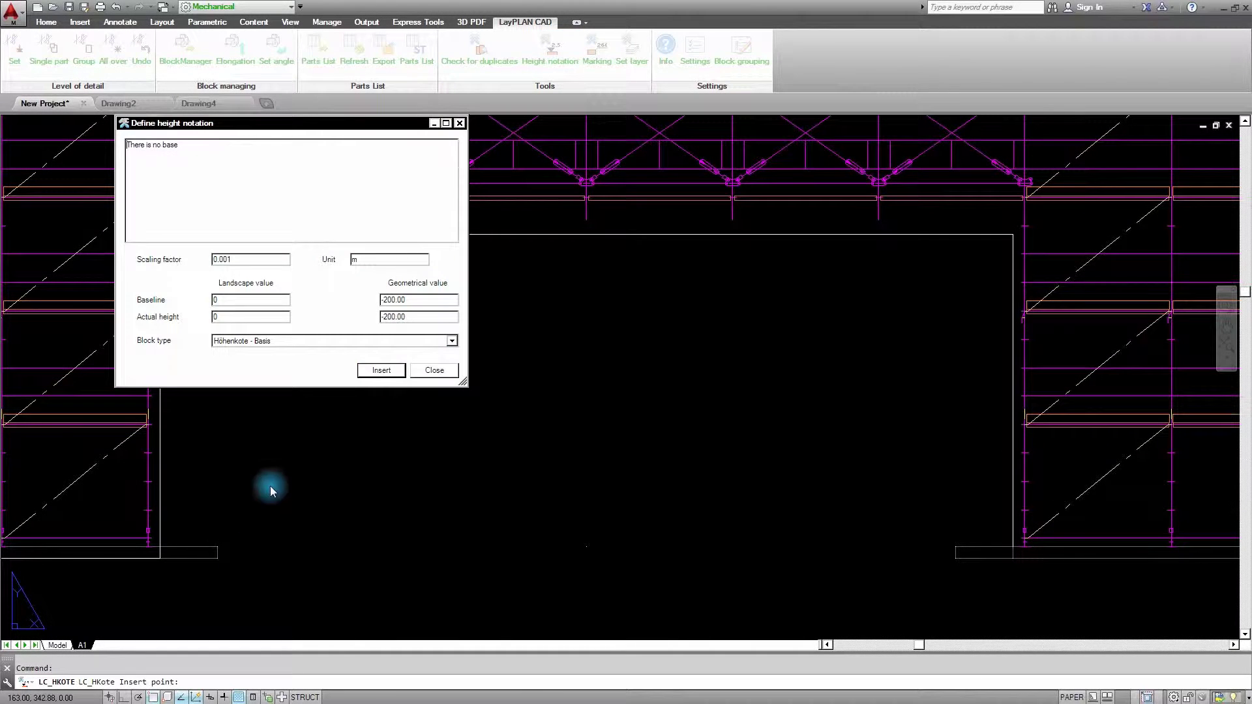
click(370, 376)
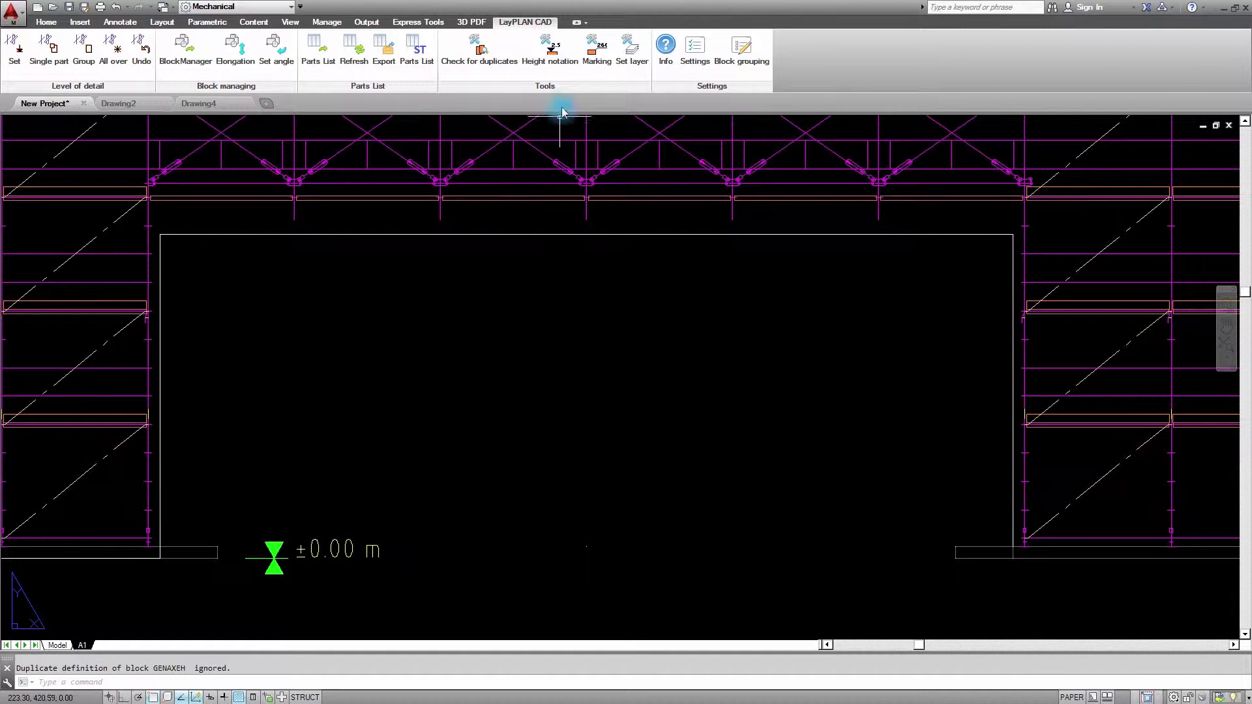
click(564, 72)
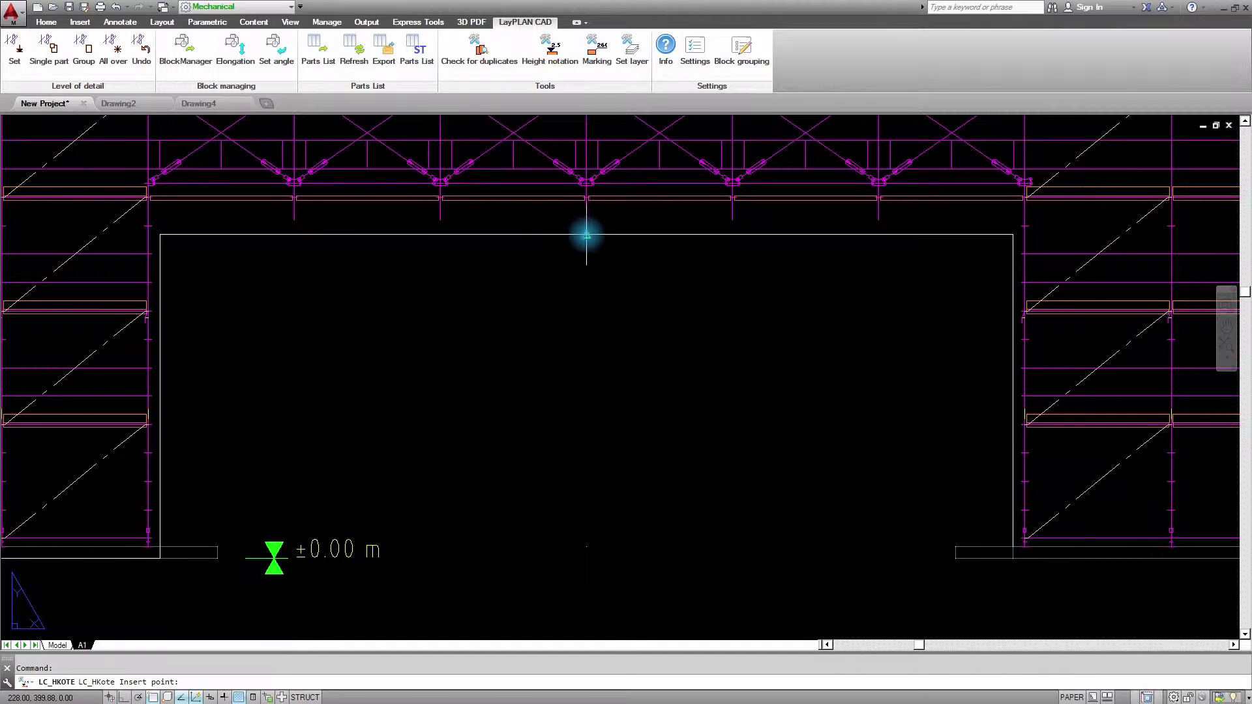
click(587, 235)
click(422, 358)
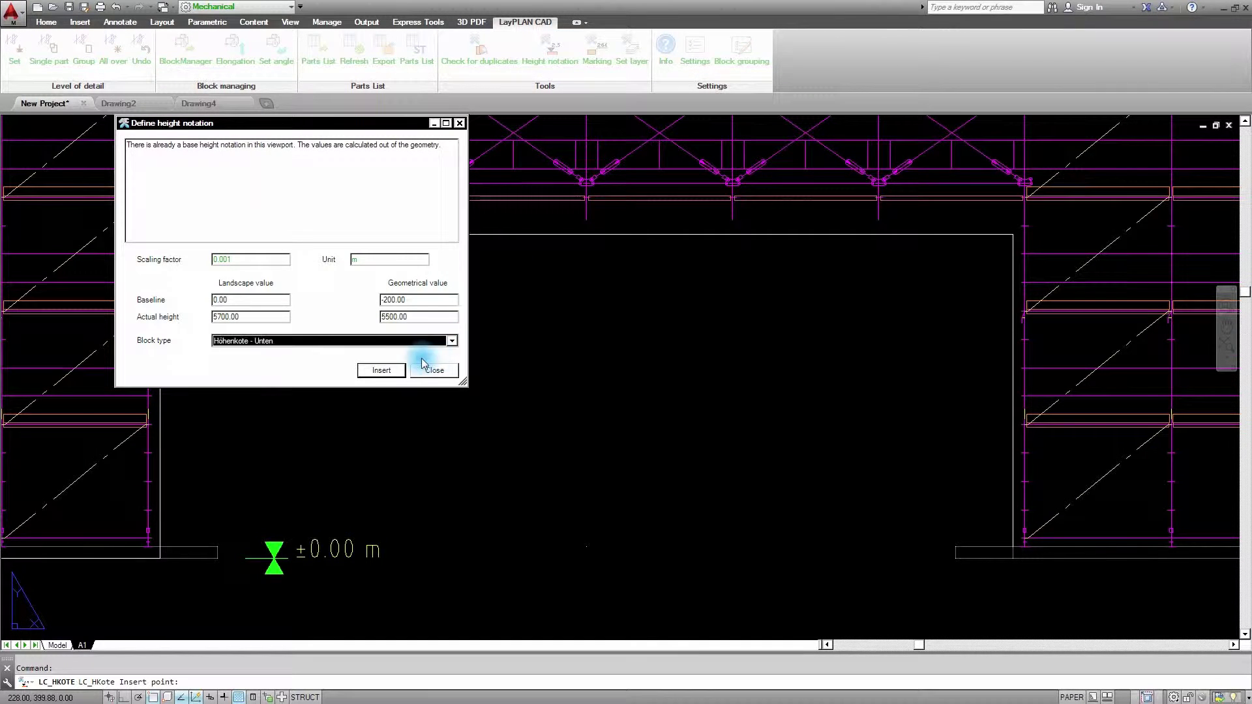
click(382, 370)
mouse_move(405, 372)
middle_down()
mouse_move(439, 467)
mouse_move(433, 511)
middle_up()
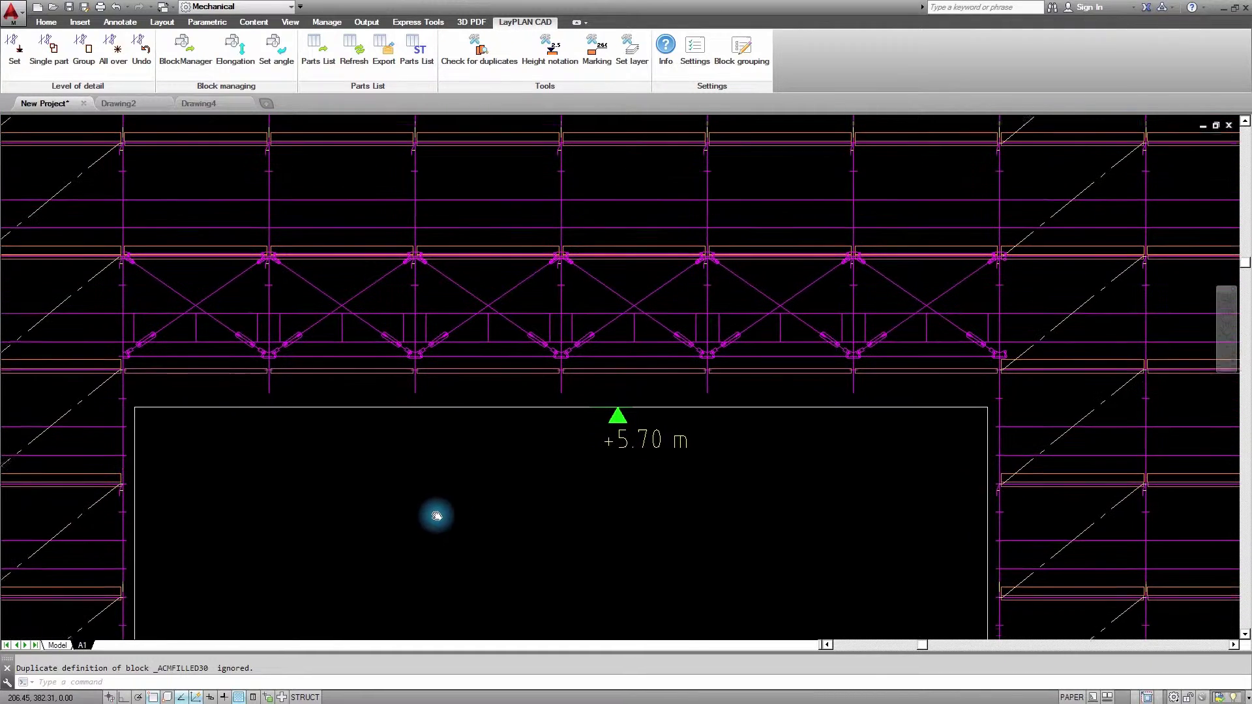
Label the 2646210 tension bar with a leader inside the opening, then show the whole sheet
click(596, 49)
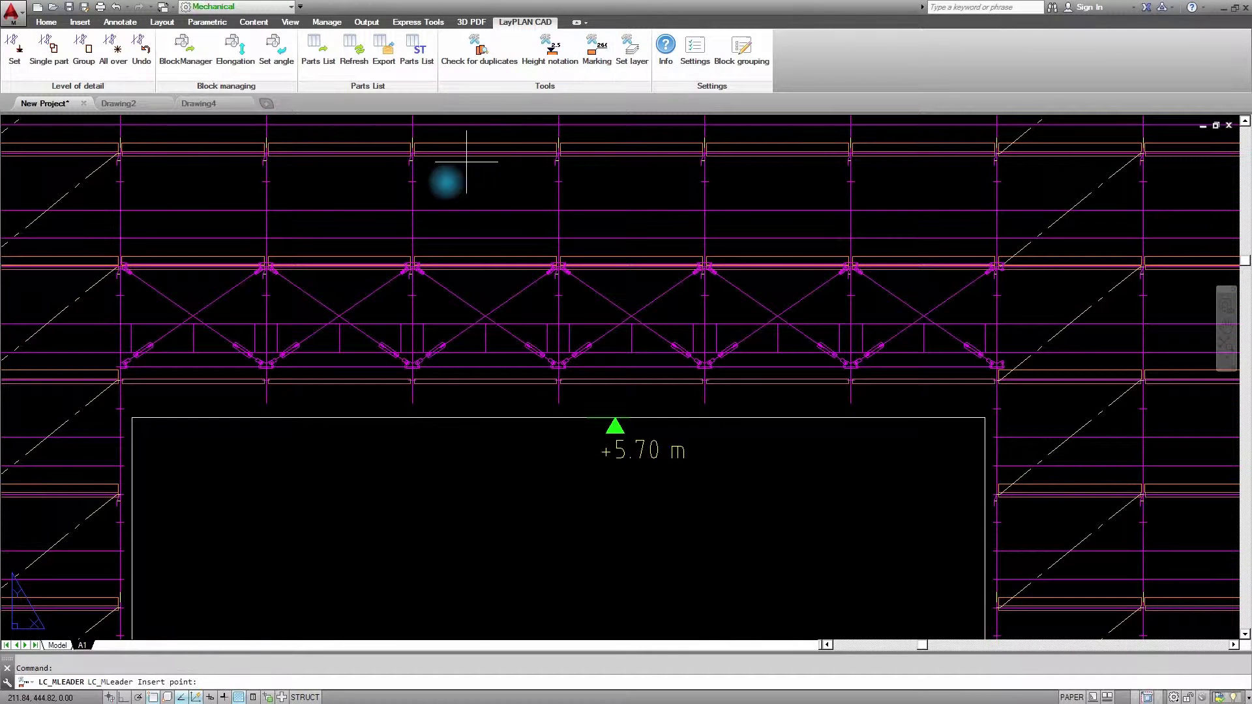
click(367, 298)
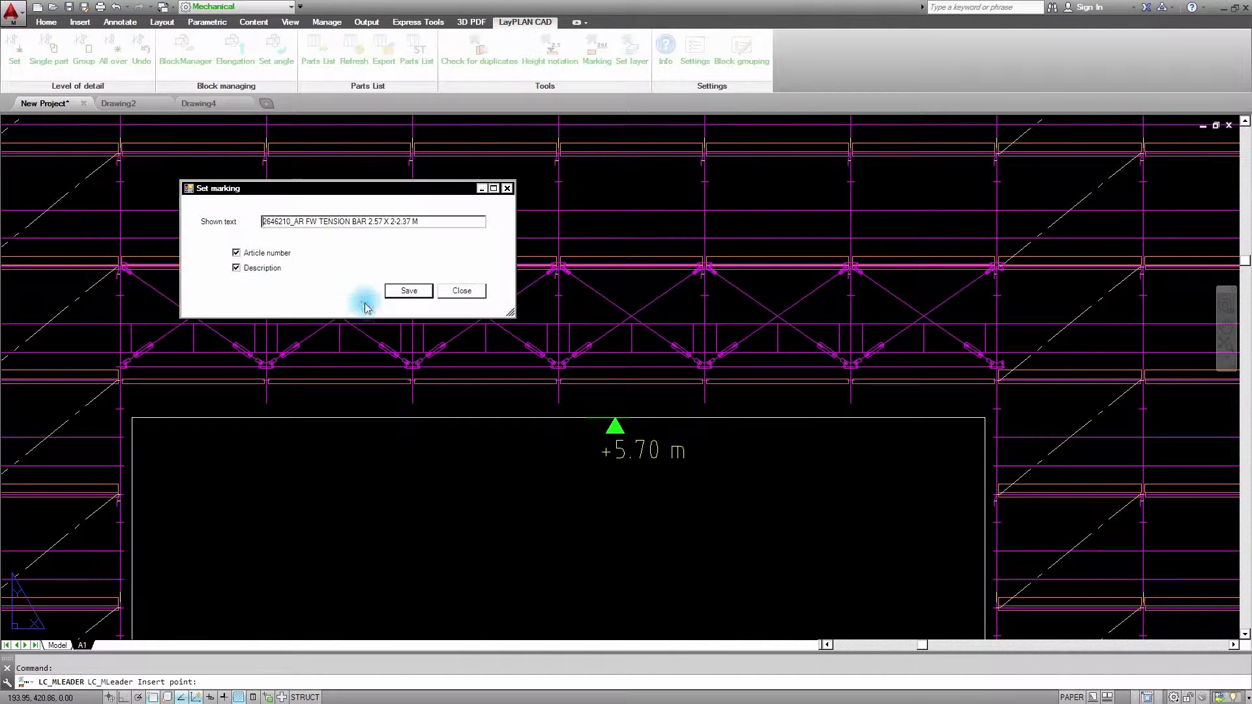
click(408, 292)
middle_drag(405, 531, 391, 358)
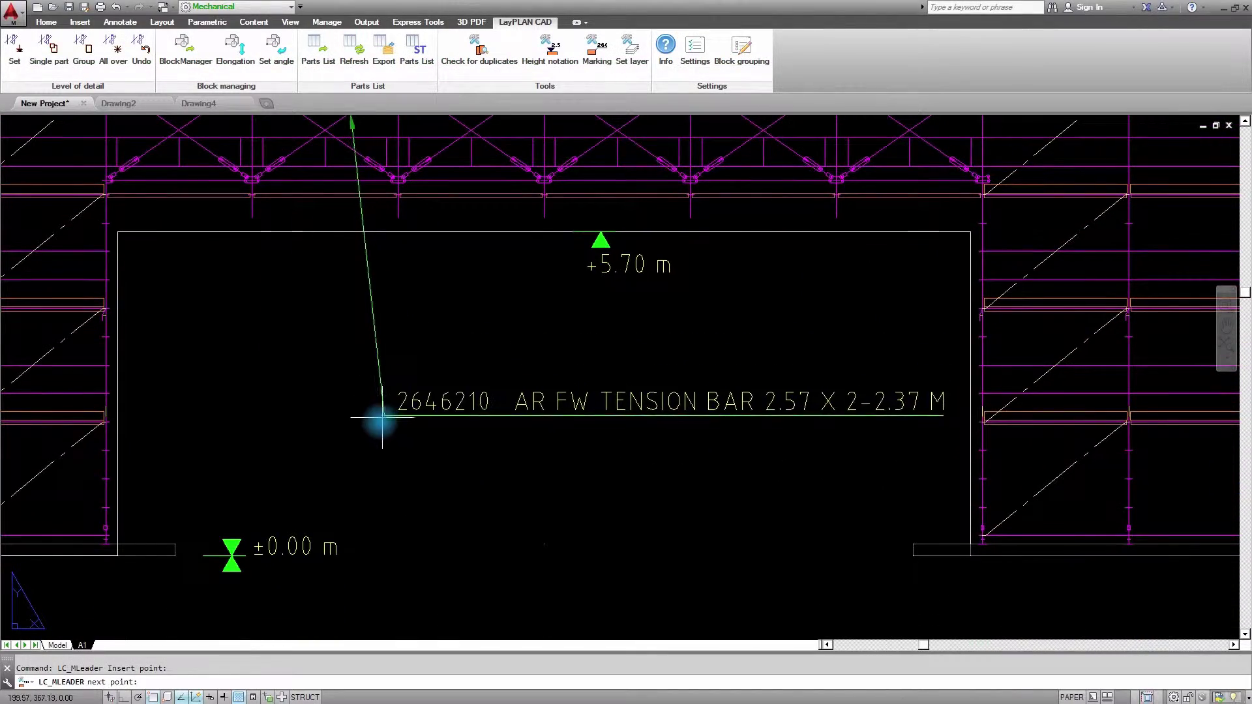
click(379, 427)
middle_click(364, 167)
middle_click(363, 166)
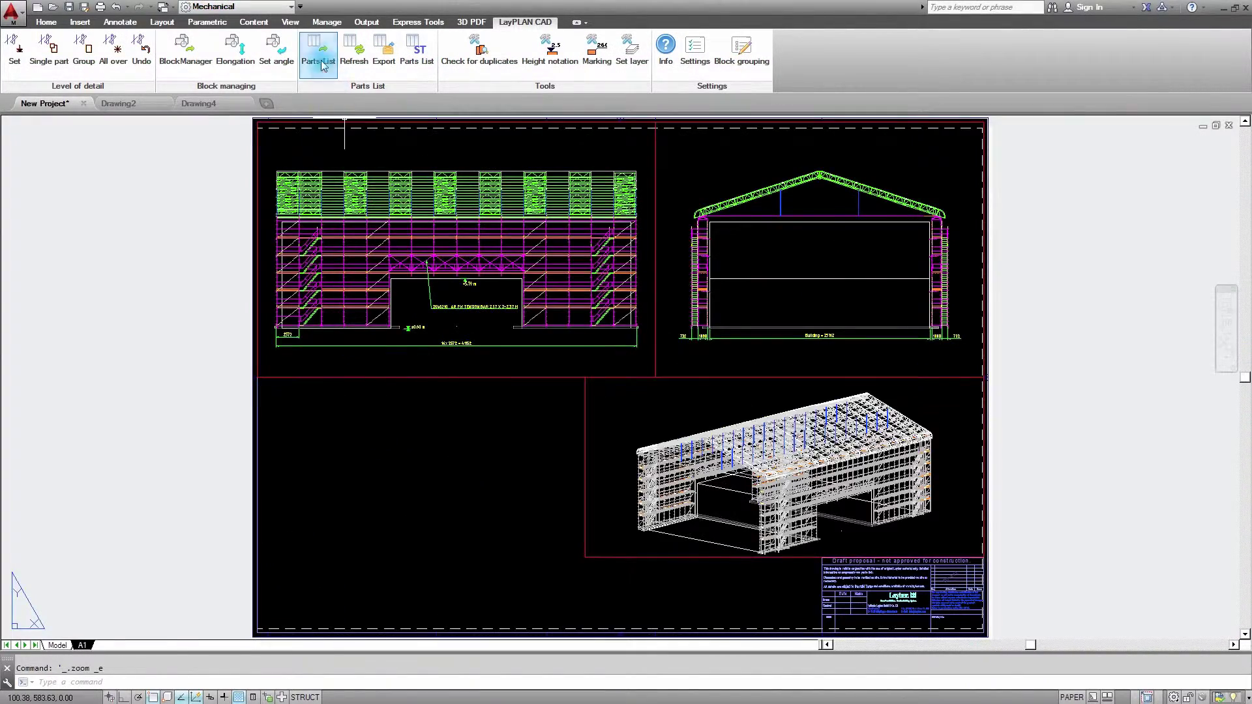
Insert the parts list table on the A1 sheet and export it to MaterialManager
click(322, 66)
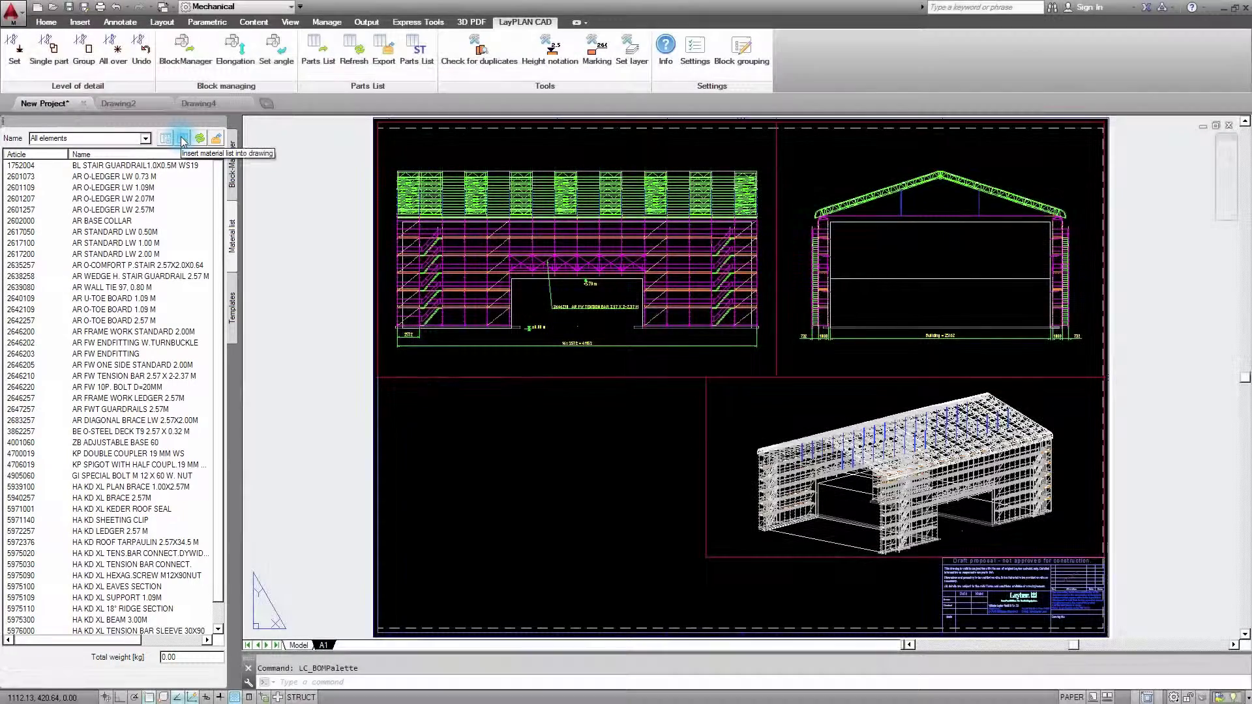
click(182, 139)
click(378, 378)
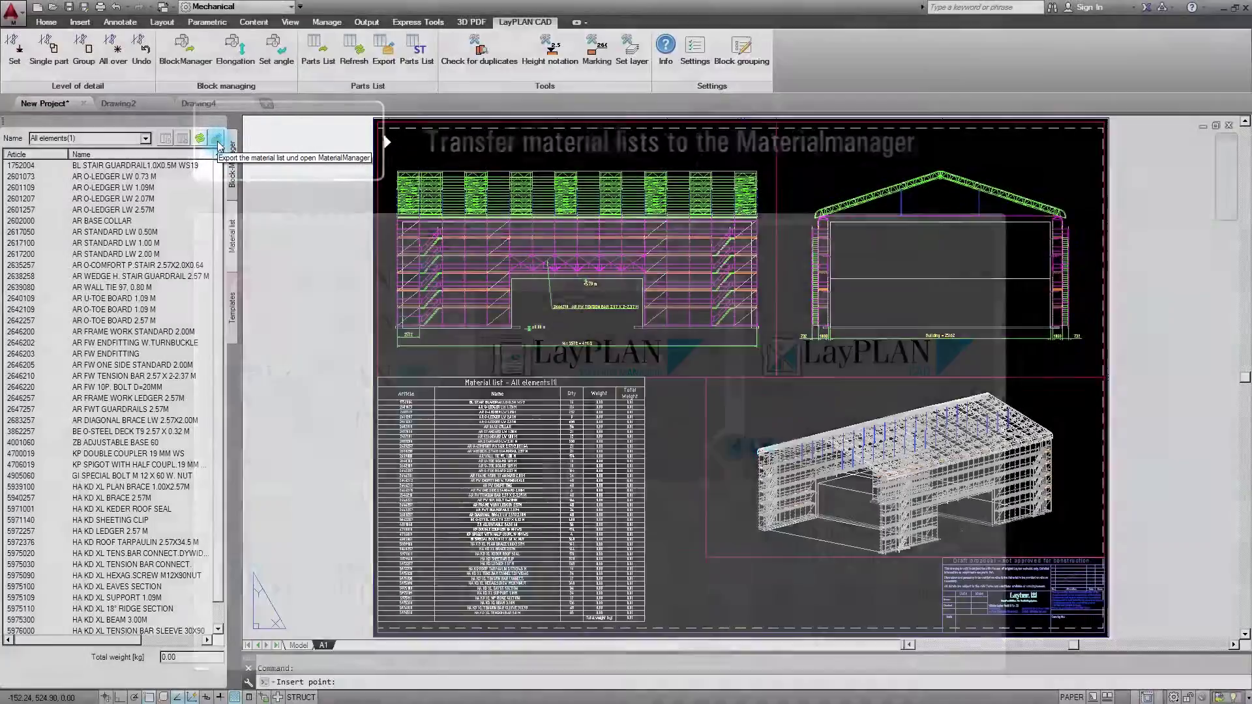
click(218, 146)
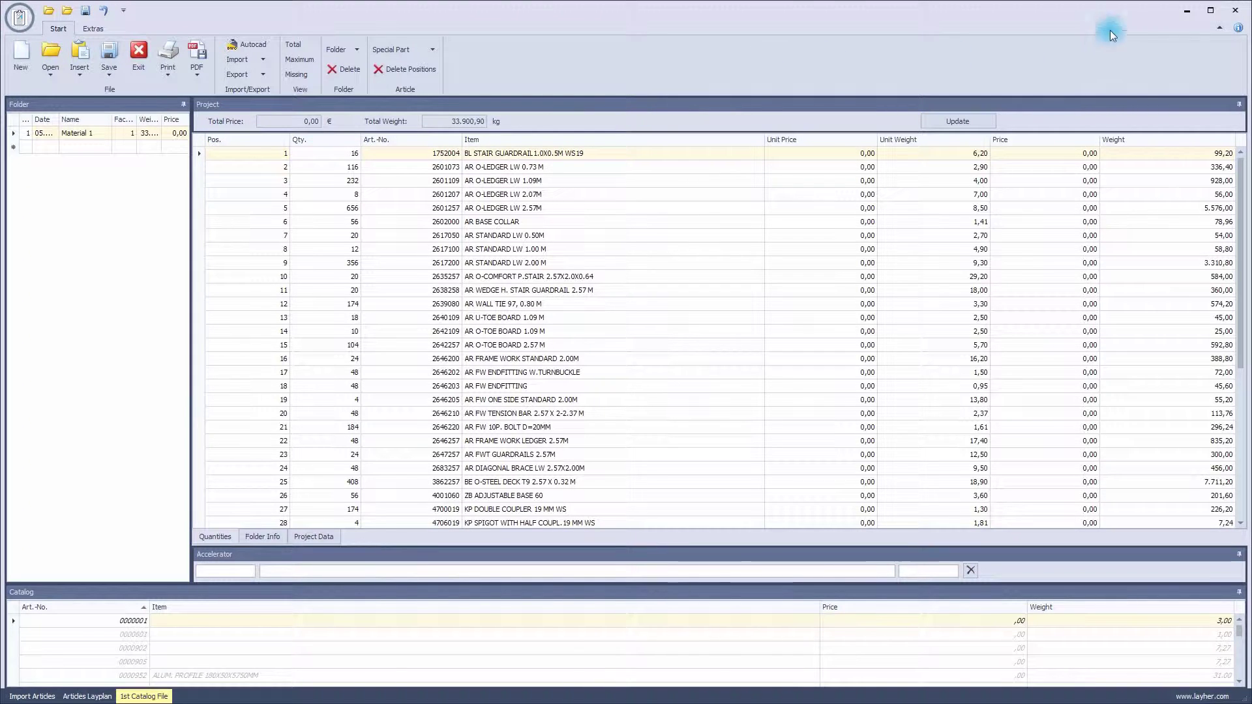
Close MaterialManager after reviewing the 33,900.90 kg list to return to the model
click(1186, 12)
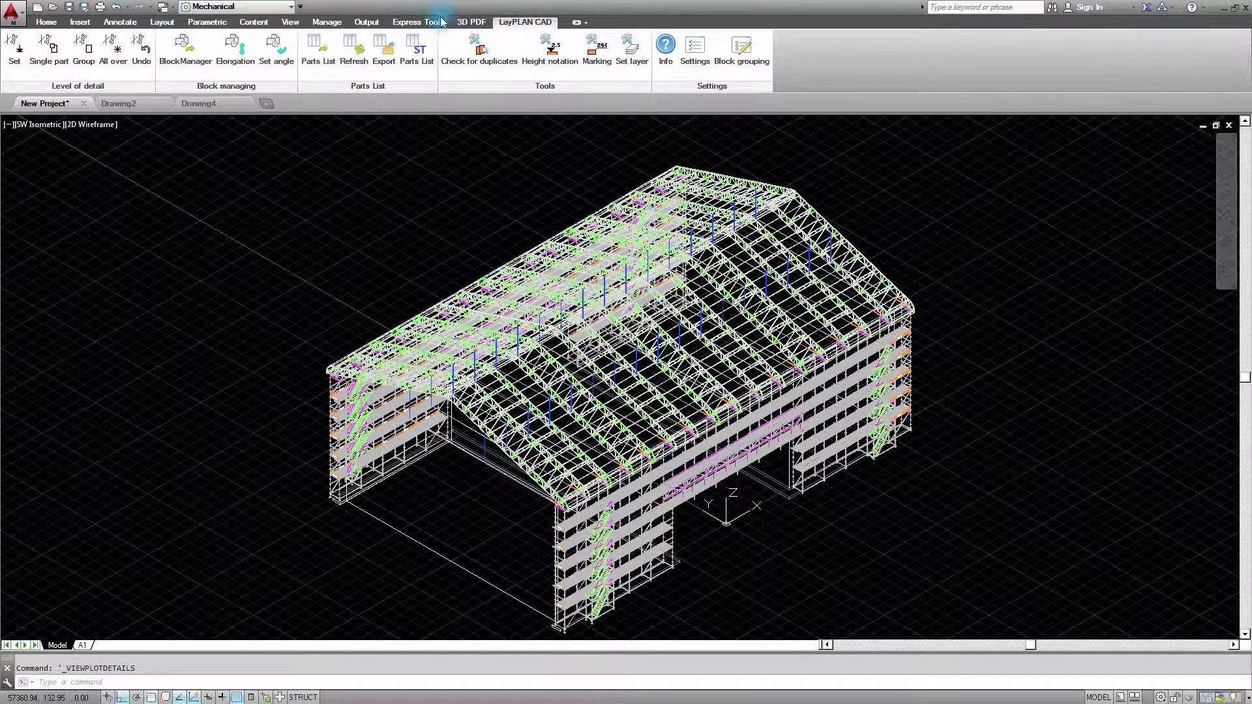
Export the model as New Project.pdf from the 3D PDF tab
click(487, 25)
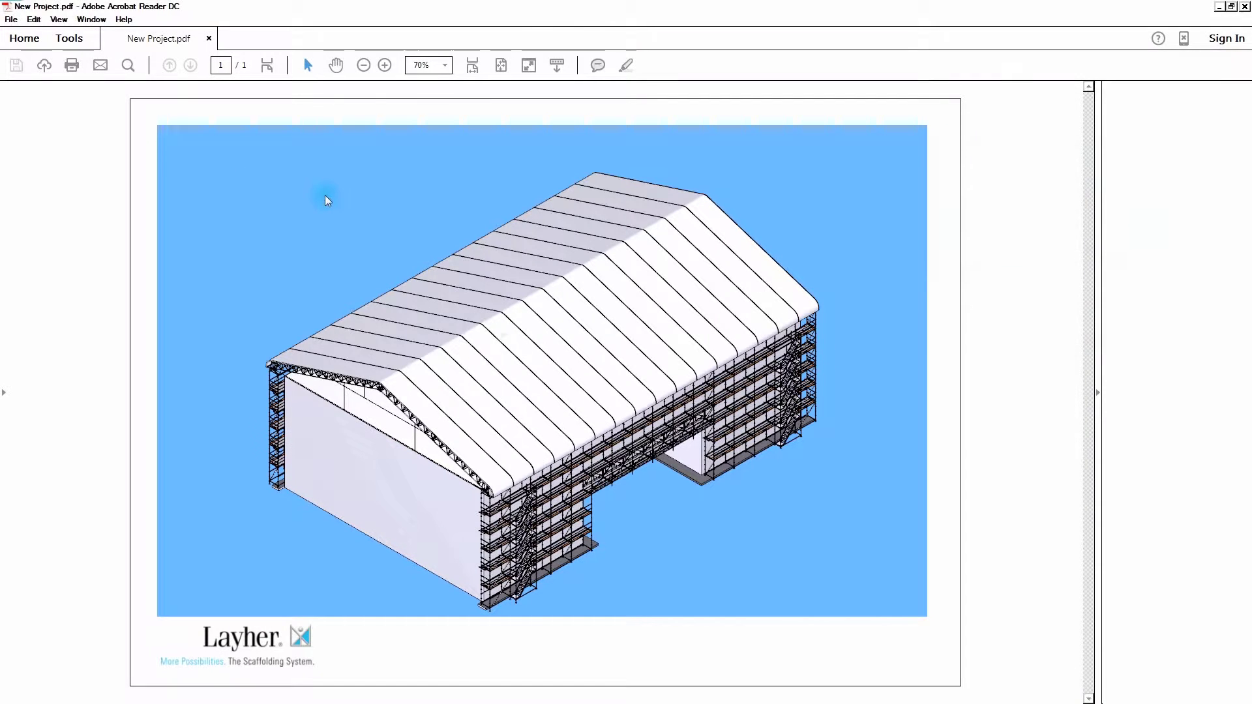
View the 3D hall full screen, zoom in, and orbit to the long side and roof
right_click(328, 203)
click(384, 364)
scroll(713, 474, up, 3)
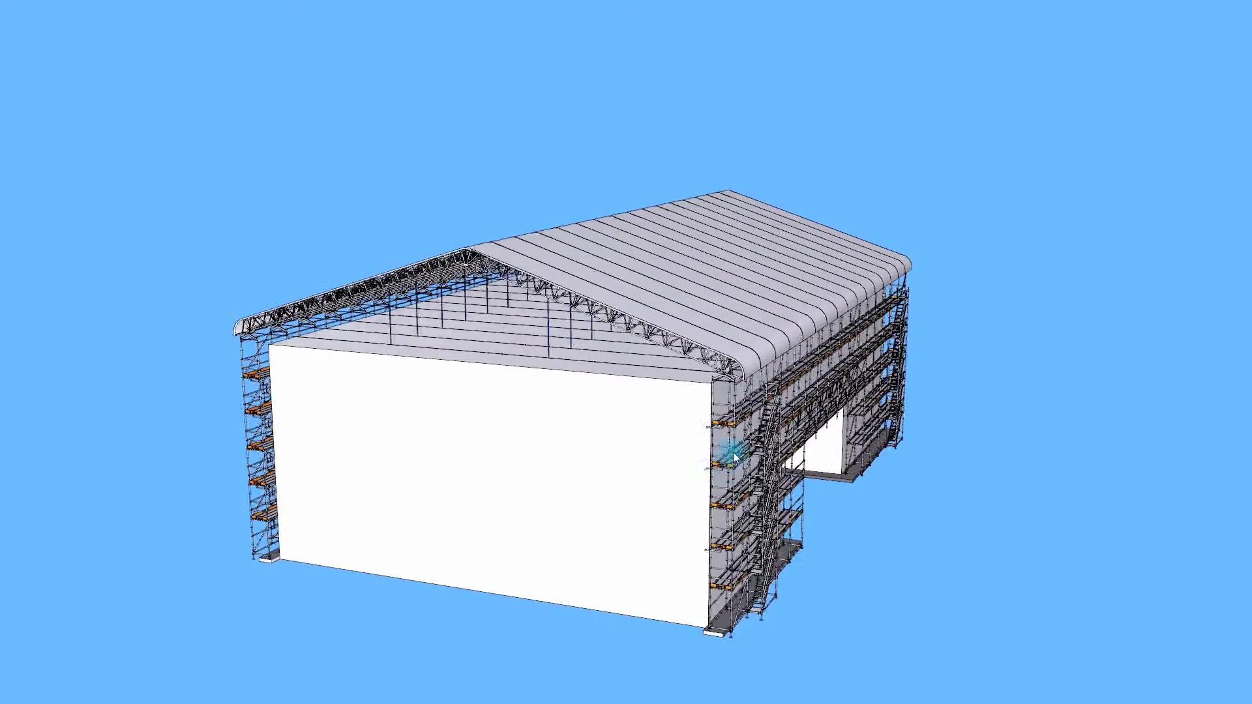
mouse_move(763, 413)
mouse_down()
mouse_move(510, 369)
mouse_move(648, 378)
mouse_up()
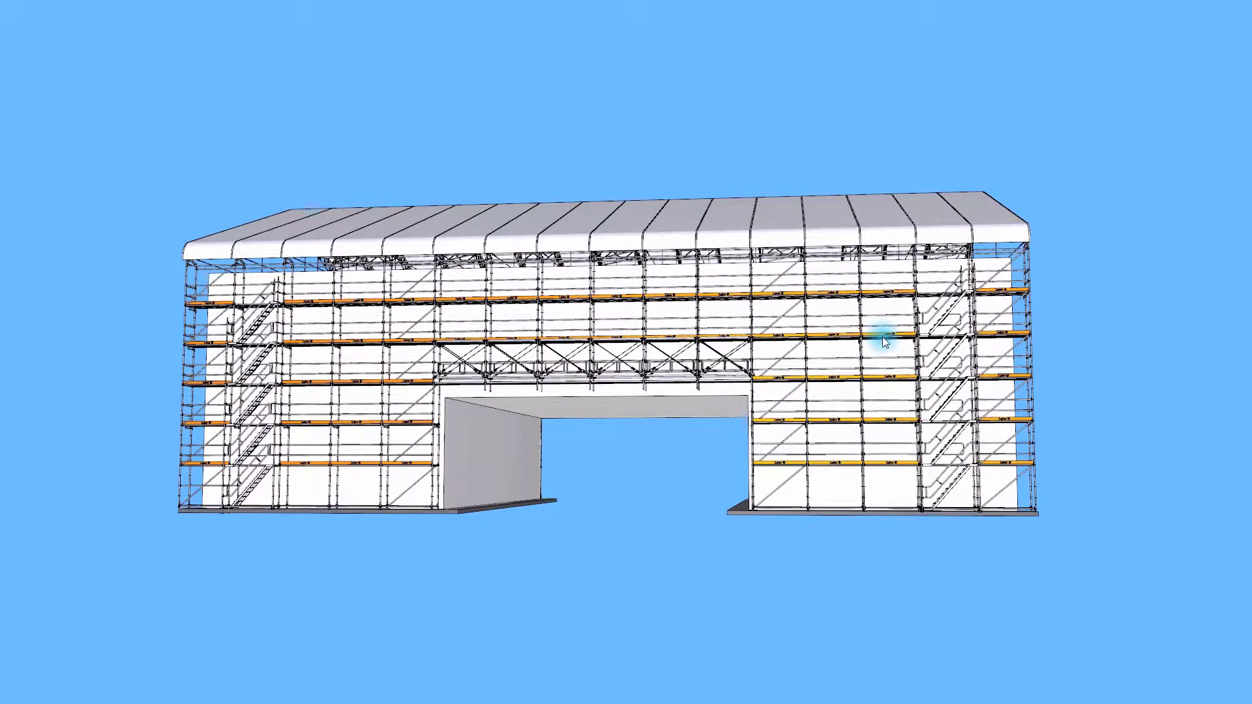
mouse_move(884, 342)
mouse_down()
mouse_move(774, 409)
mouse_move(937, 462)
mouse_move(796, 399)
mouse_move(899, 396)
mouse_up()
right_click(950, 403)
mouse_move(1000, 454)
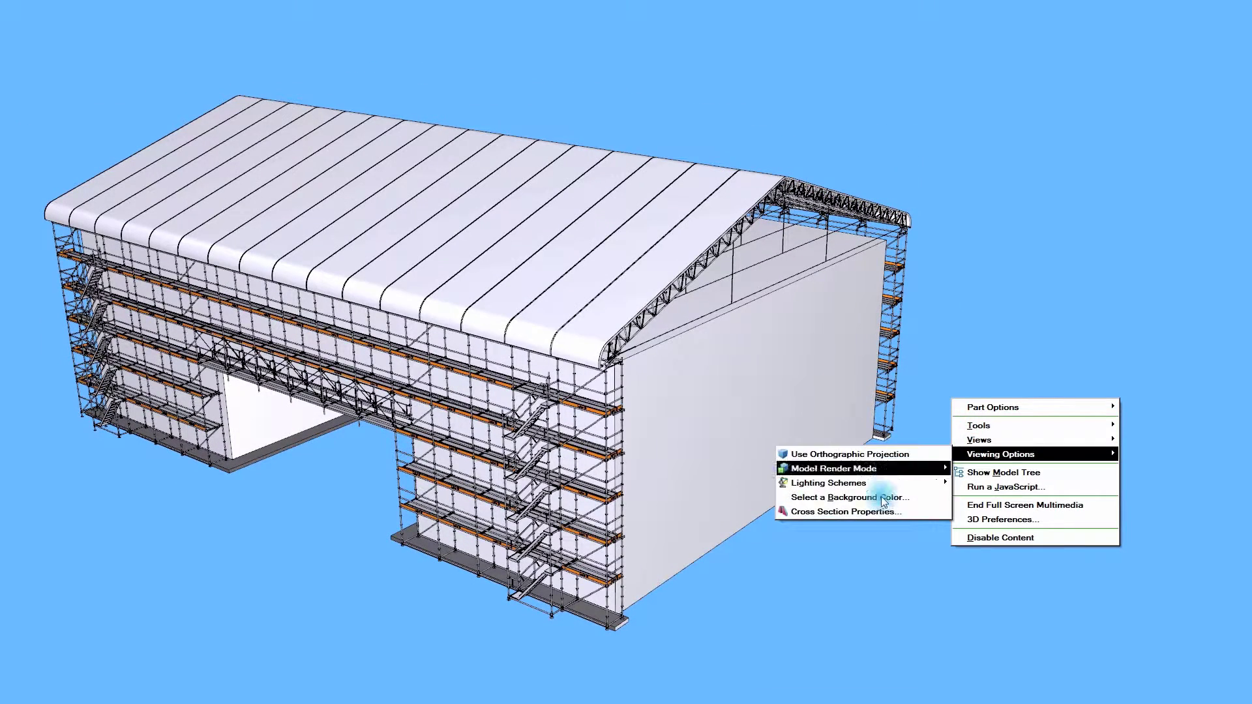
click(874, 512)
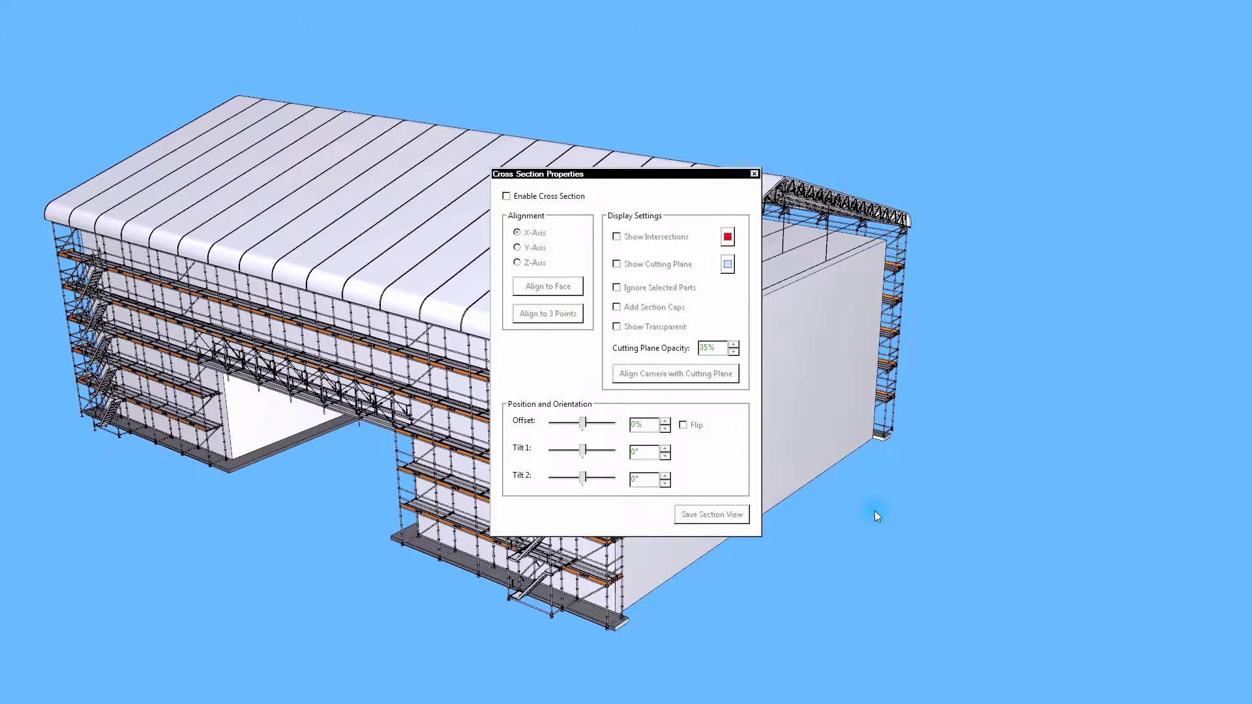
click(531, 198)
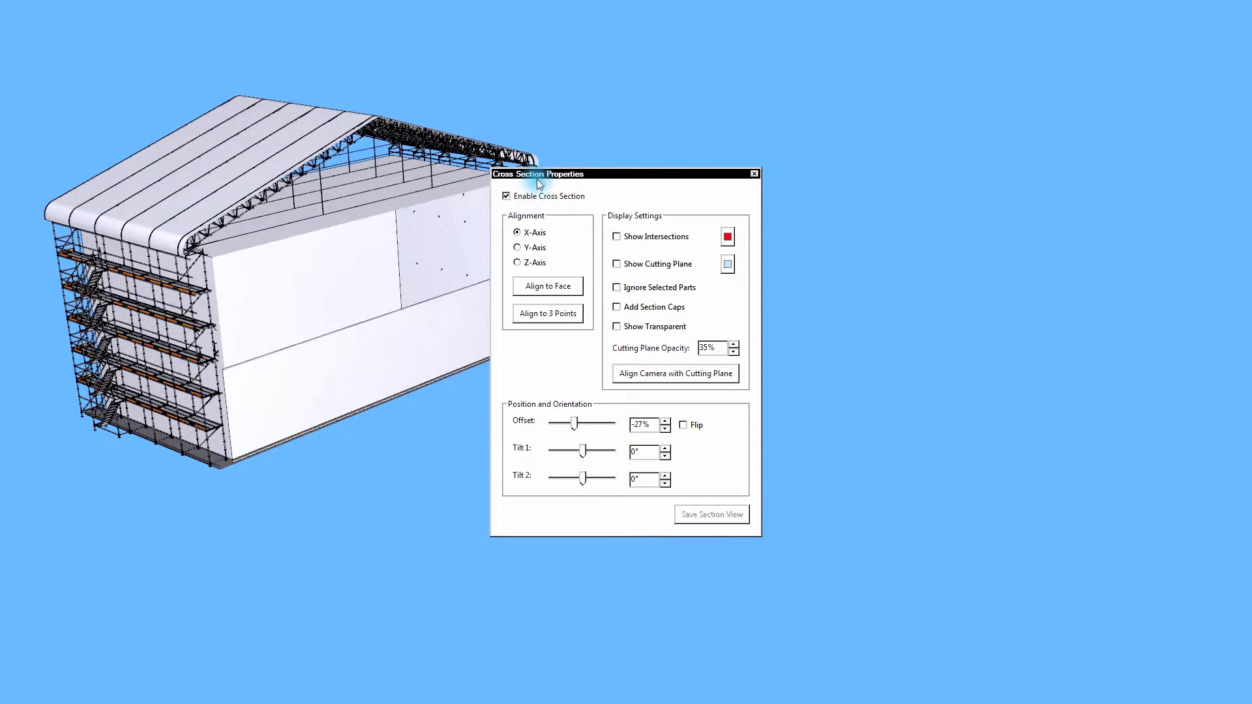
drag(538, 177, 971, 46)
mouse_move(1004, 290)
mouse_down()
mouse_move(995, 288)
mouse_move(1062, 304)
mouse_up()
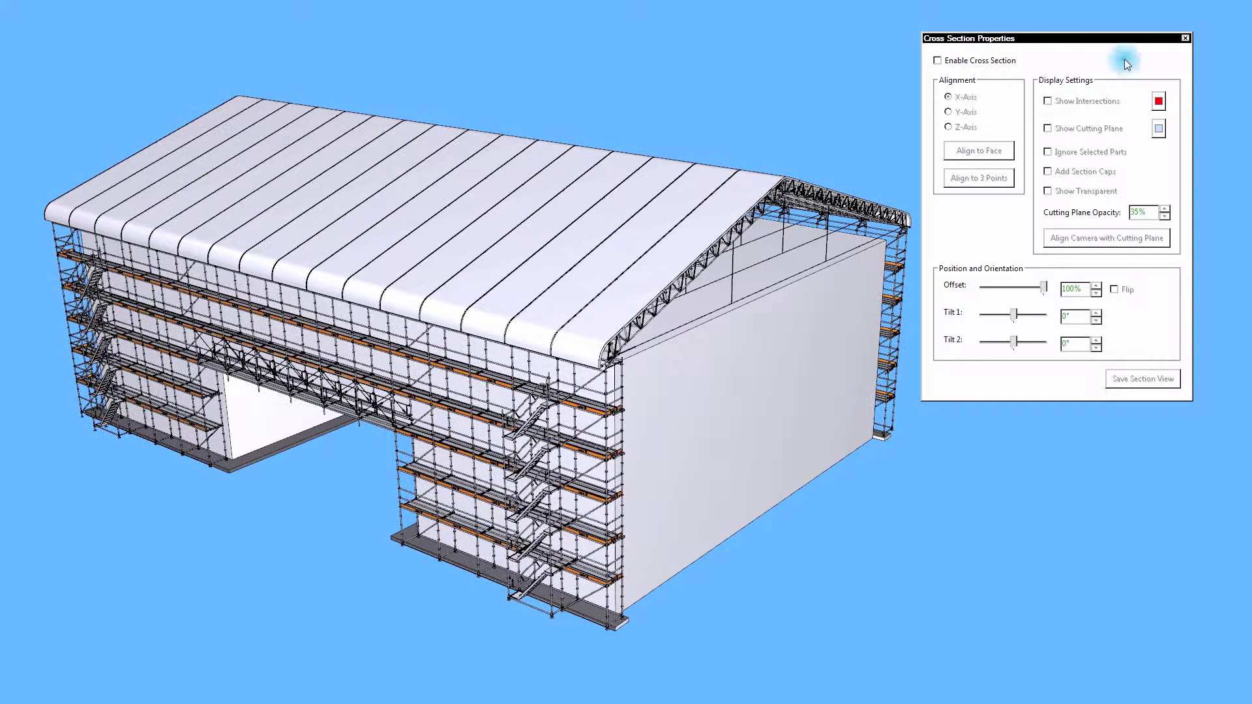
click(1185, 39)
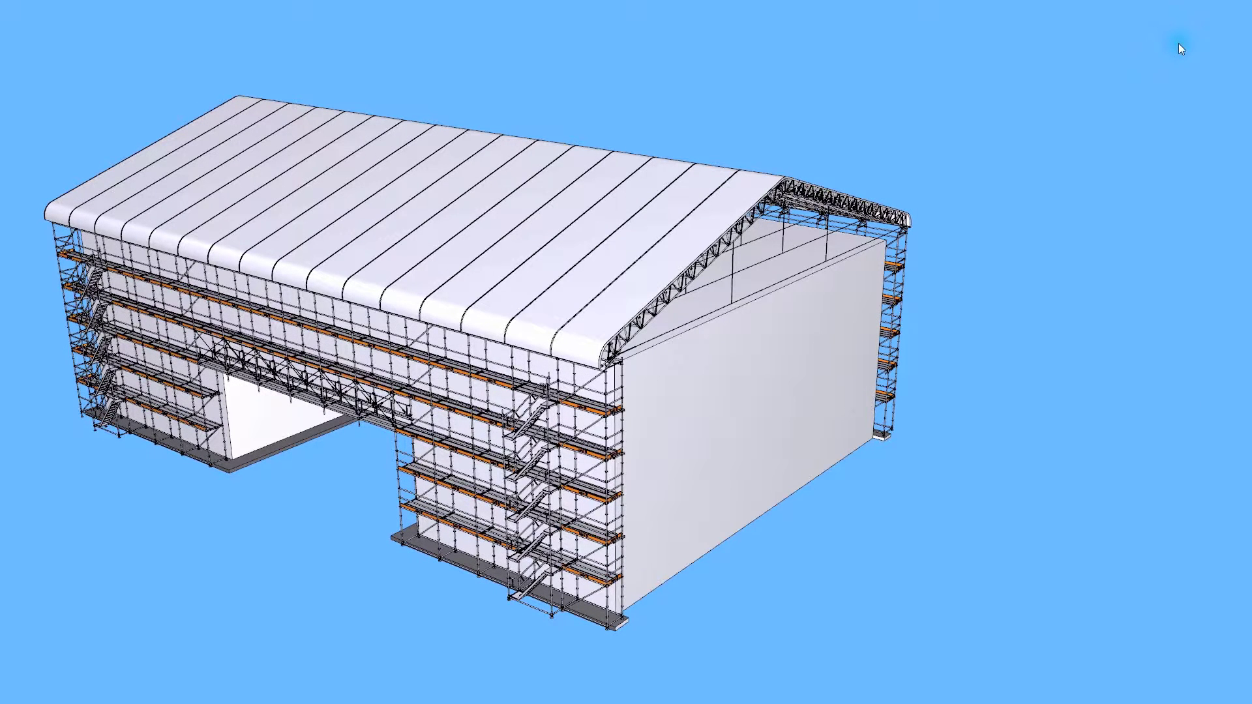